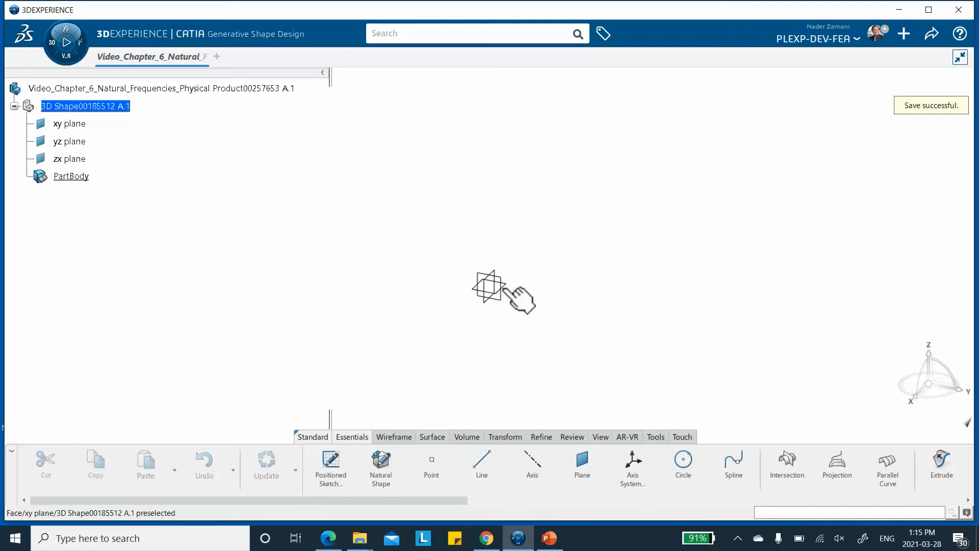
- Sketch a rectangle on the xy plane from the origin, about 80 mm along H and 50 mm along V
left_click(507, 287)
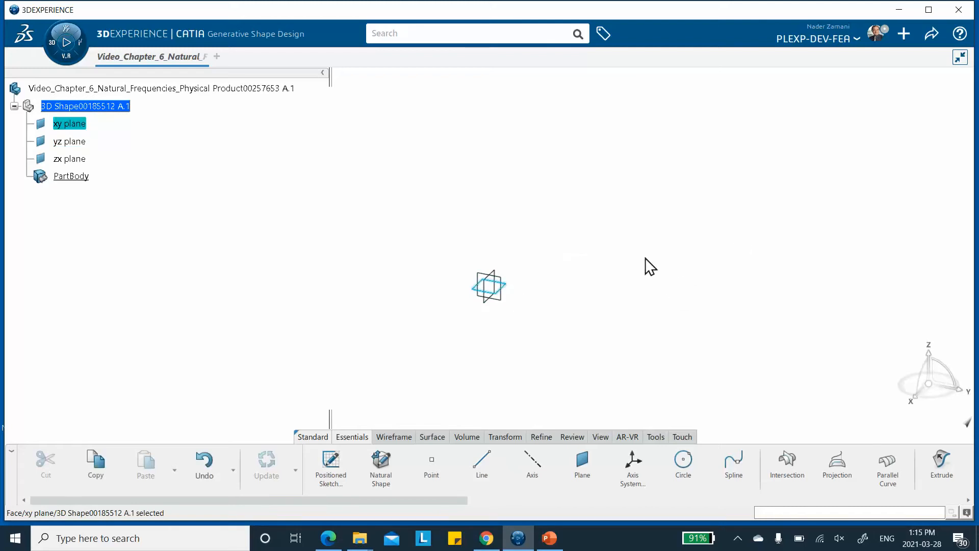
left_click(330, 477)
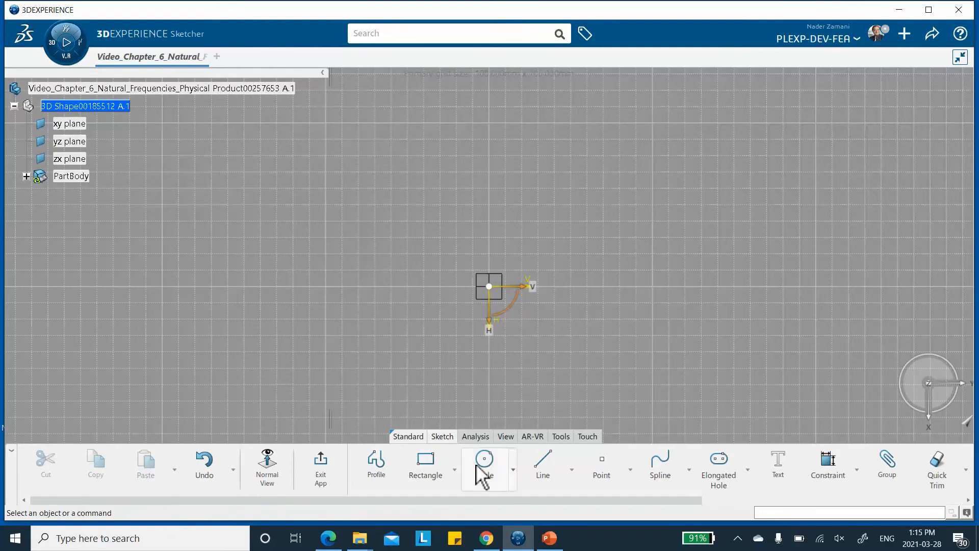
left_click(426, 464)
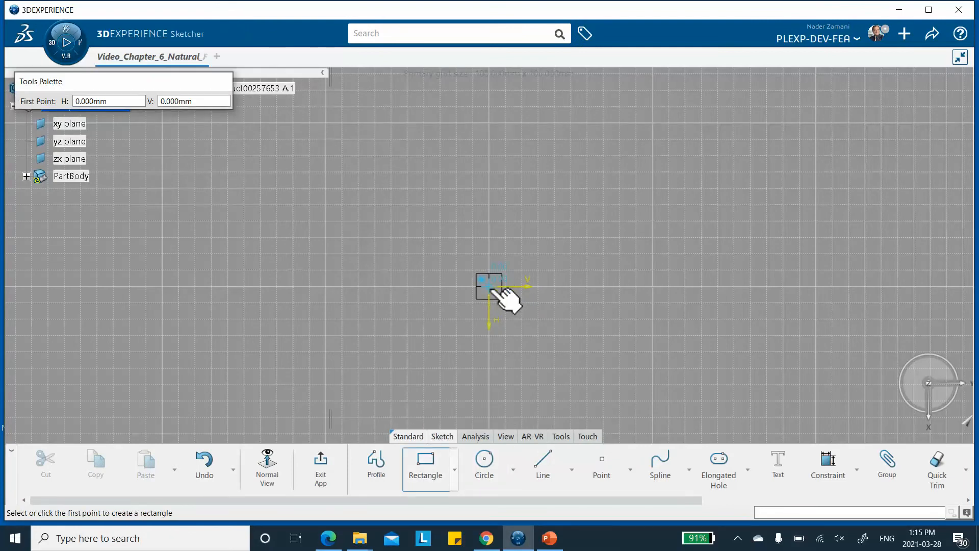
left_click(490, 287)
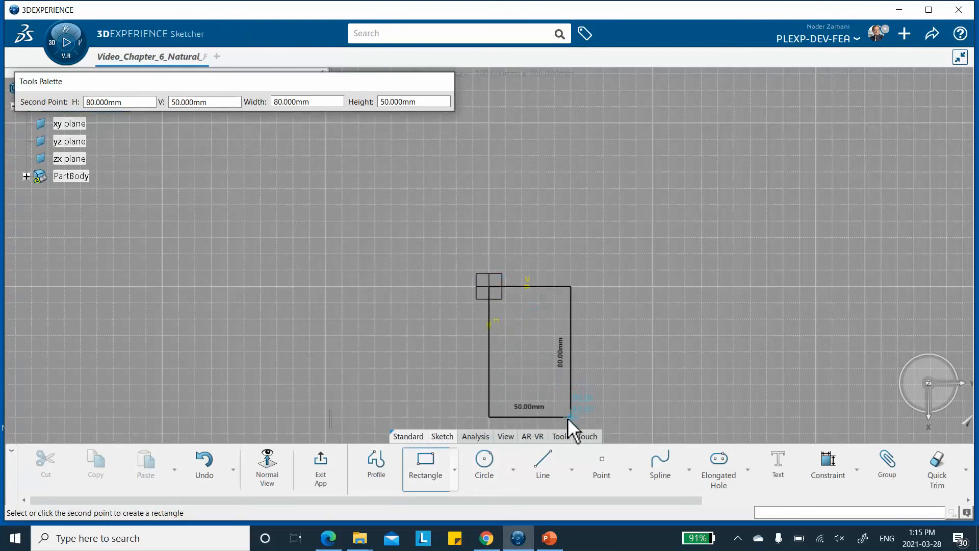
left_click(569, 416)
mouse_move(616, 380)
middle_mouse_down()
mouse_move(605, 175)
mouse_move(609, 201)
middle_mouse_up()
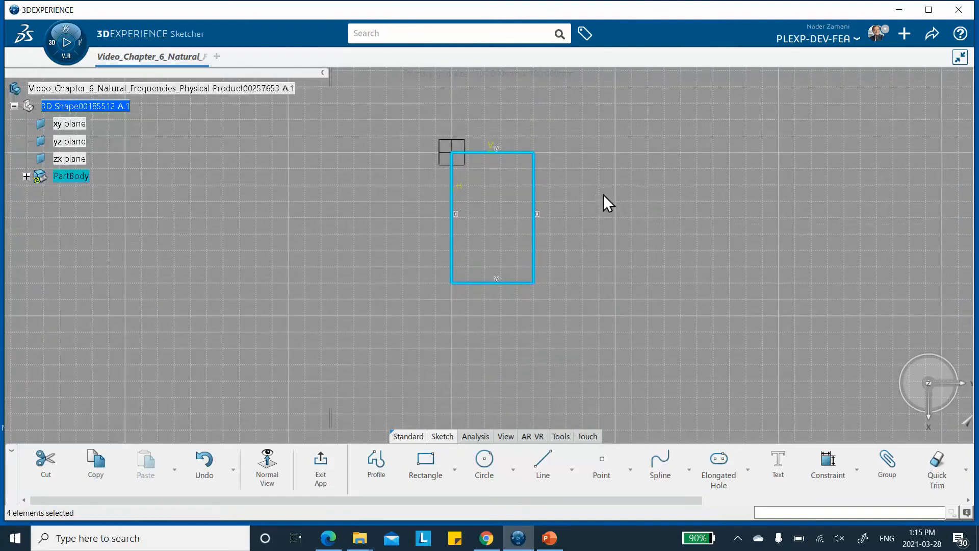
- Constrain the rectangle's side along the H direction to a length of 200 mm
left_click(828, 461)
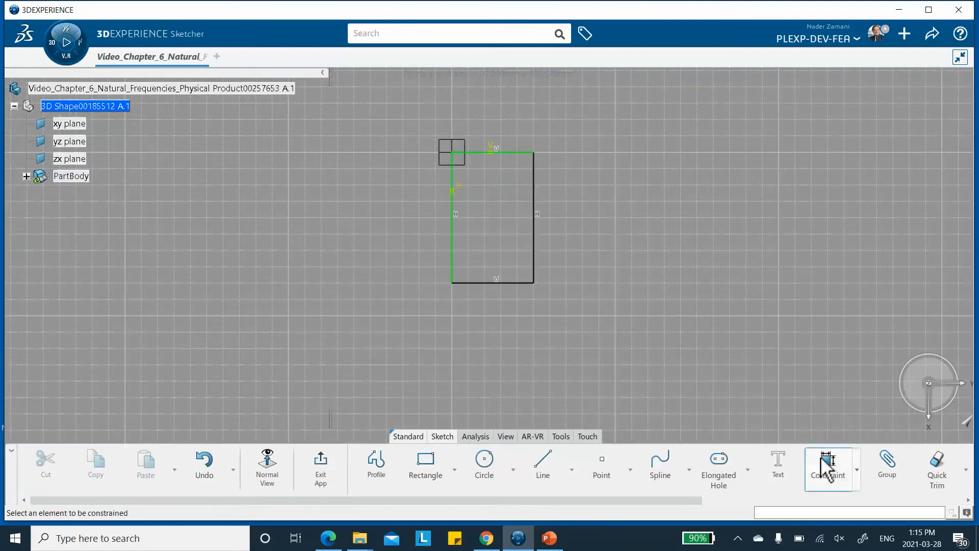
left_click(533, 220)
left_click(583, 212)
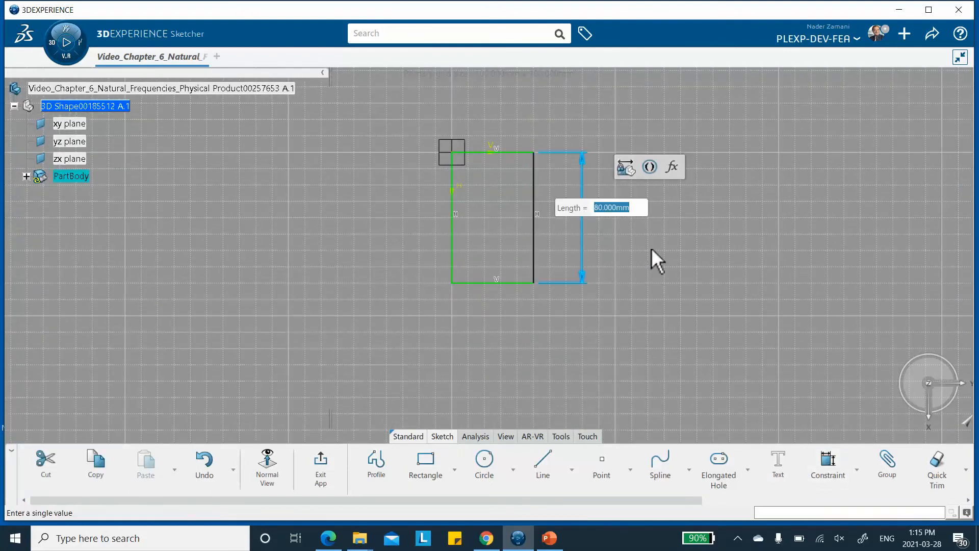
type("200")
key("Return")
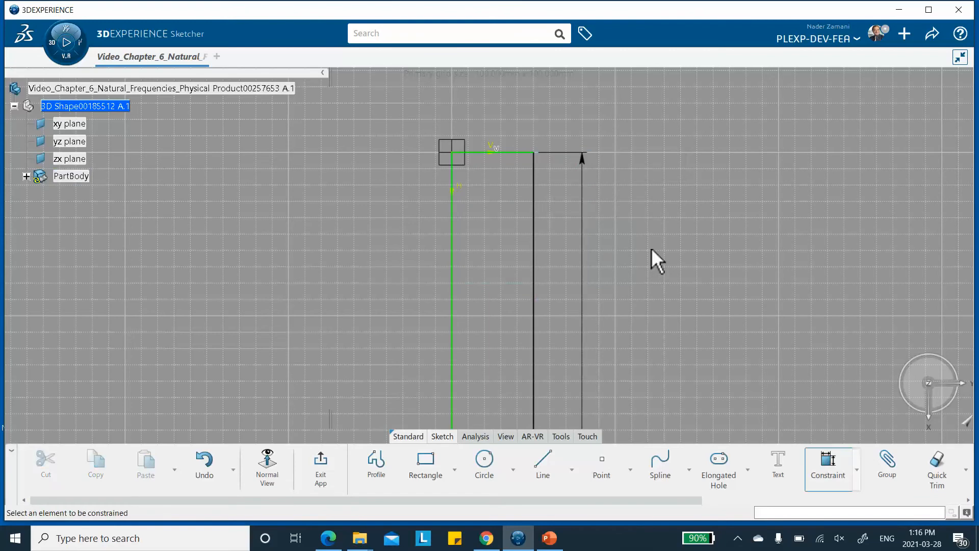
- Constrain the rectangle's side along the V axis to a length of 250 mm and exit the sketch
left_click(499, 152)
left_click(490, 122)
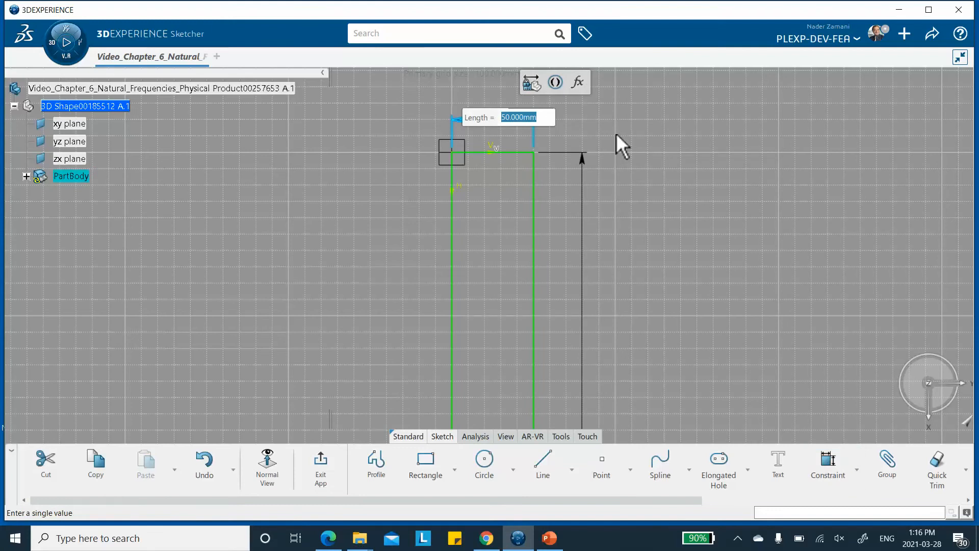
type("250")
key("Return")
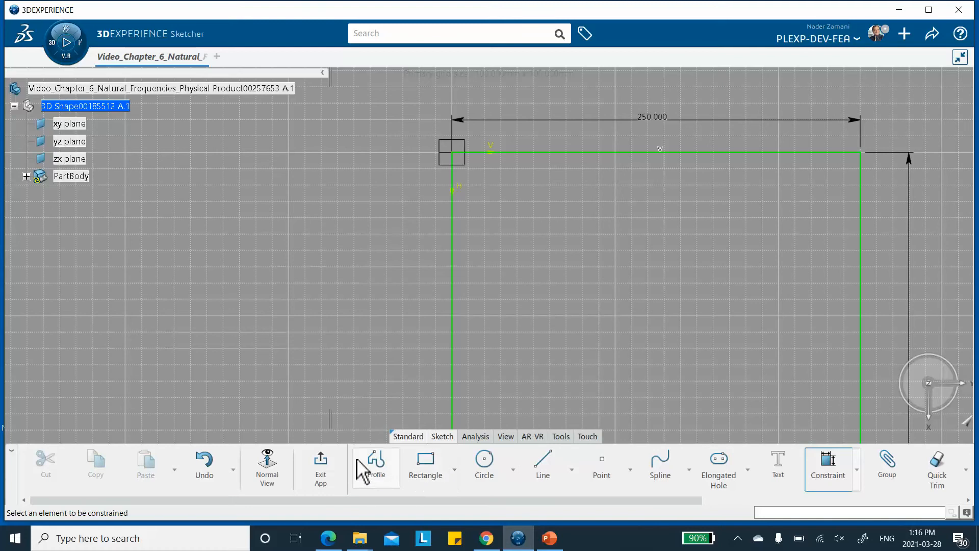
left_click(325, 473)
- Create a Fill surface bounded by the closed rectangular sketch, keeping the default settings
mouse_move(347, 264)
middle_mouse_down()
mouse_move(345, 205)
mouse_move(355, 299)
mouse_move(346, 261)
middle_mouse_up()
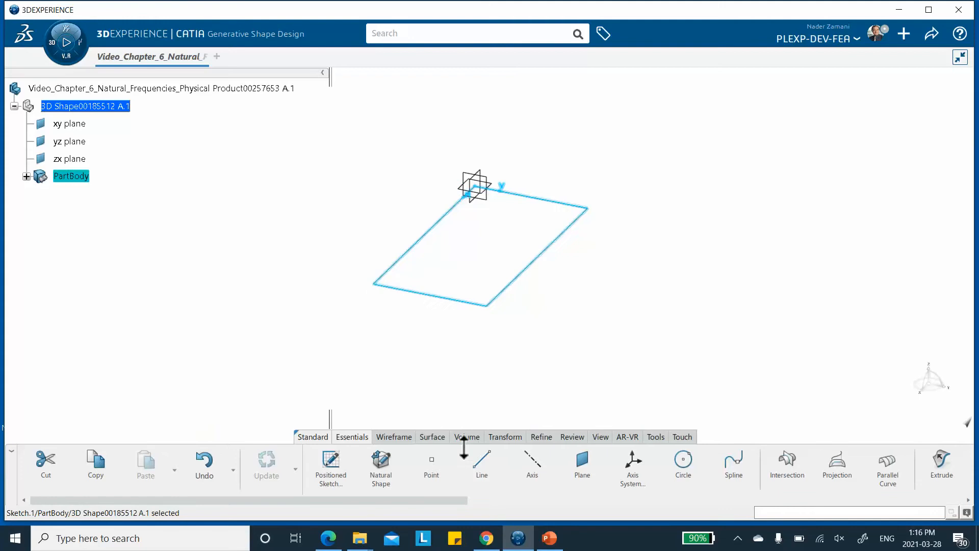
left_click(433, 437)
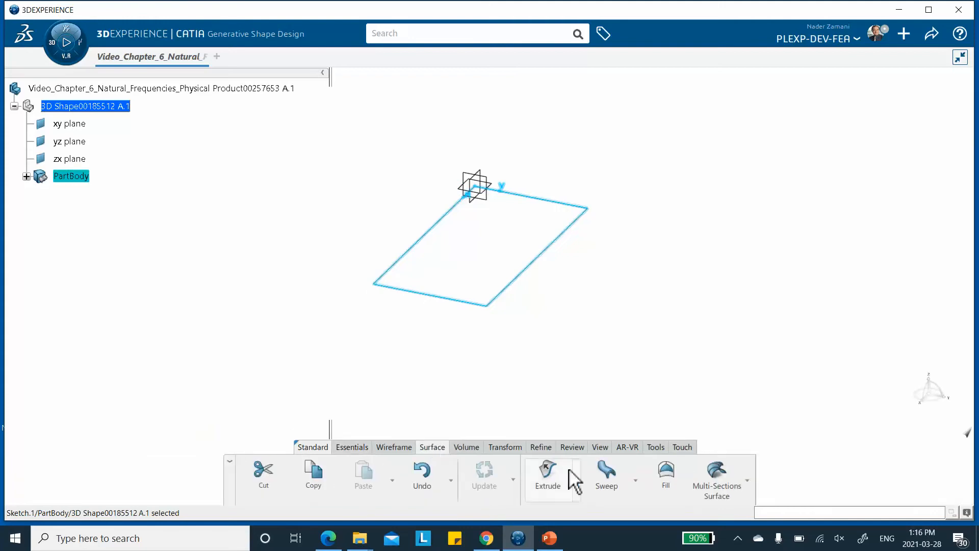
left_click(662, 479)
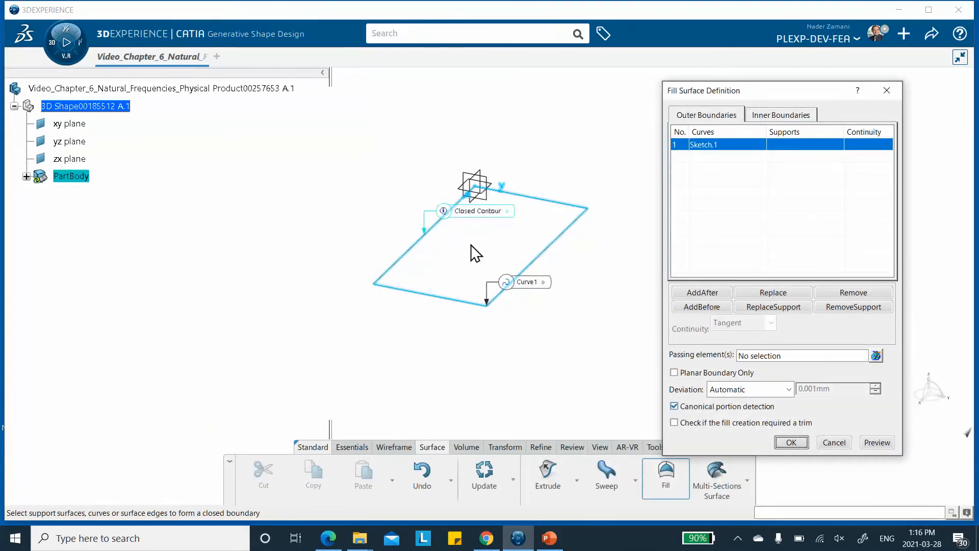
left_click(790, 442)
middle_click_drag(690, 372, 655, 252)
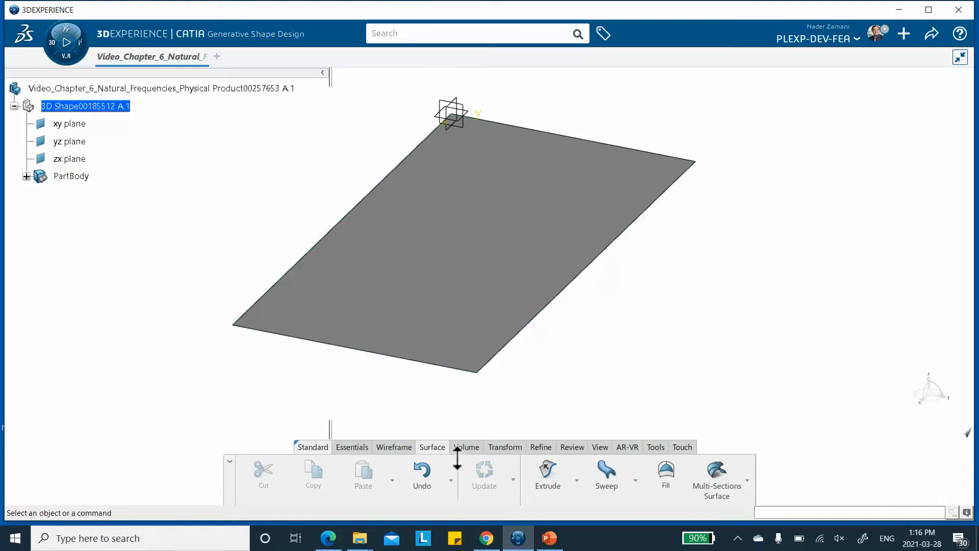
- Create a Standard axis system with the default computed origin and axes, and save the model
left_click(351, 445)
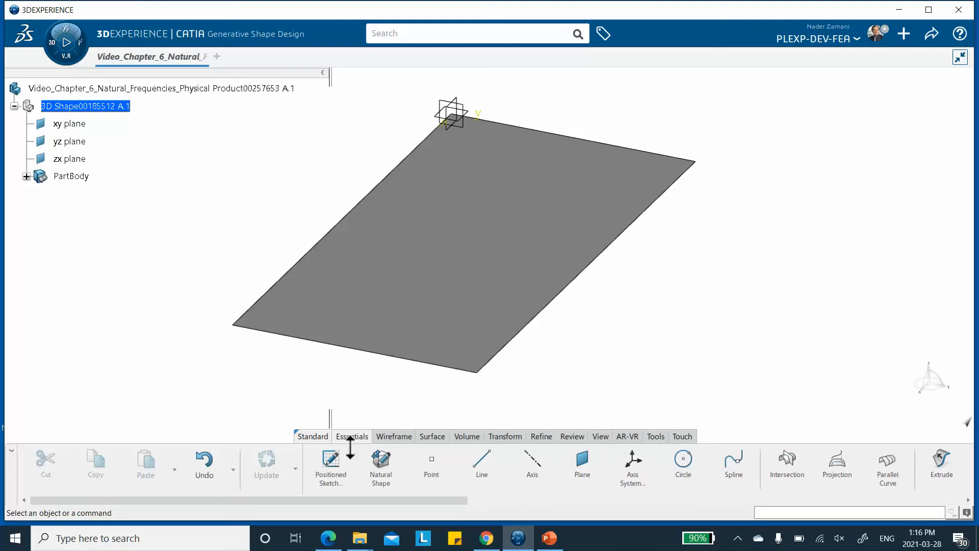
left_click(632, 464)
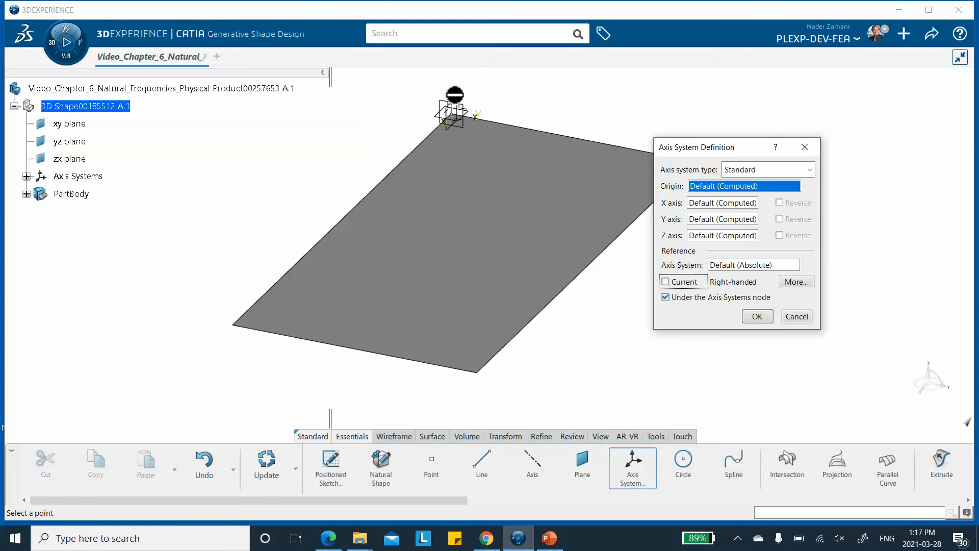
left_click(767, 317)
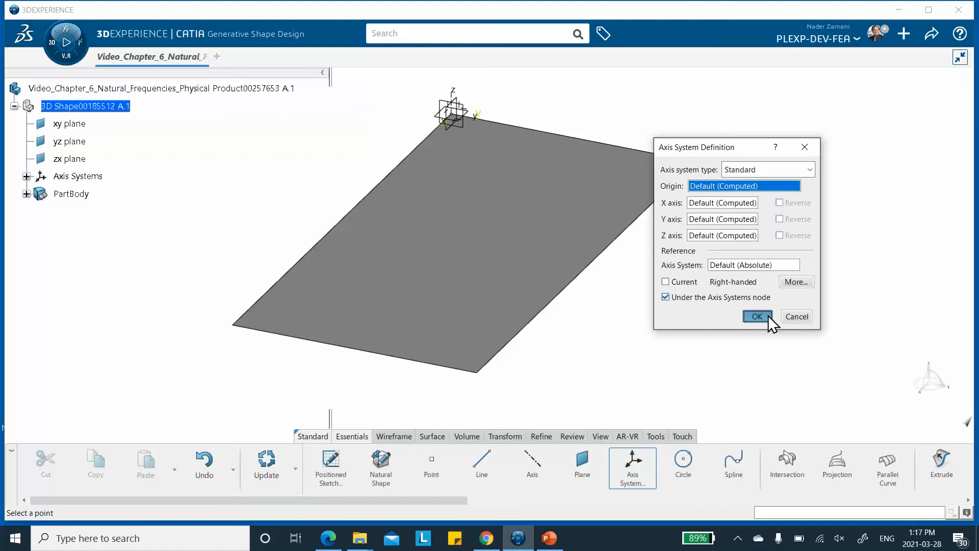
left_click(931, 34)
left_click(880, 65)
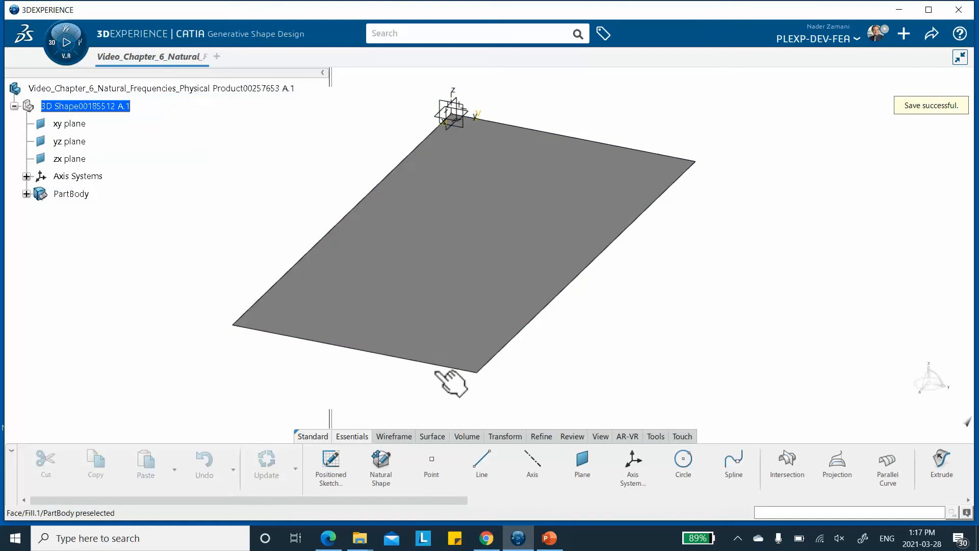
- Create a new core material titled Video_Chapter_6_Natural_Frequencies, leaving the covering material at its defaults
left_click(655, 438)
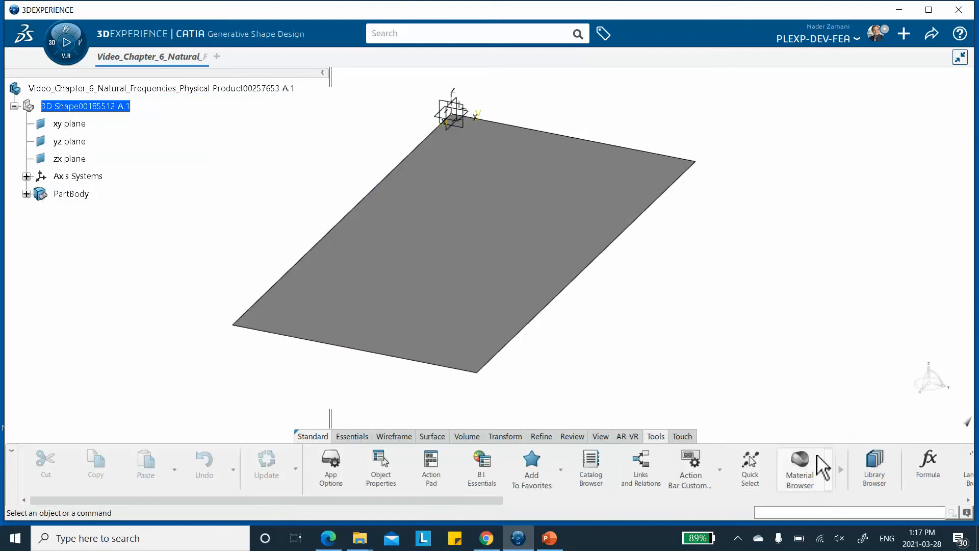
left_click(831, 472)
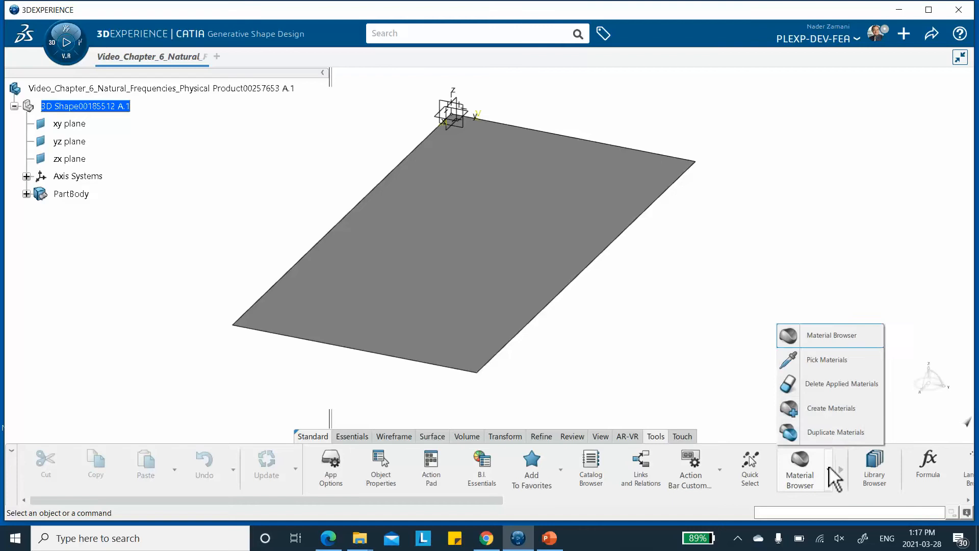
left_click(765, 408)
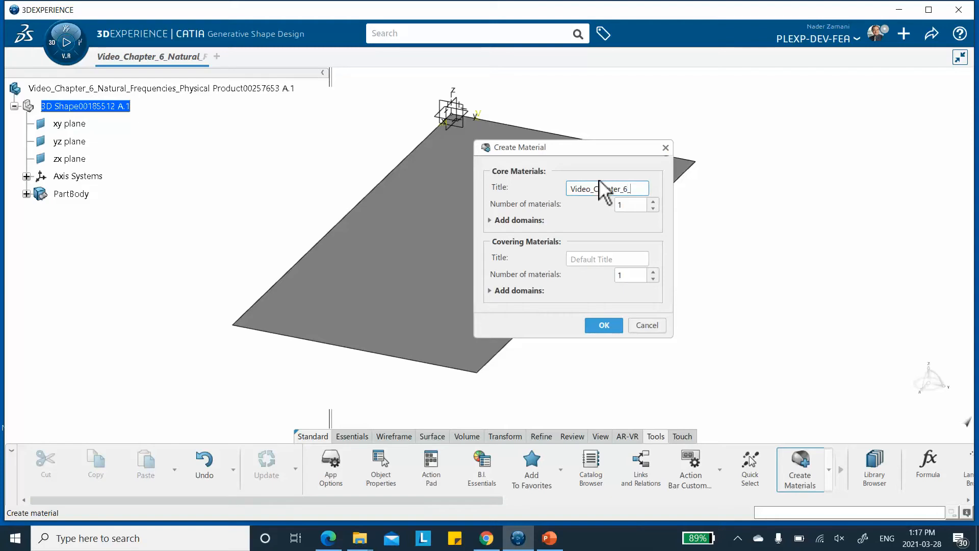
type("ral _Frequencies")
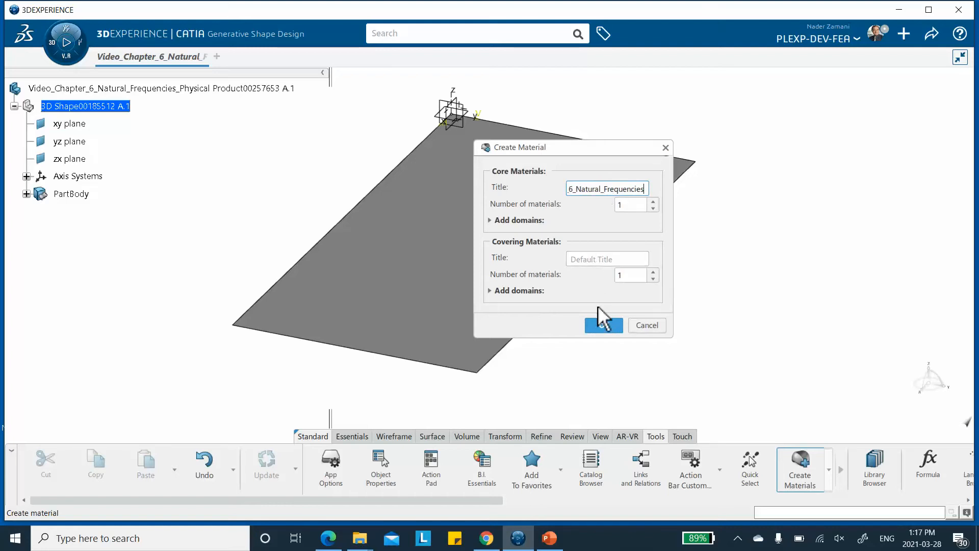
left_click(592, 324)
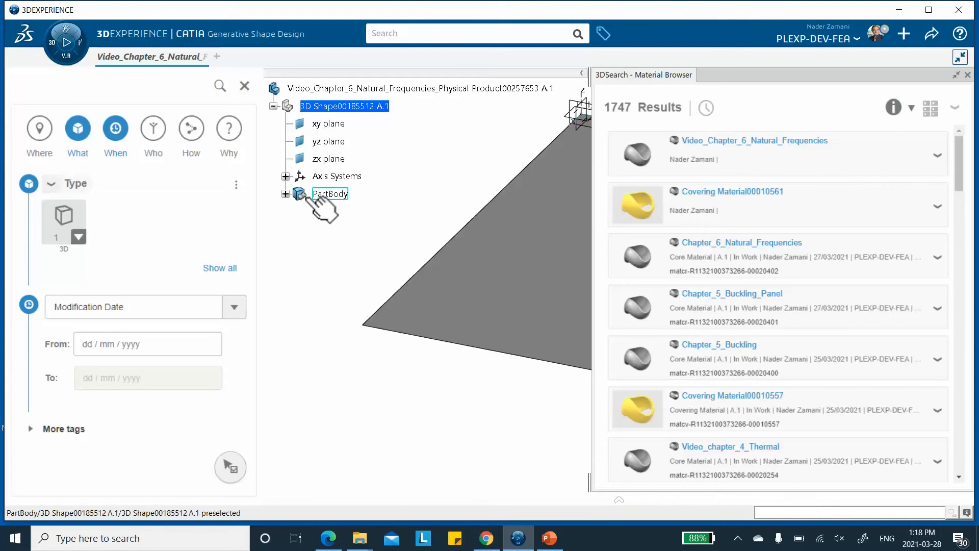
- In the Video_Chapter_6_Natural_Frequencies material's composite domain, set the cured thickness to 1.25 mm and the material type to Uni-directional
left_click(718, 146)
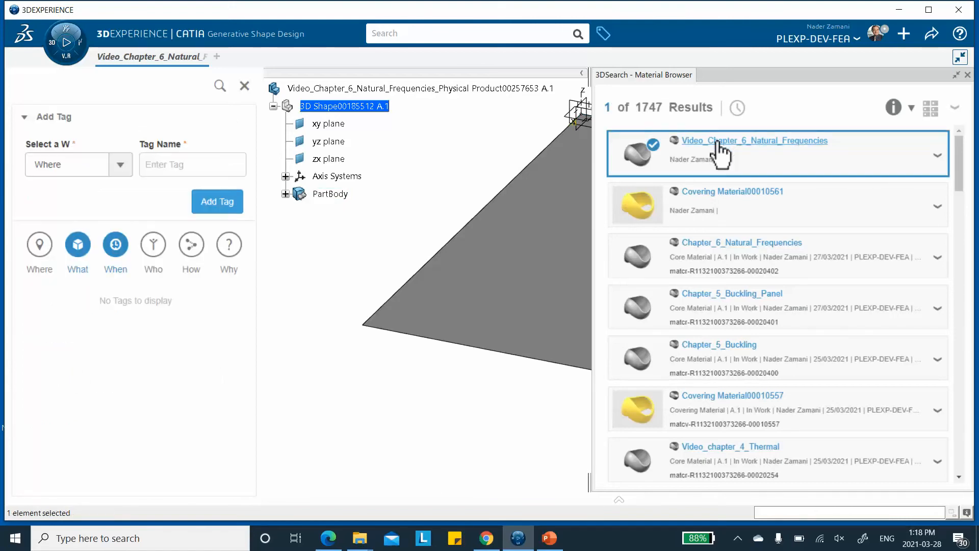
right_click(718, 148)
left_click(751, 237)
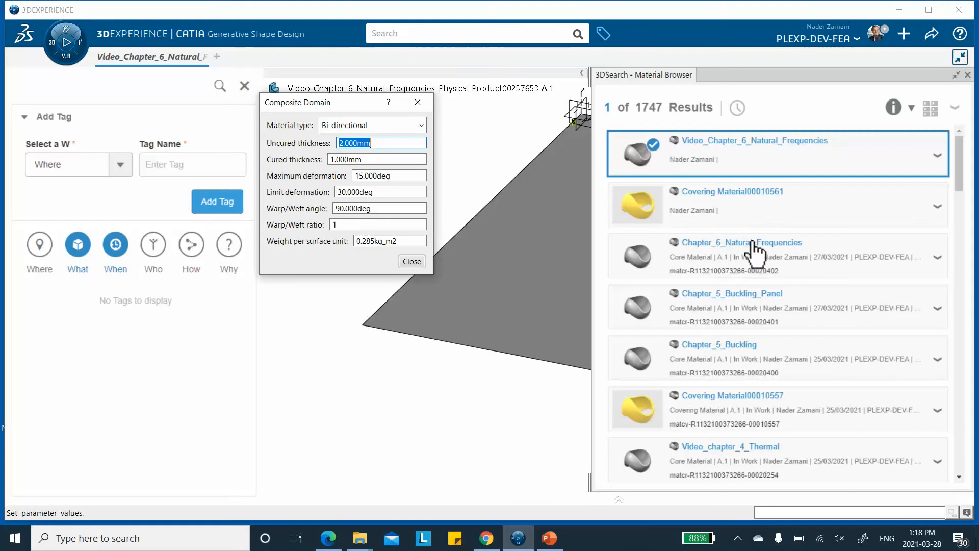
left_click(340, 159)
key("BackSpace")
key("BackSpace")
key("BackSpace")
type("1.25")
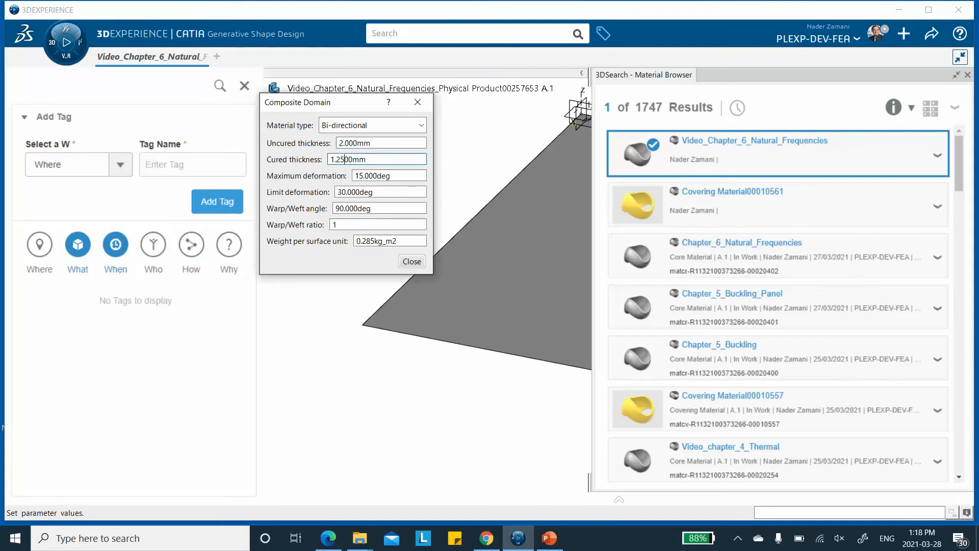
left_click(421, 125)
left_click(402, 153)
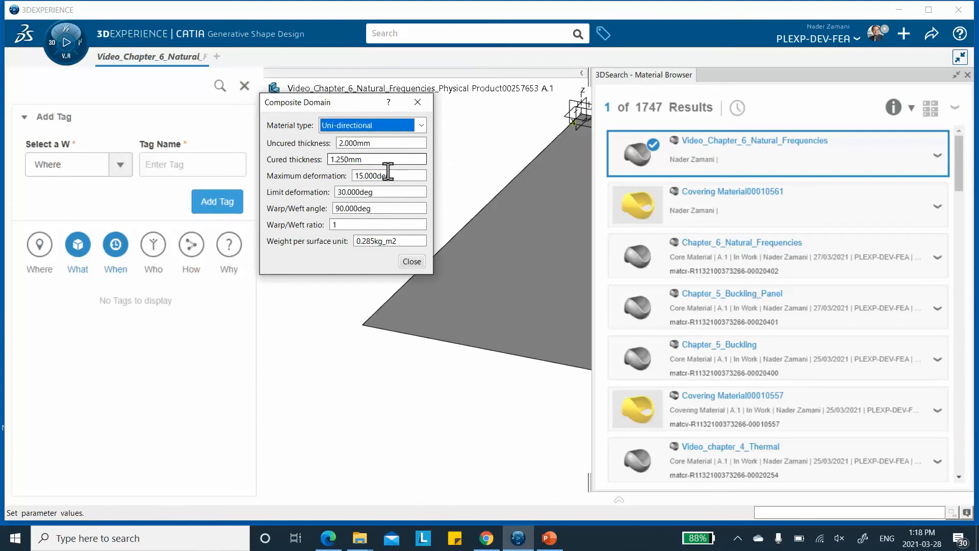
left_click(412, 260)
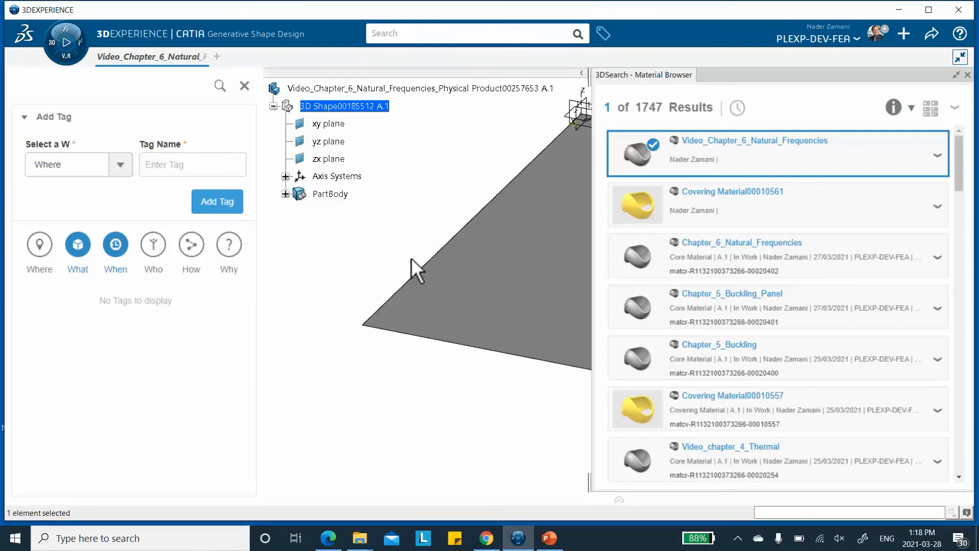
- In the new core material's simulation domain, enable Density under Abaqus Multiphysics and set it to 1800 kg_m3
left_click(286, 194)
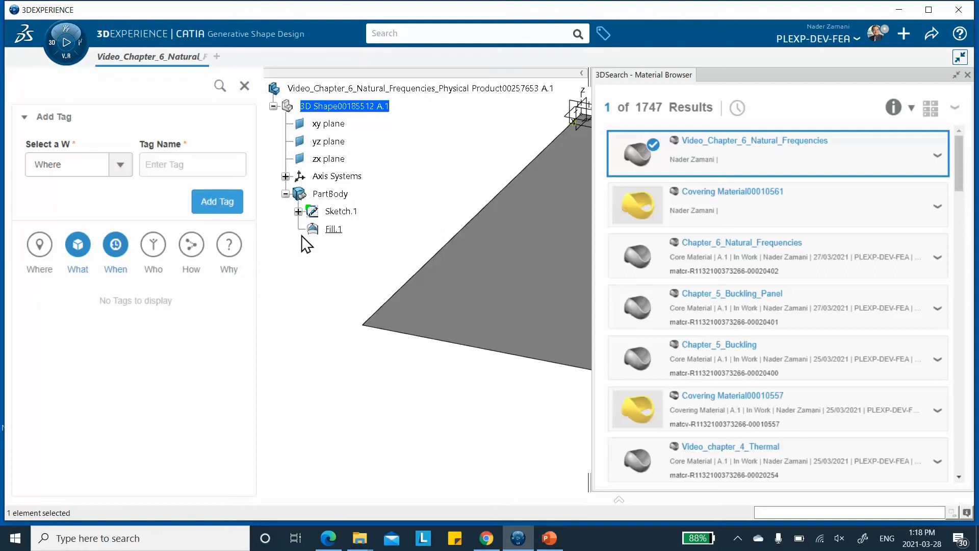
right_click(726, 142)
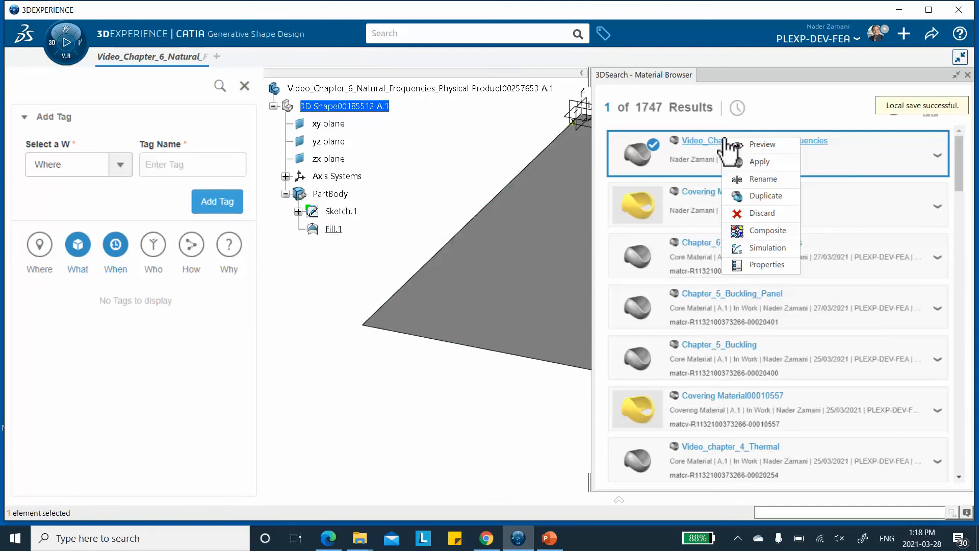
left_click(760, 249)
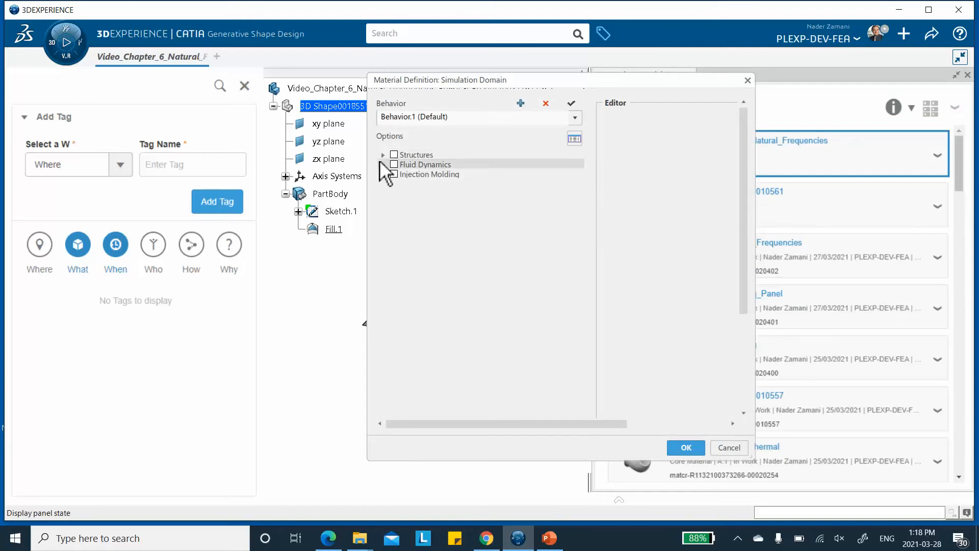
left_click(383, 154)
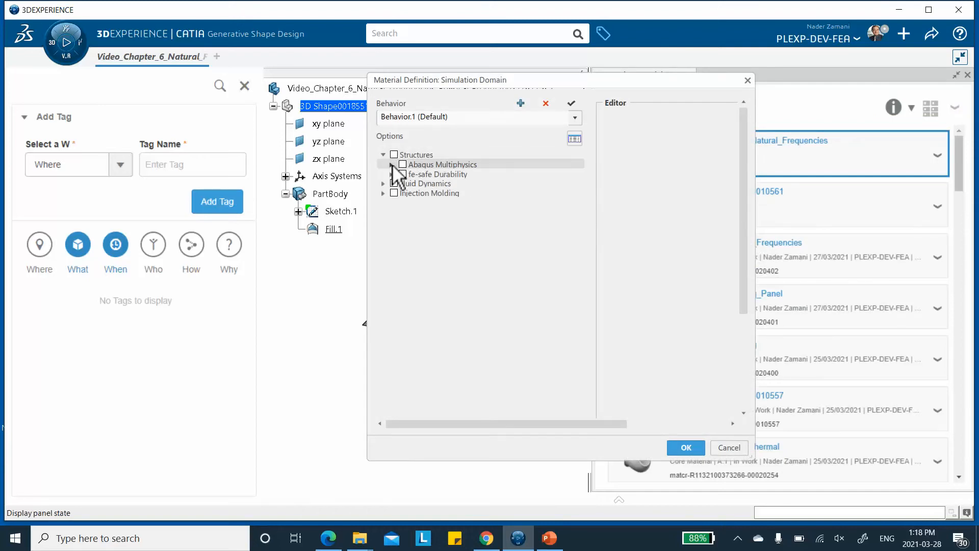
left_click(392, 164)
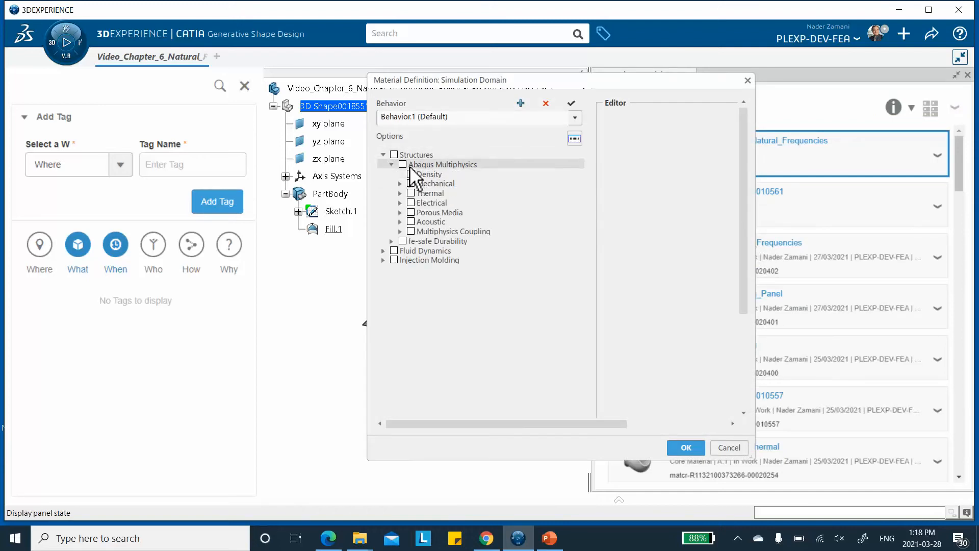
left_click(411, 174)
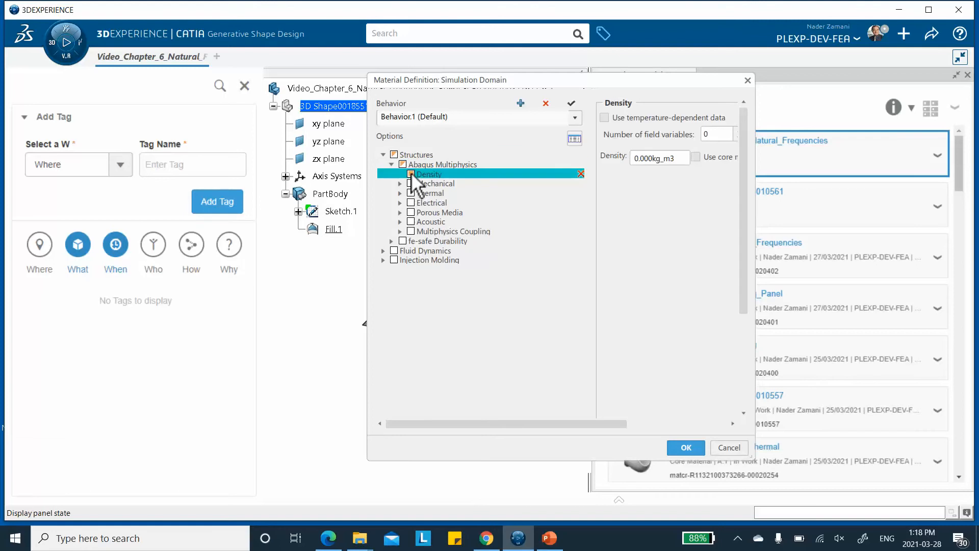
left_click(650, 158)
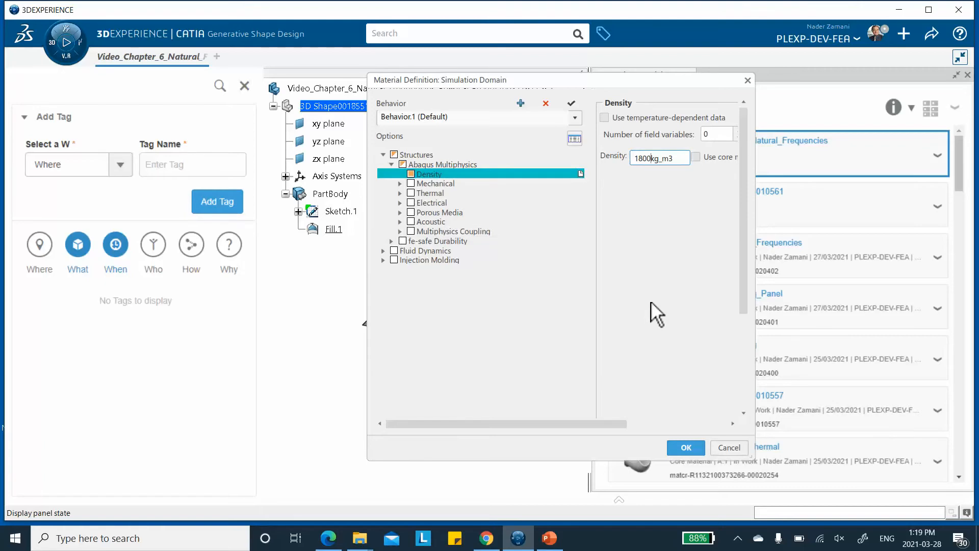
- Enable Elastic under Mechanical Elasticity in the material's simulation domain and set its type to Lamina
left_click(401, 183)
left_click(409, 193)
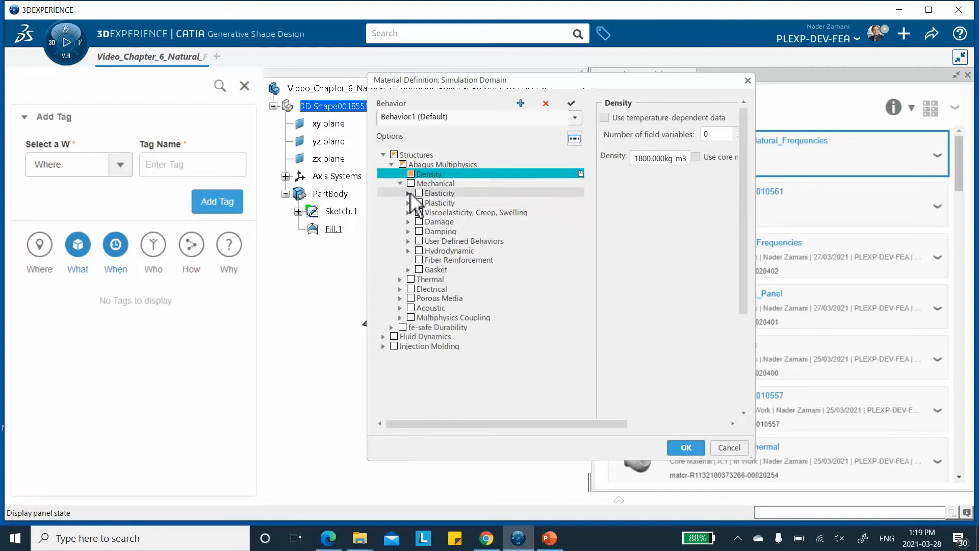
left_click(427, 202)
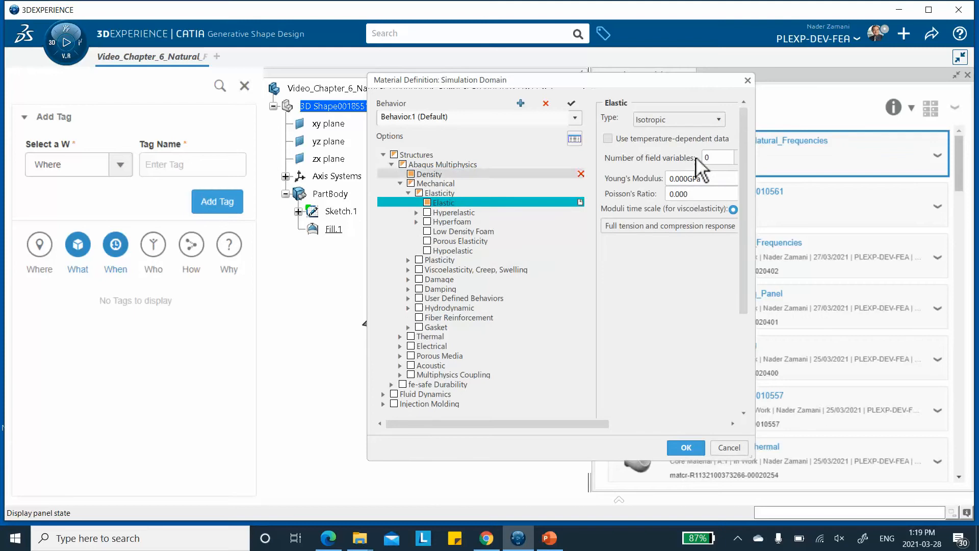
left_click_drag(751, 118, 871, 103)
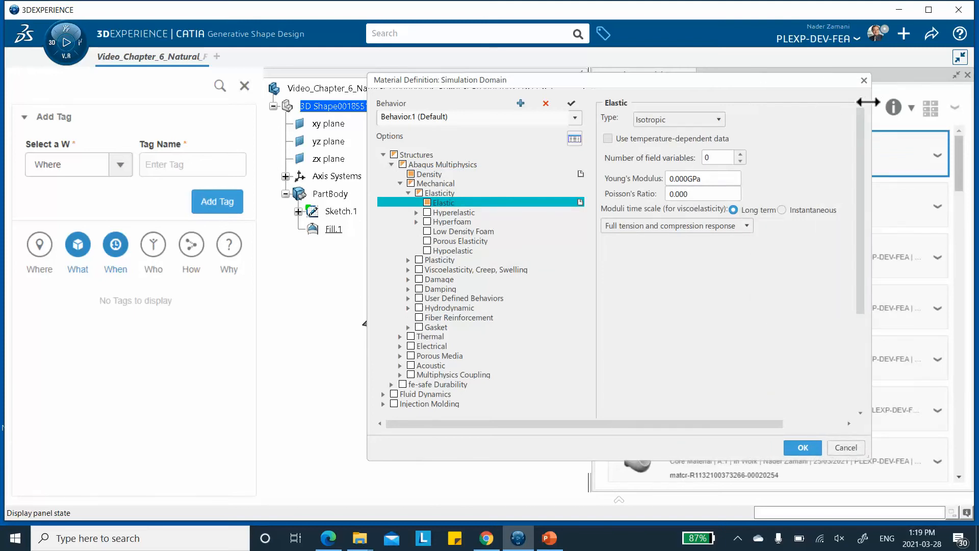
left_click(721, 120)
left_click(695, 175)
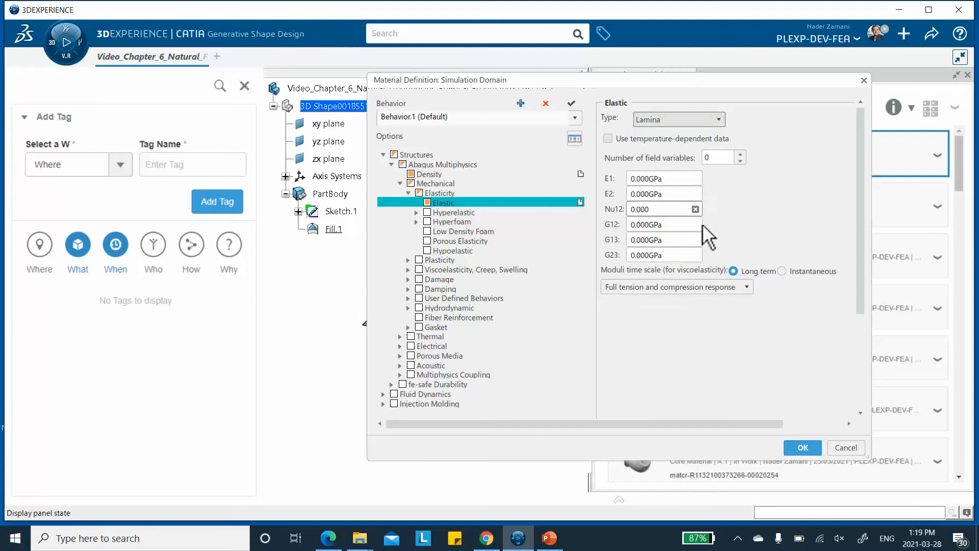
- Set the lamina's E1 to 148 GPa, E2 to 10.5 GPa and Nu12 to 0.3
left_click(668, 178)
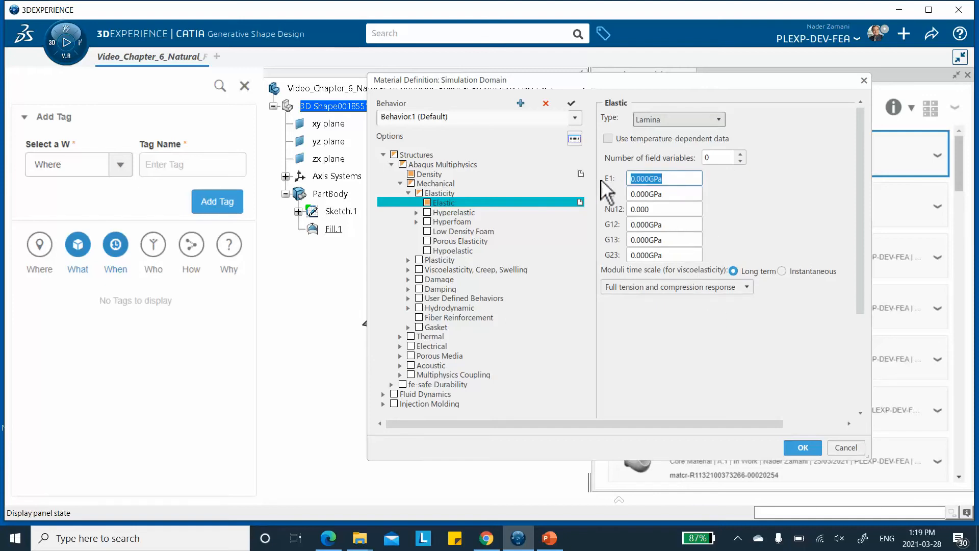
type("148")
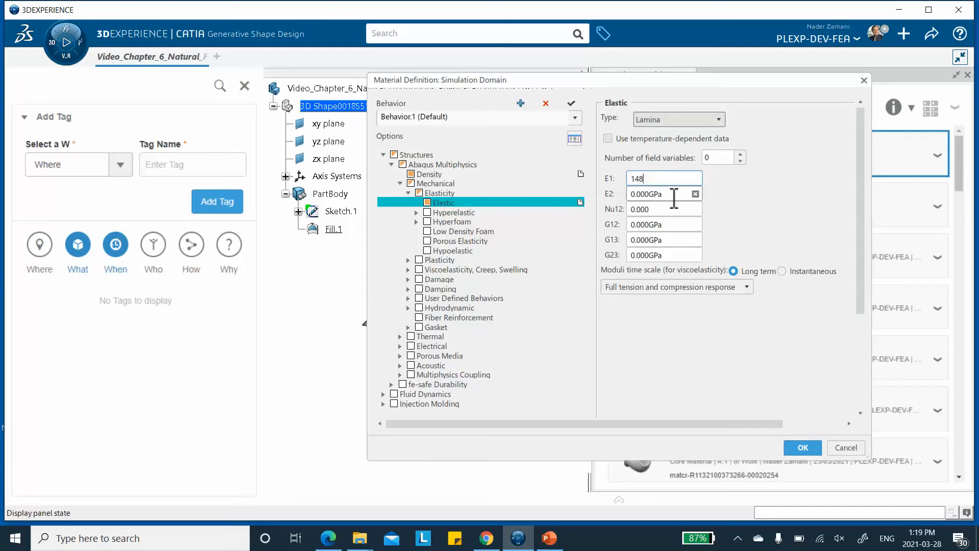
left_click(669, 193)
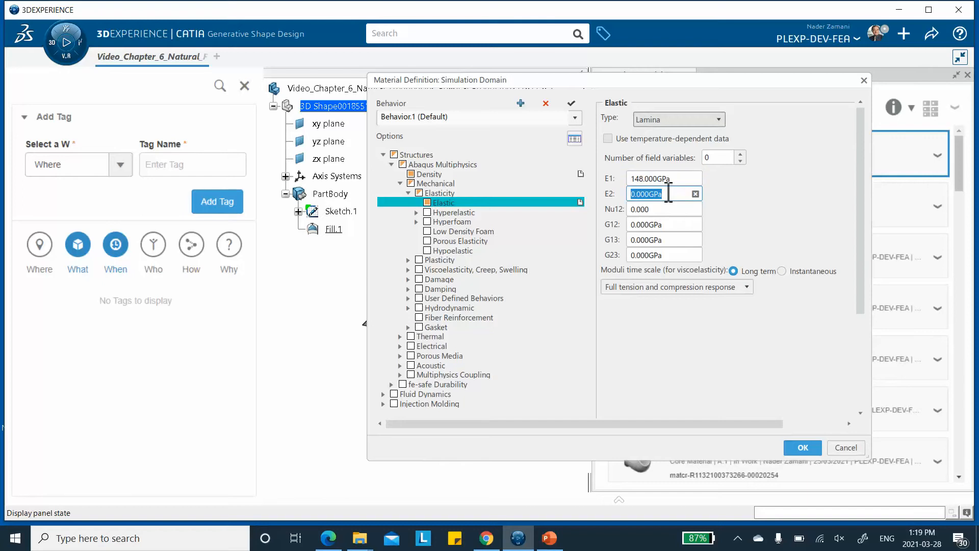
type("10.5")
left_click(674, 210)
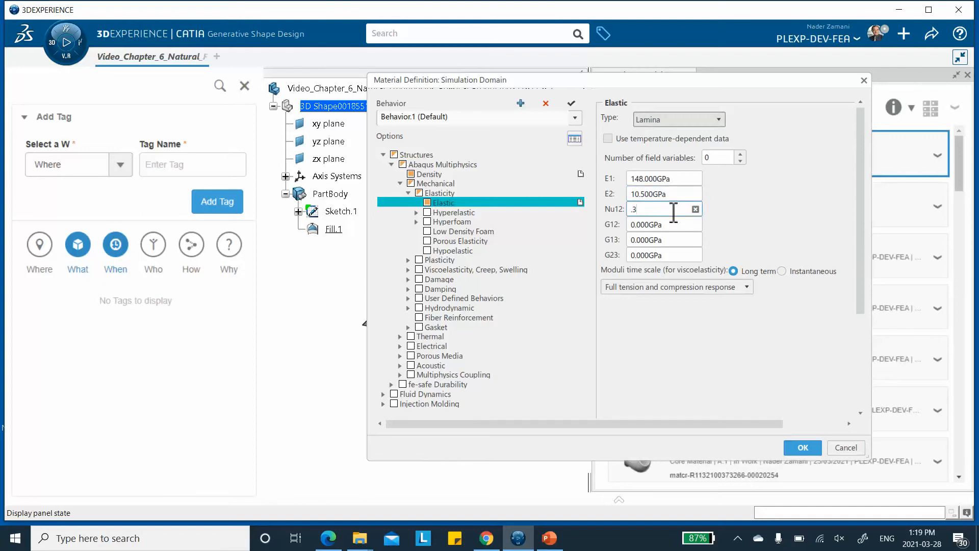
- Set the lamina shear moduli G12 and G13 to 5.61 GPa and G23 to 2.8 GPa, and accept the simulation domain definition
left_click(662, 225)
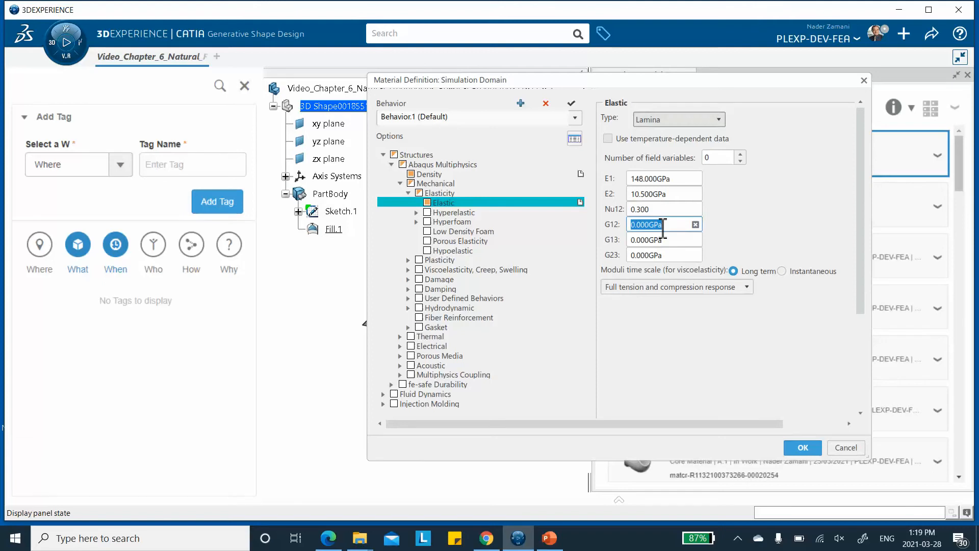
type("5.61")
left_click(668, 240)
type("5")
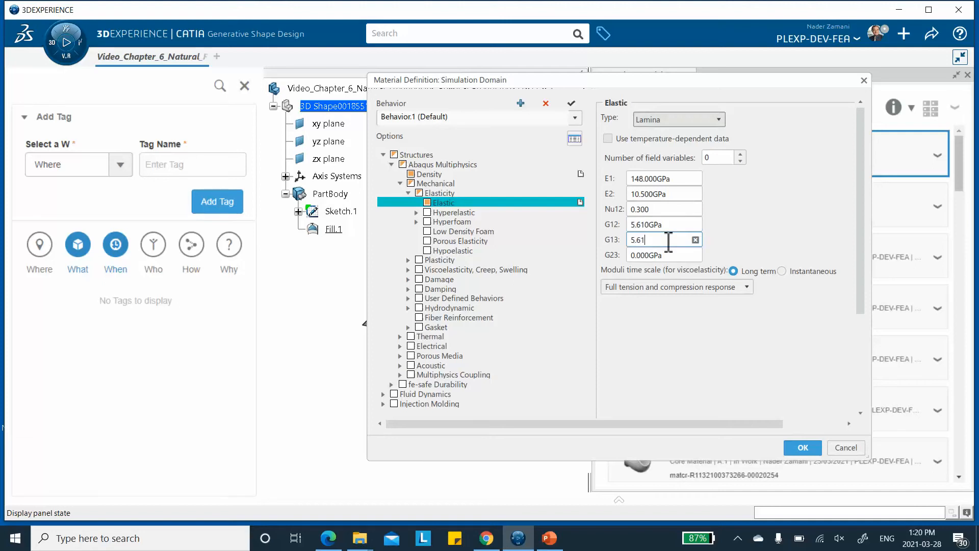
left_click(654, 256)
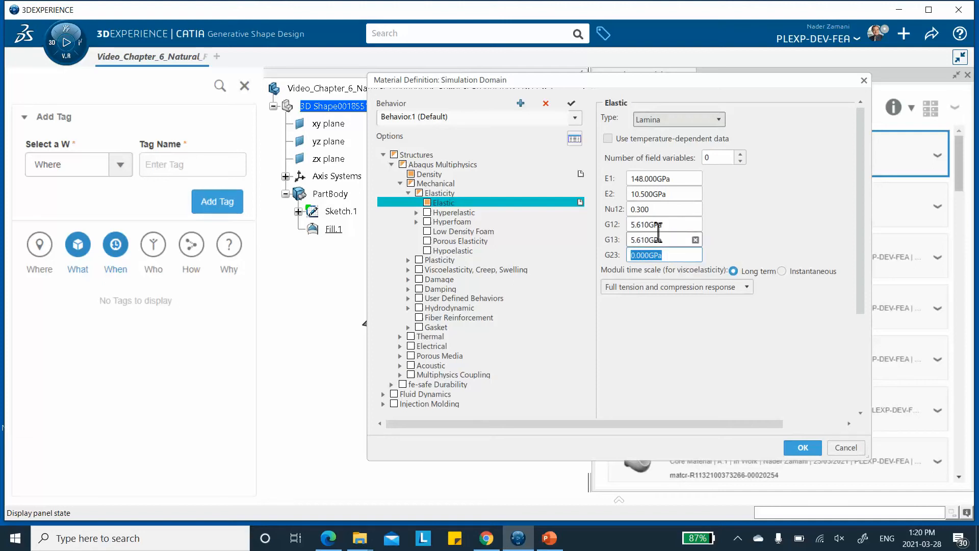
type("2.8")
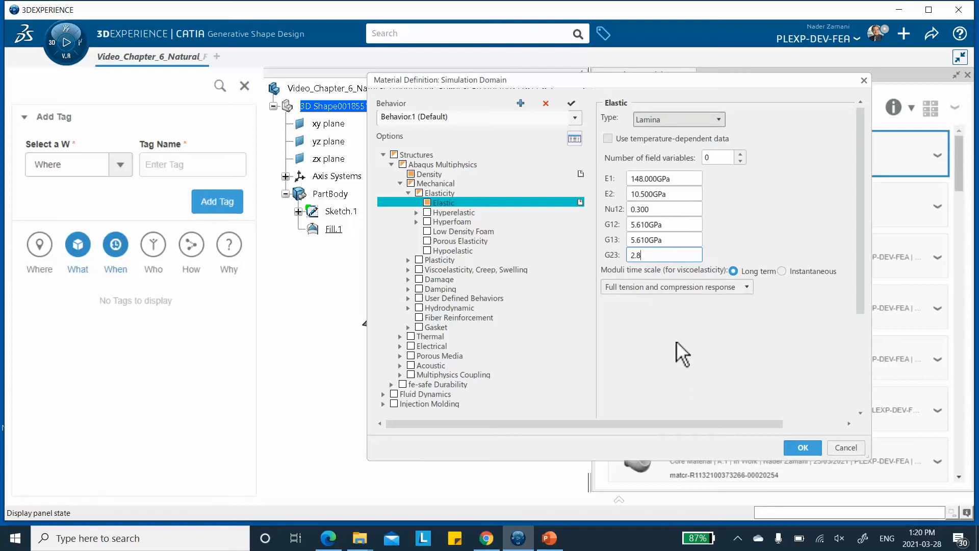
left_click(803, 448)
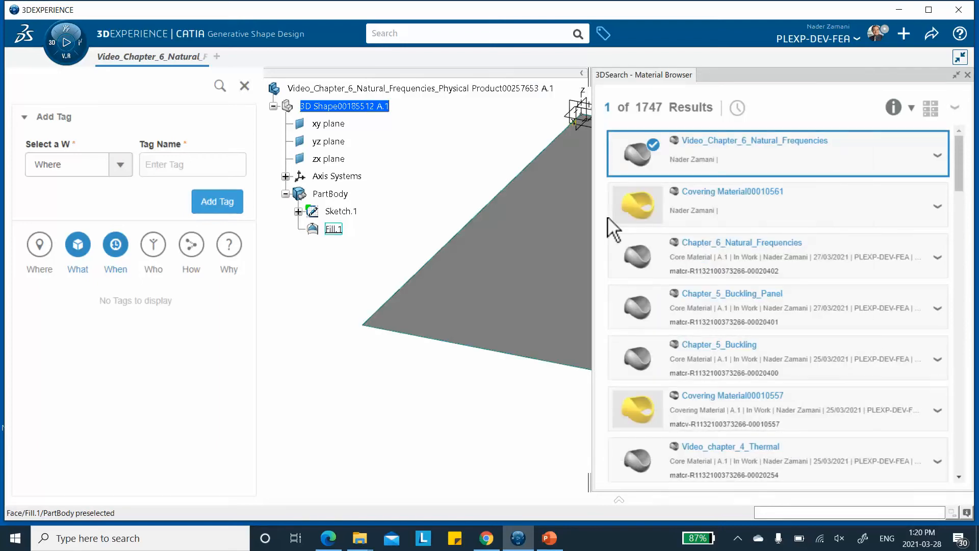
- Apply the Video_Chapter_6_Natural_Frequencies core material to the root physical product and expand its domains in the tree
right_click(699, 143)
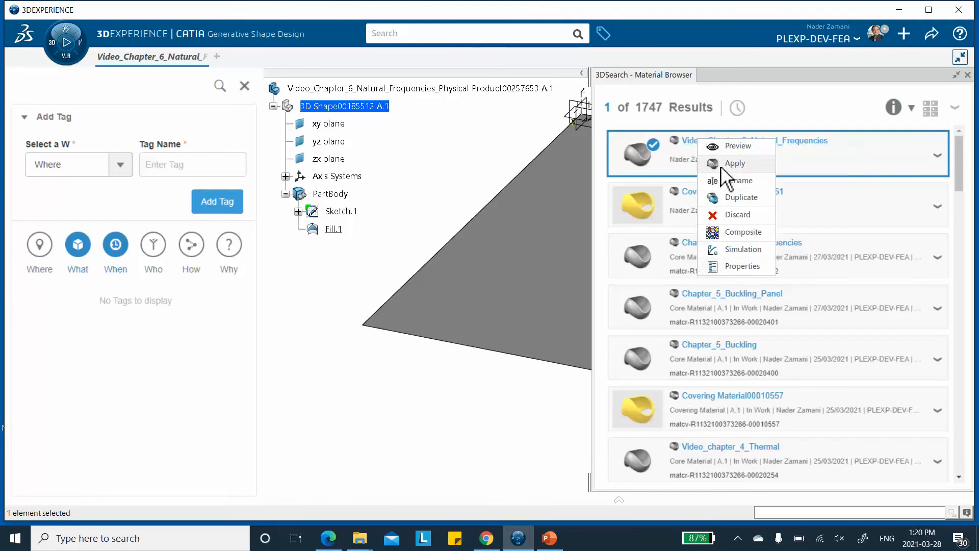
left_click(735, 163)
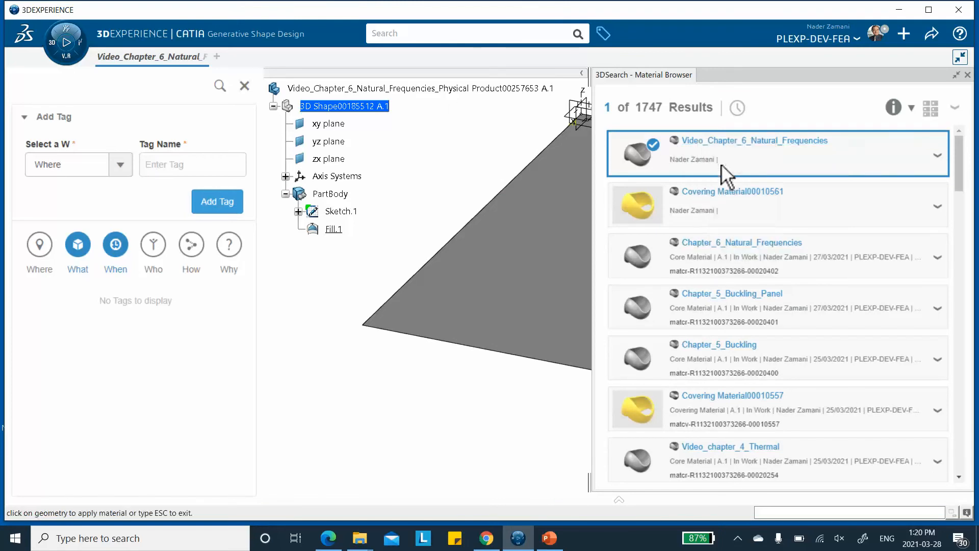
left_click(377, 89)
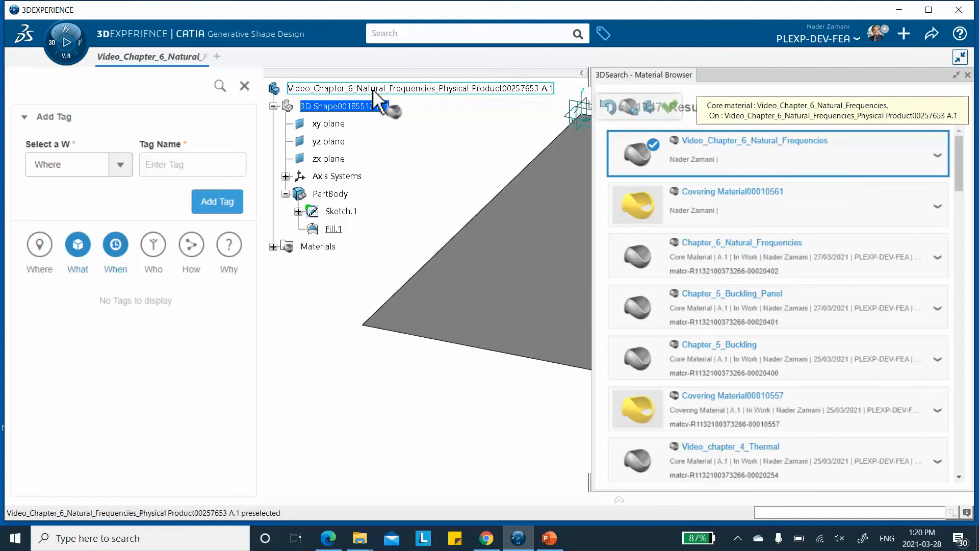
left_click(671, 105)
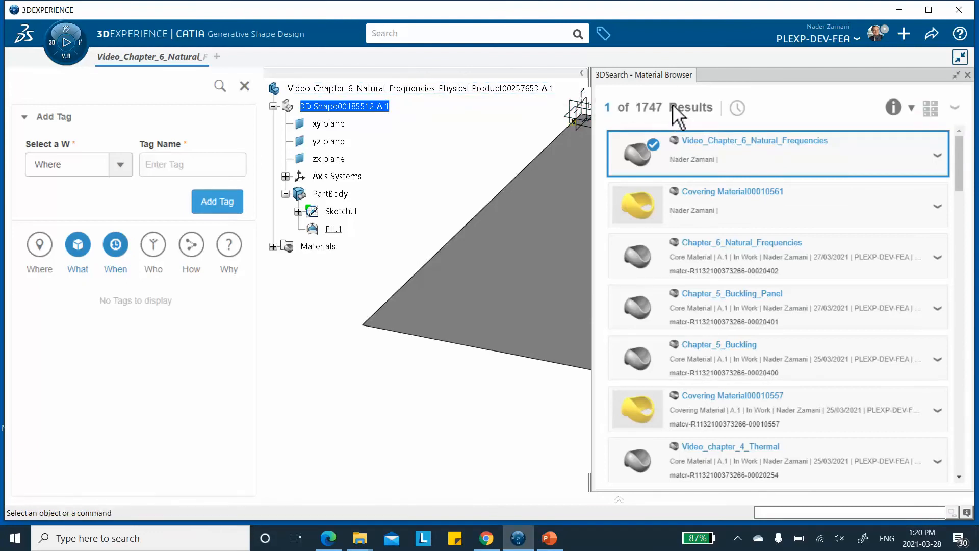
left_click(273, 246)
left_click(285, 264)
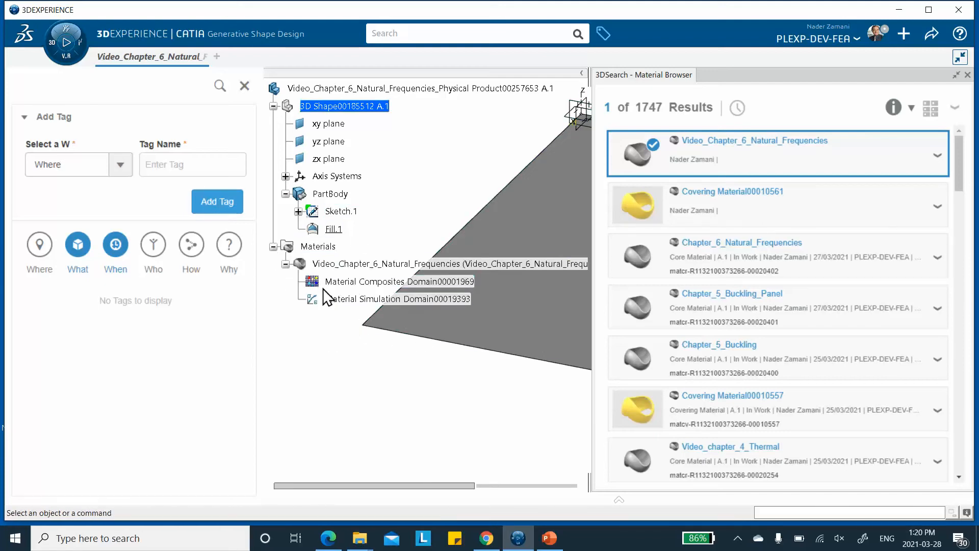
- Close the material browser and save the model with its applied material
left_click(967, 75)
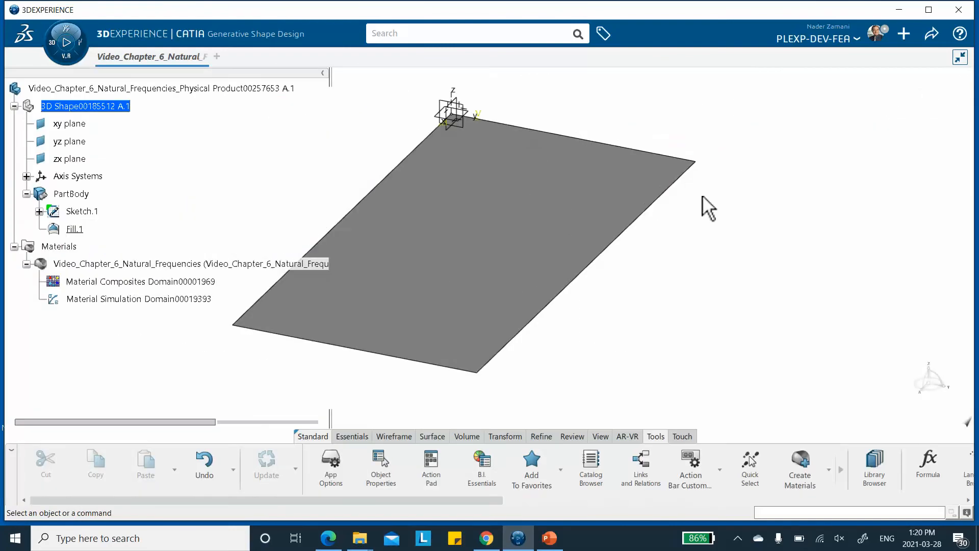
middle_click_drag(345, 166, 415, 136)
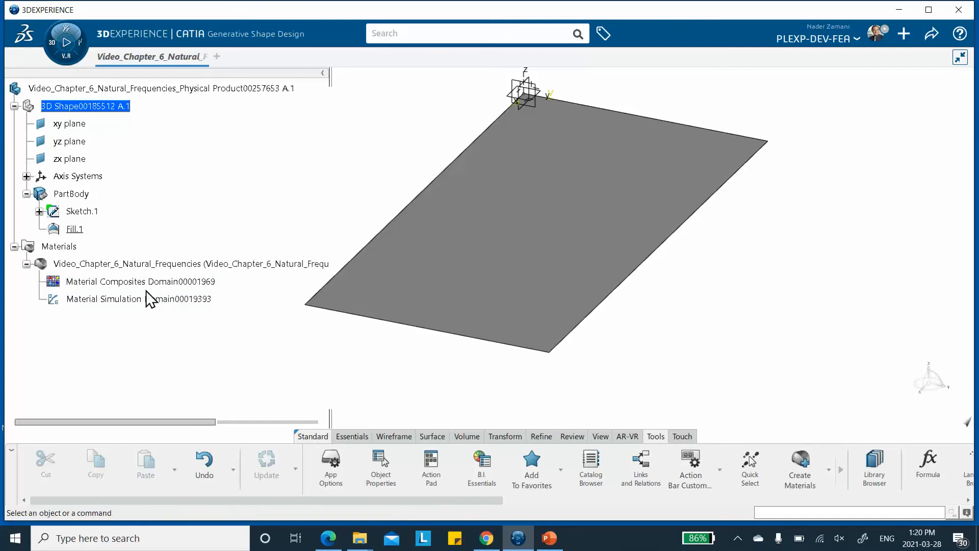
left_click(931, 34)
left_click(874, 58)
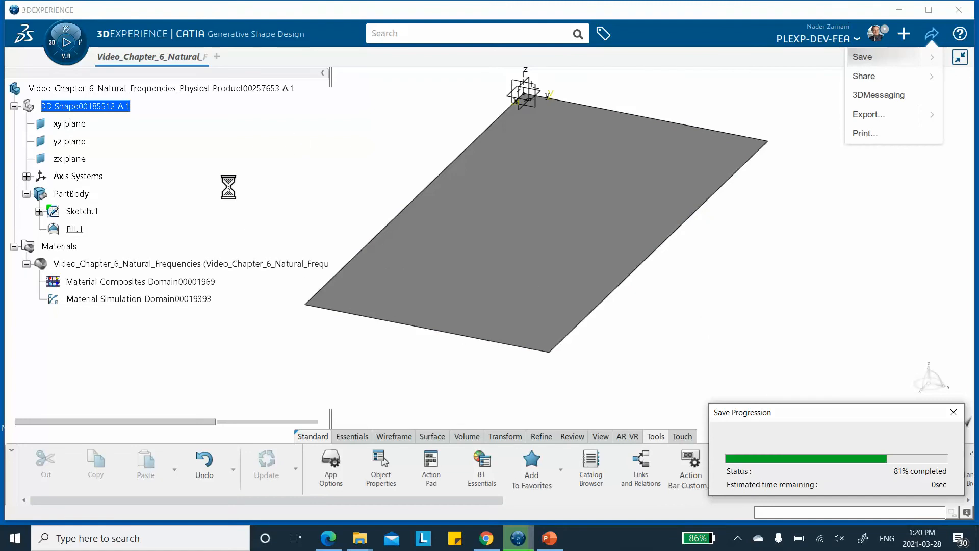
- Open the Material Definition app to load the session's materials in a Material Editor, and return to the panel model
left_click(52, 45)
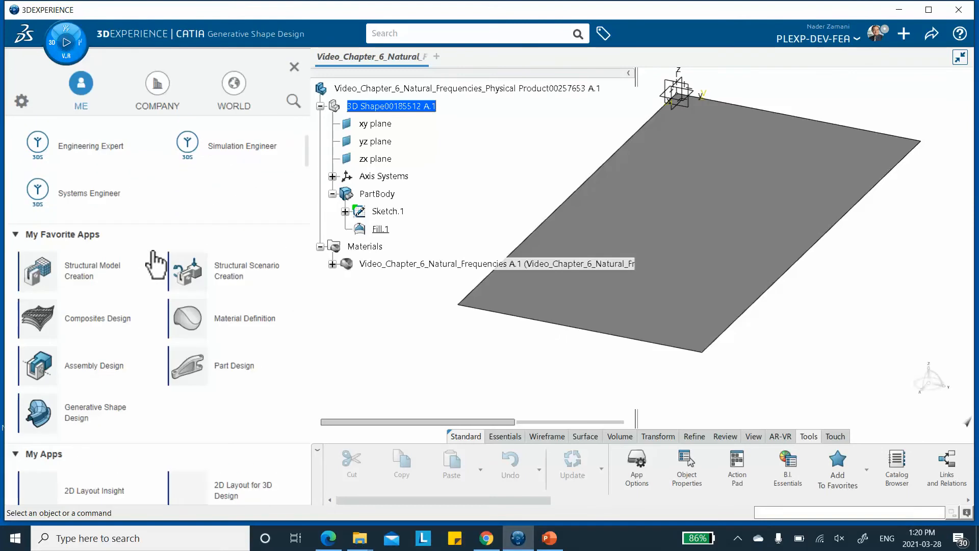
scroll(218, 265, "down", 3)
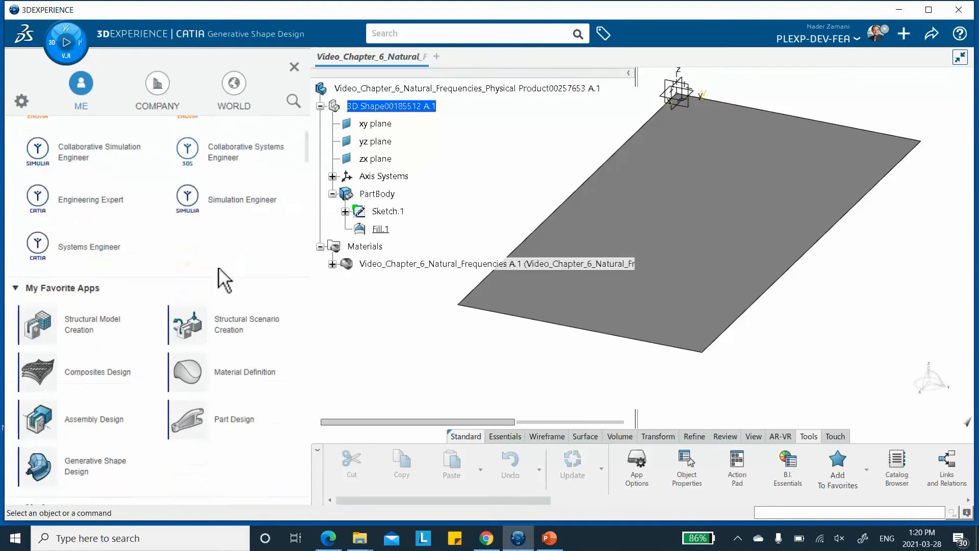
left_click(216, 376)
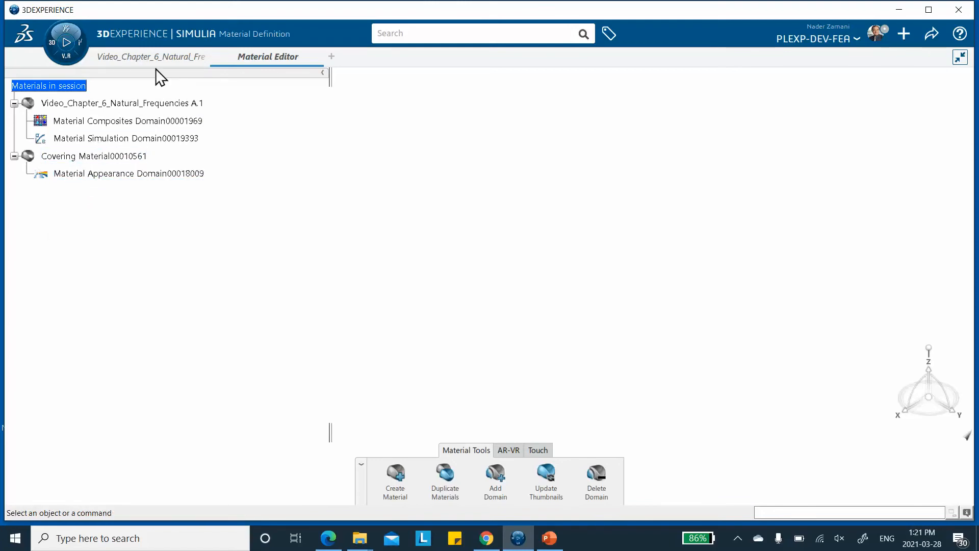
mouse_move(159, 60)
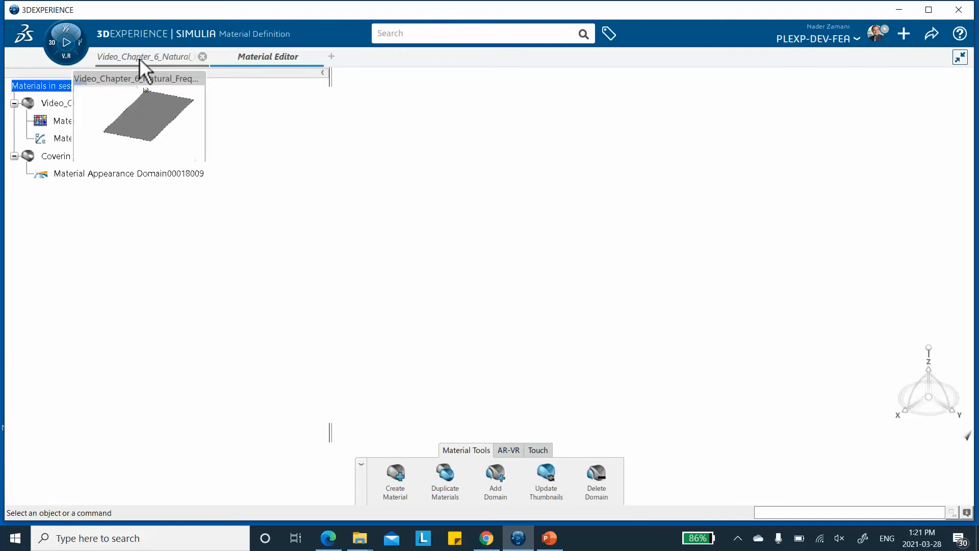
left_click(141, 60)
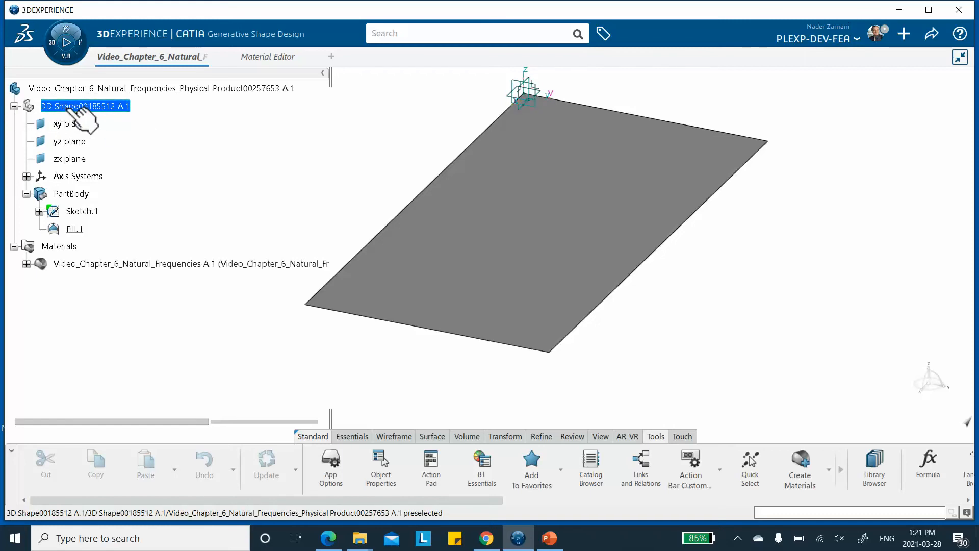
- In the Composites Design app, add the Video_Chapter_6_Natural_Frequencies core material from the Material Editor to the Composites Parameters
left_click(56, 46)
left_click(65, 377)
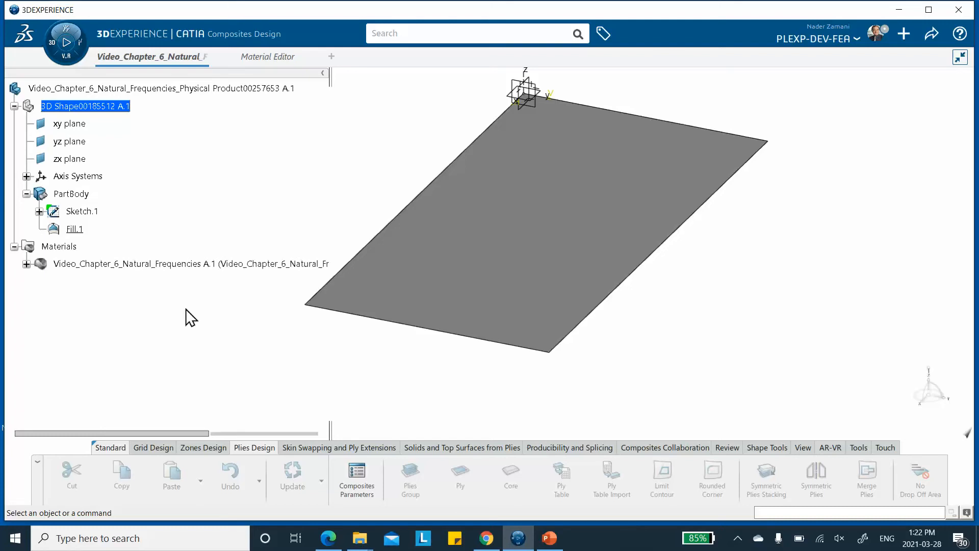
left_click(356, 471)
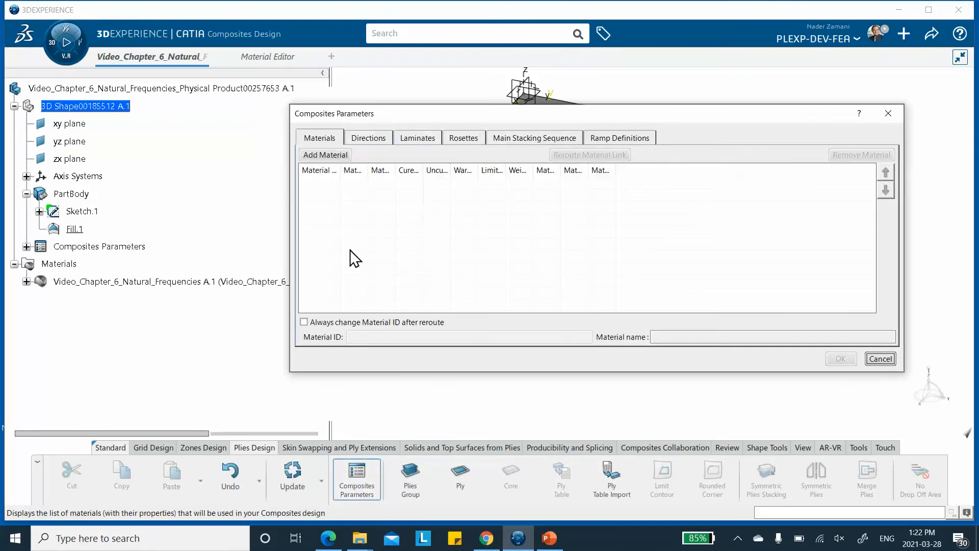
left_click(322, 155)
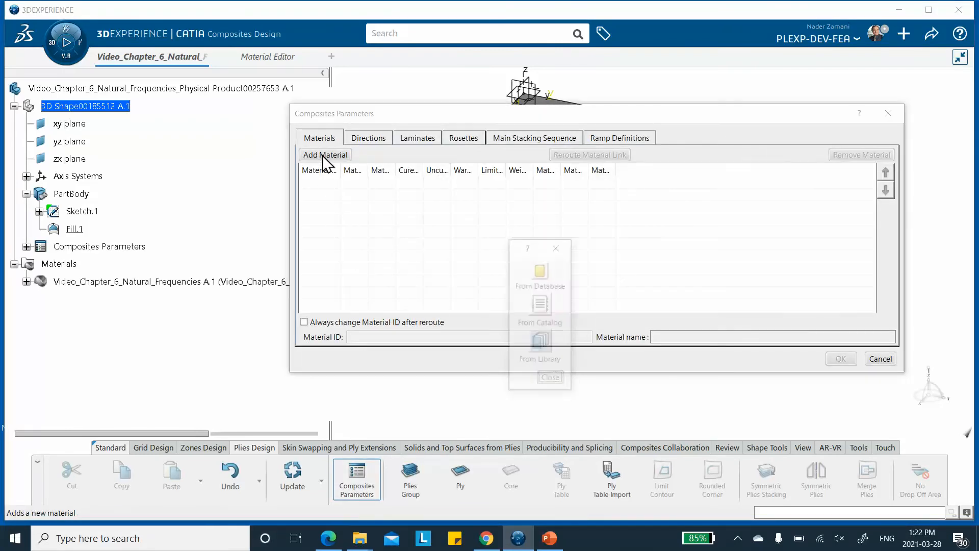
left_click(541, 272)
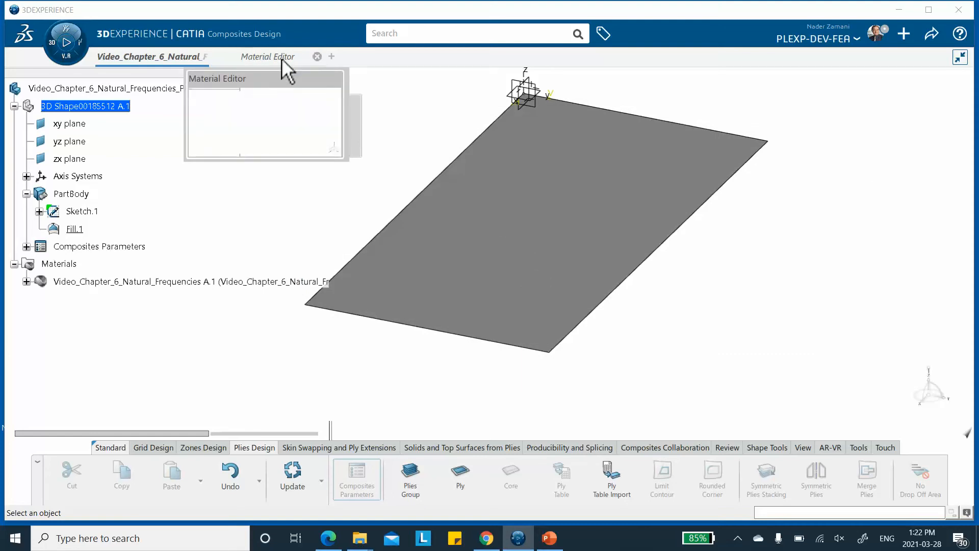
left_click_drag(278, 59, 23, 290)
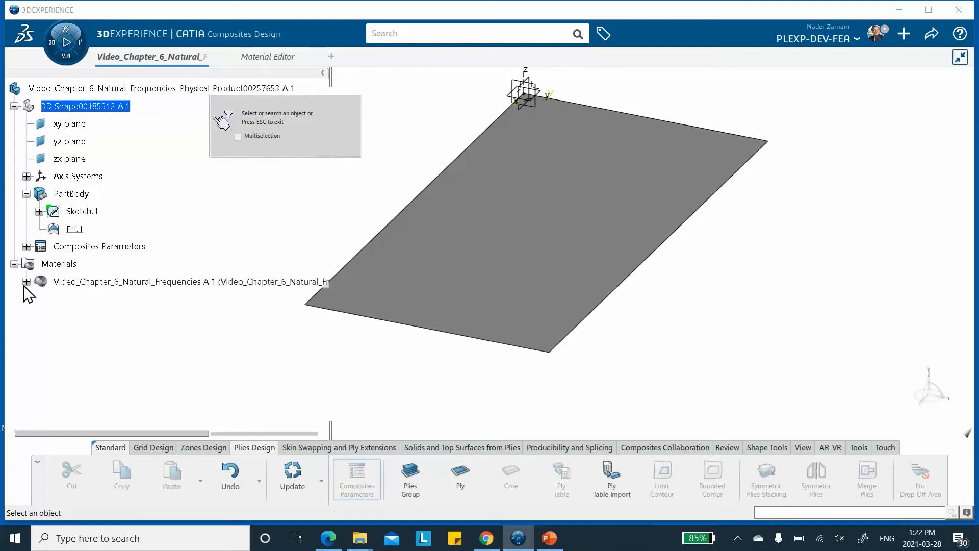
left_click(260, 57)
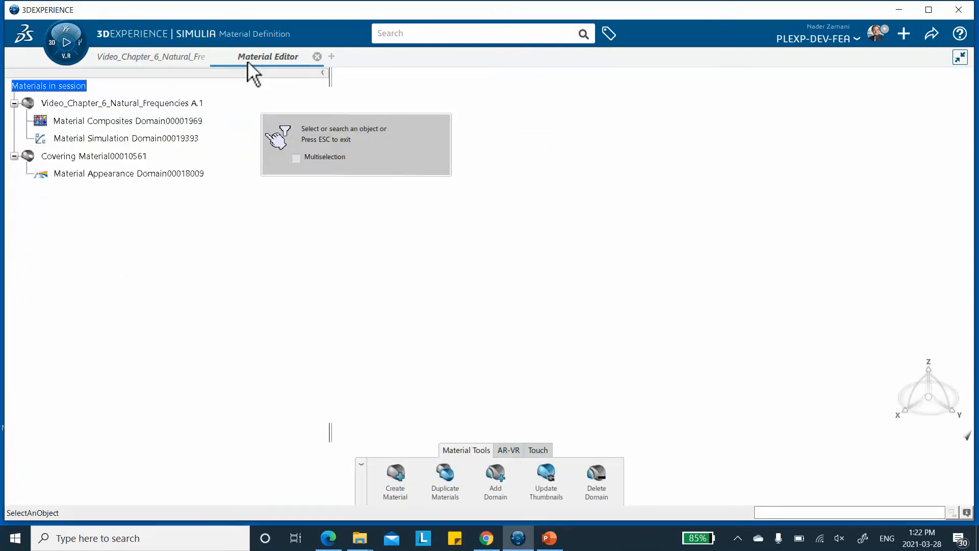
left_click(90, 104)
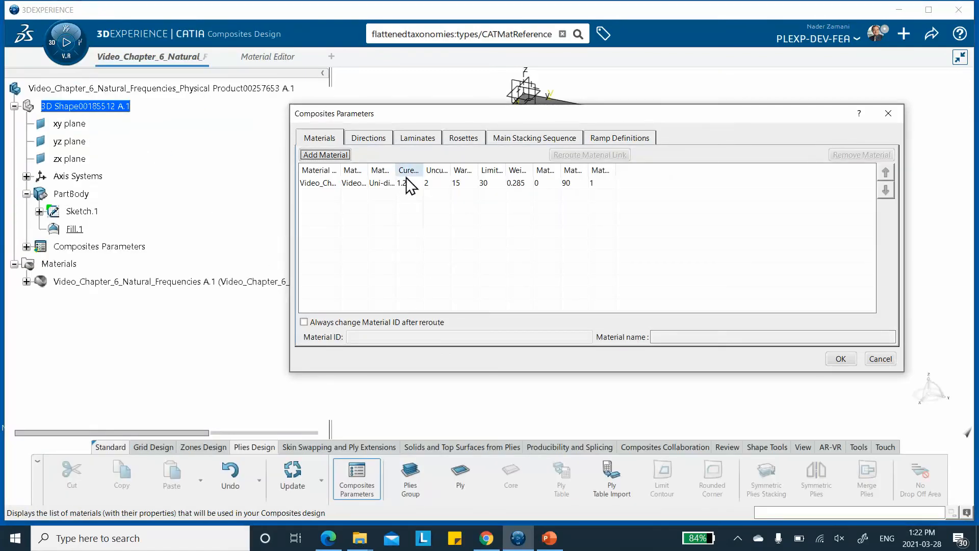
- Add a Cartesian rosette based on Axis System.1 to the Composites Parameters, then check the ply directions and accept the parameters
left_click(463, 138)
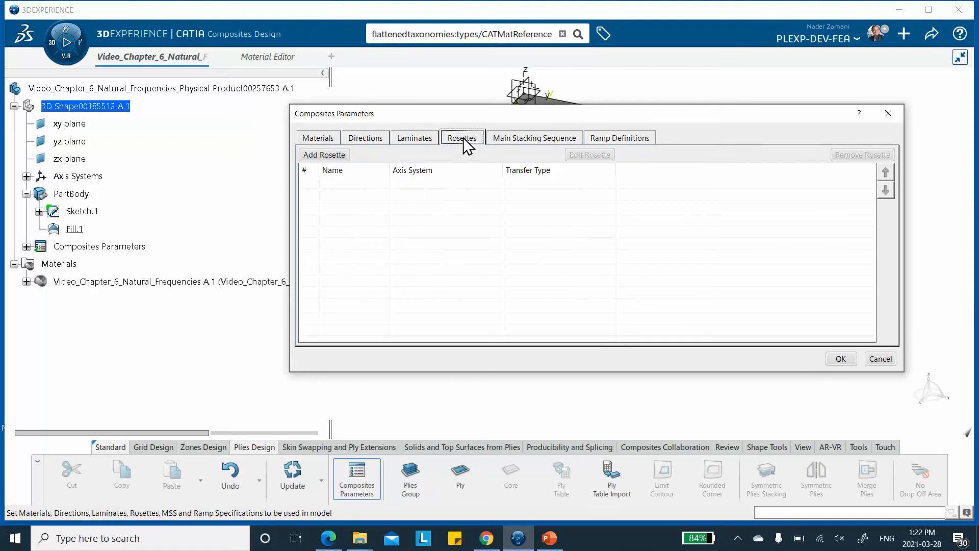
left_click(324, 156)
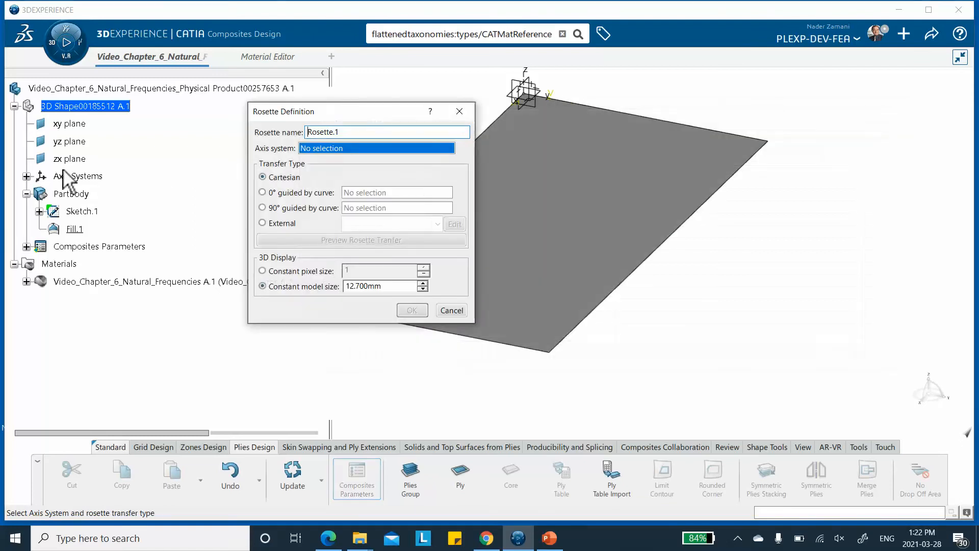
left_click(26, 176)
left_click(104, 196)
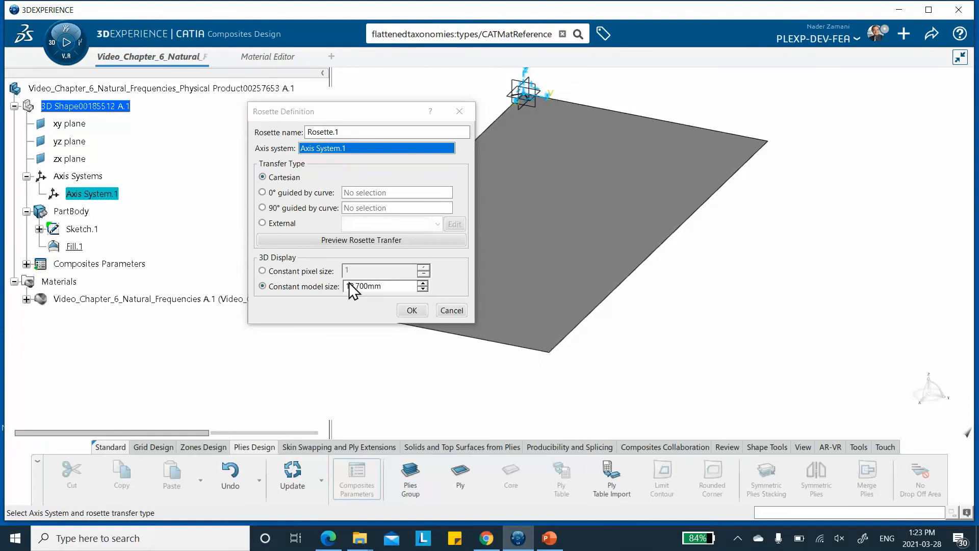
left_click(414, 313)
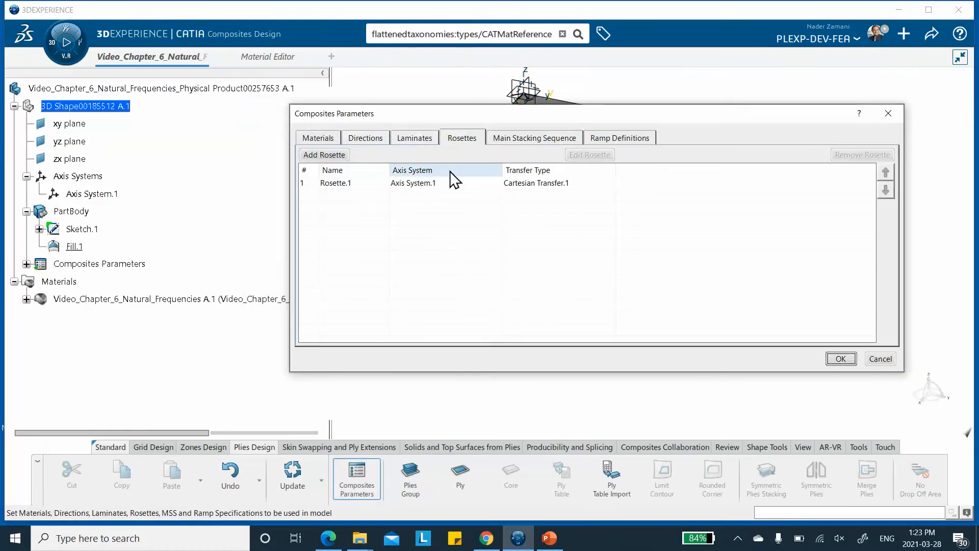
left_click(358, 145)
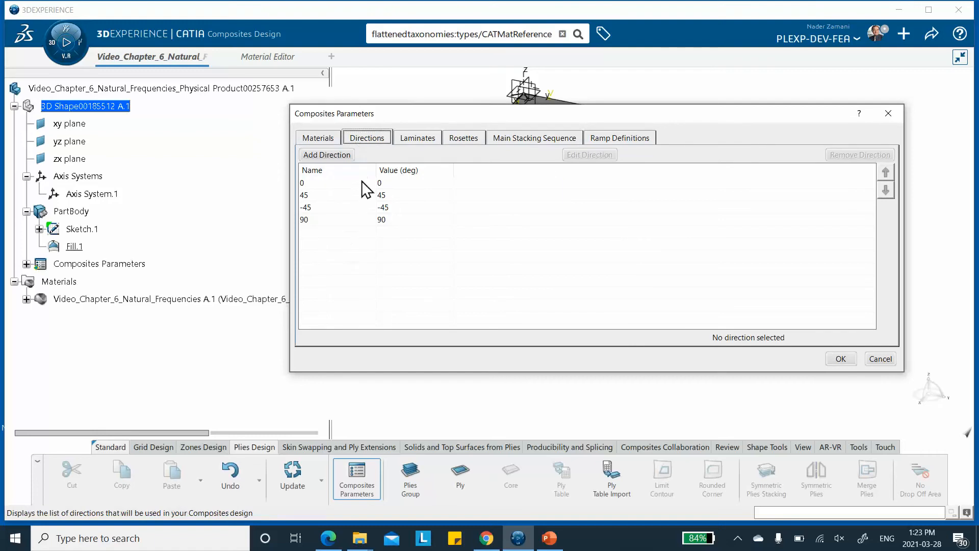
left_click(841, 358)
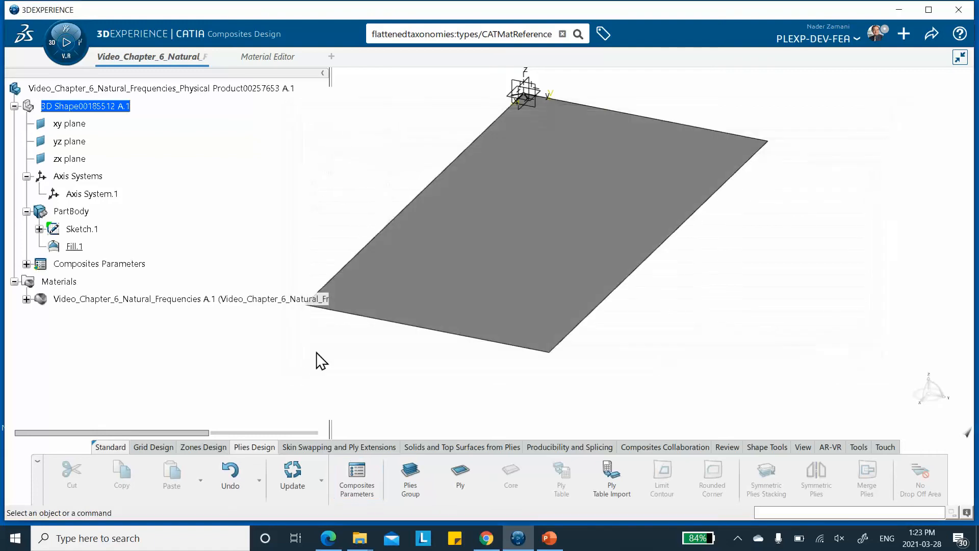
- Create a plies group on the Fill.1 surface using Rosette.1, with the plies draping direction locked
middle_click_drag(444, 407, 498, 406)
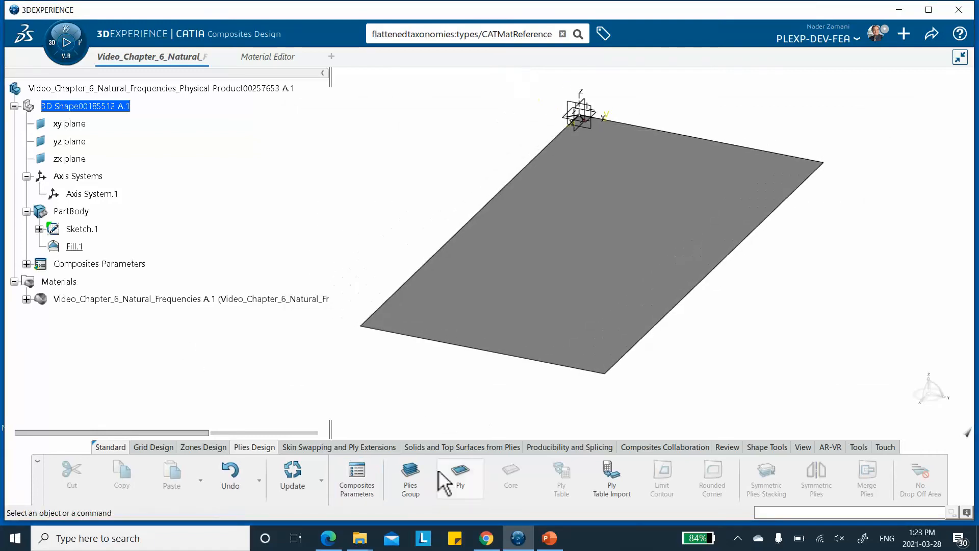
left_click(412, 479)
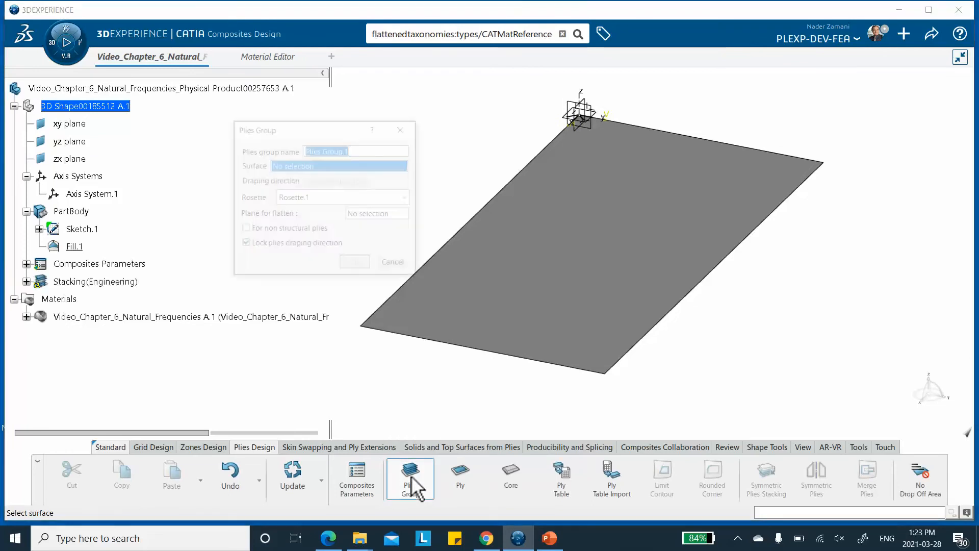
left_click(552, 236)
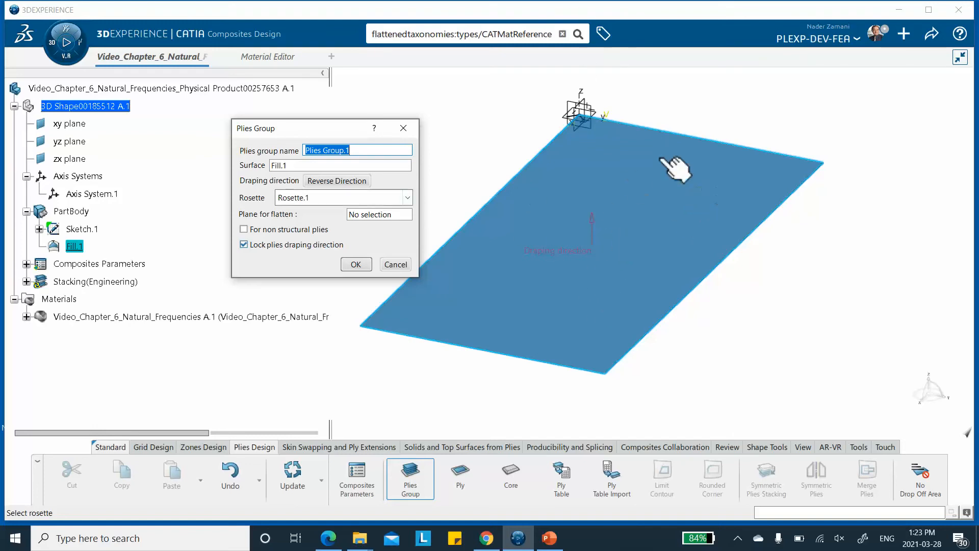
left_click(353, 265)
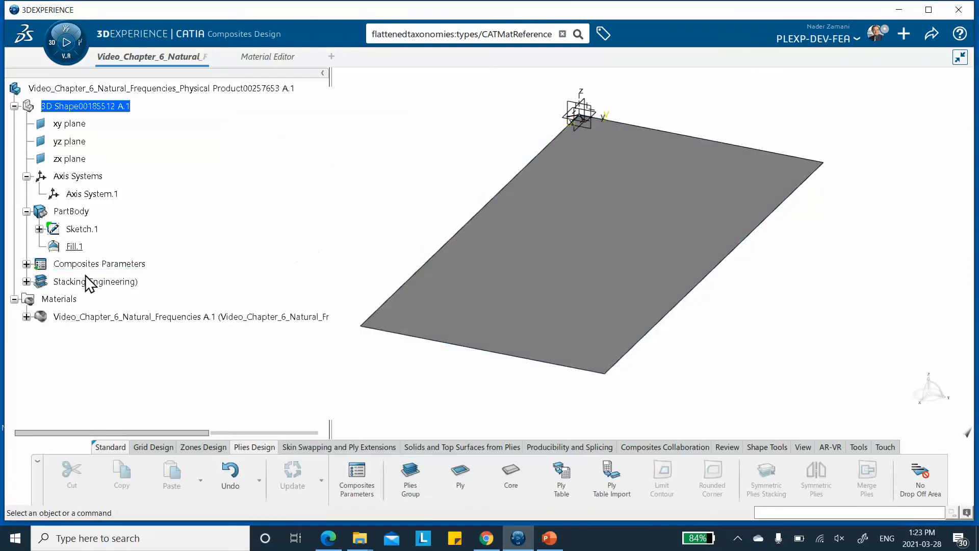
- Create a ply in Plies Group.1 with Sketch.1 as contour, the Video_Chapter_6_Natural_Frequencies material and direction 0, and expand its sequence in the tree
left_click(459, 477)
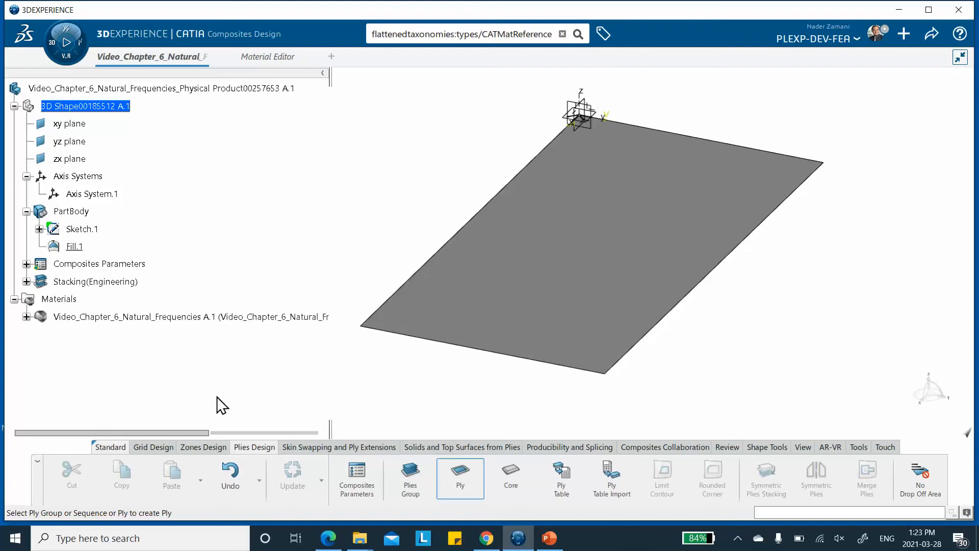
left_click(26, 281)
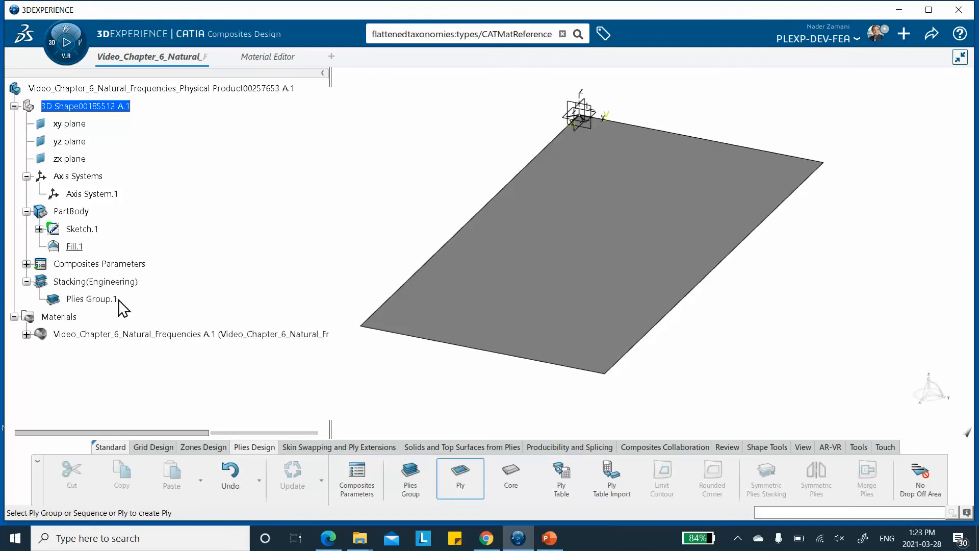
left_click(102, 301)
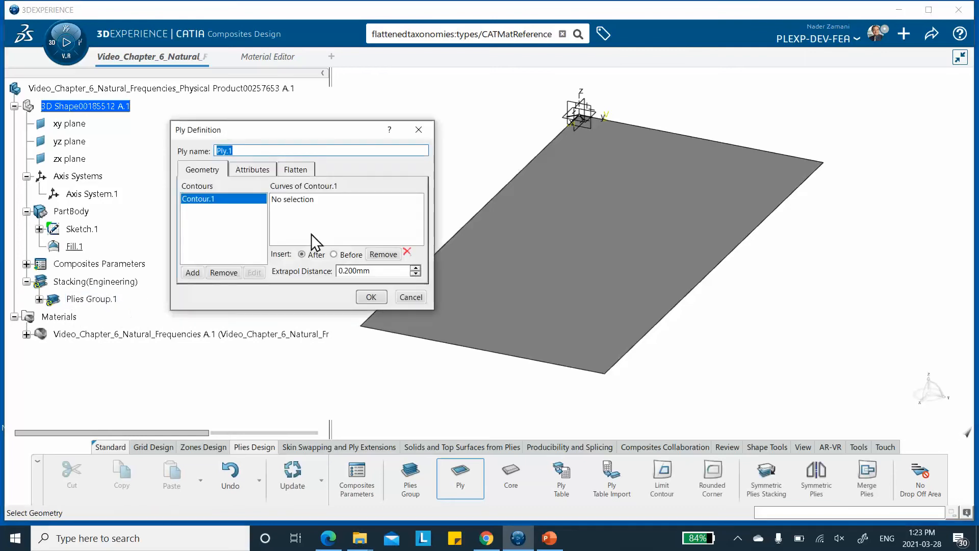
left_click(298, 199)
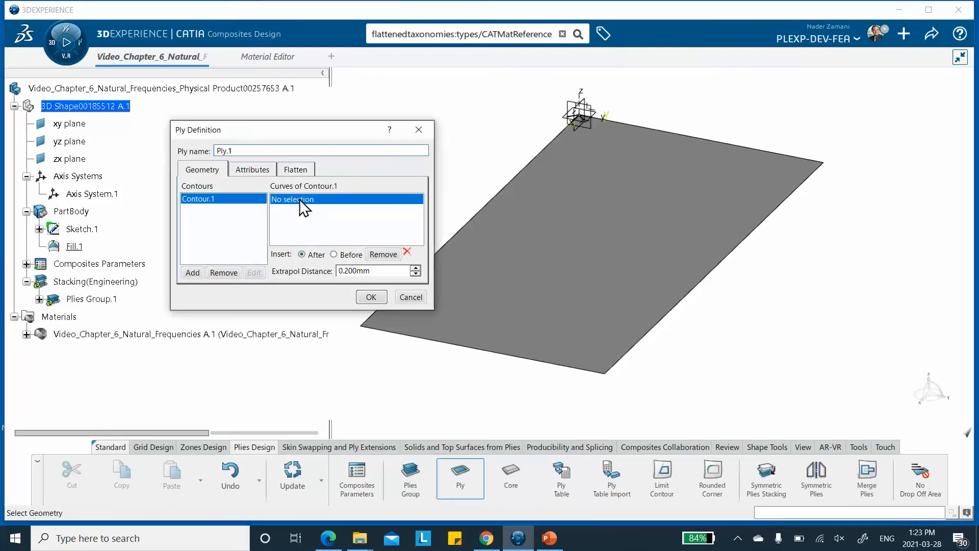
left_click(92, 229)
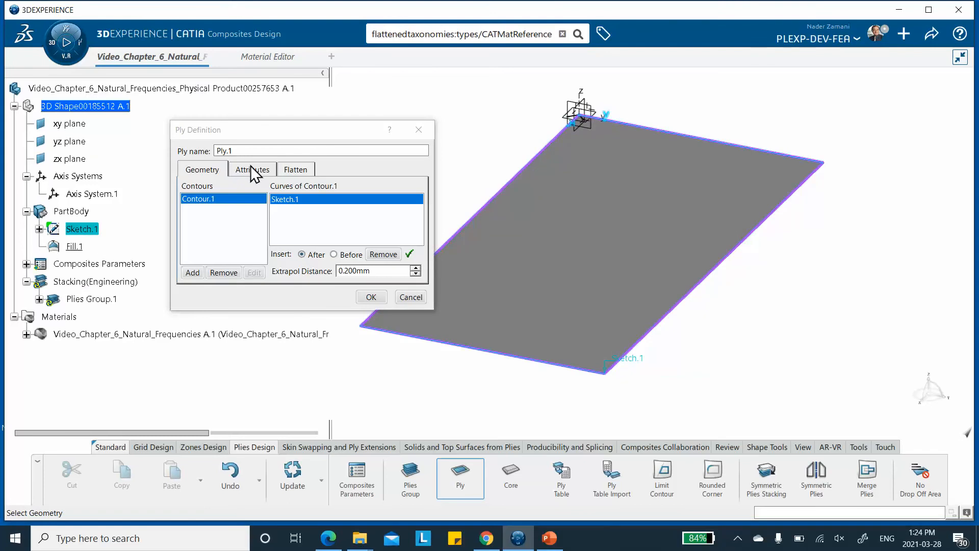
left_click(250, 168)
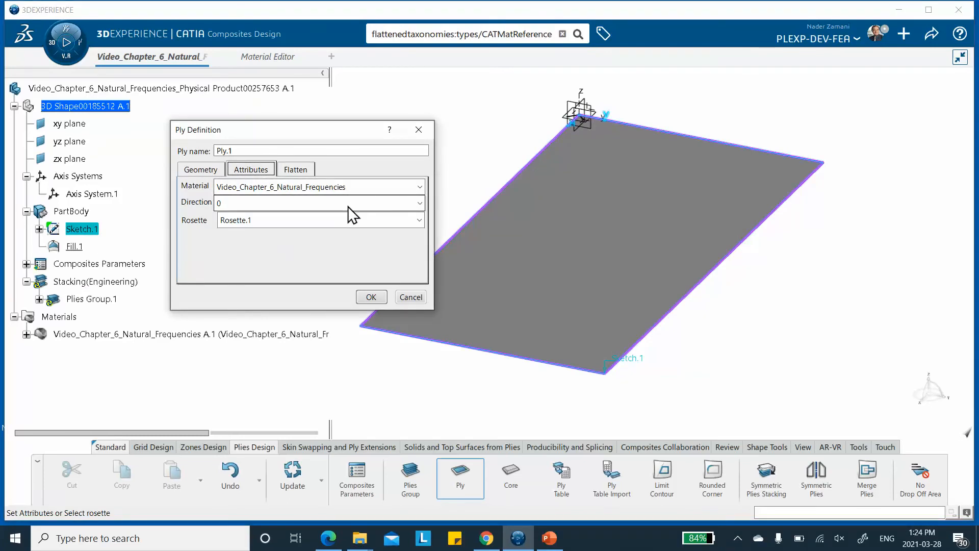
left_click(371, 296)
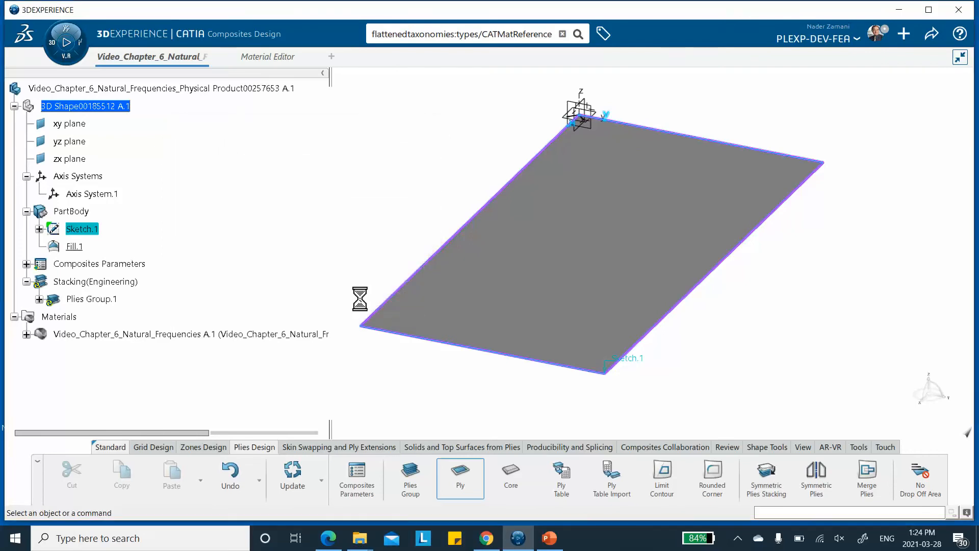
left_click(40, 299)
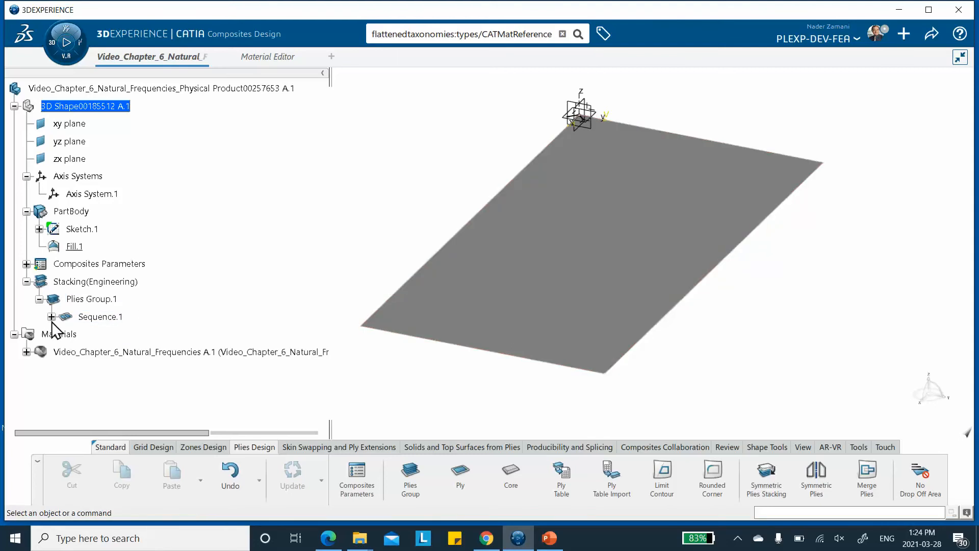
left_click(52, 317)
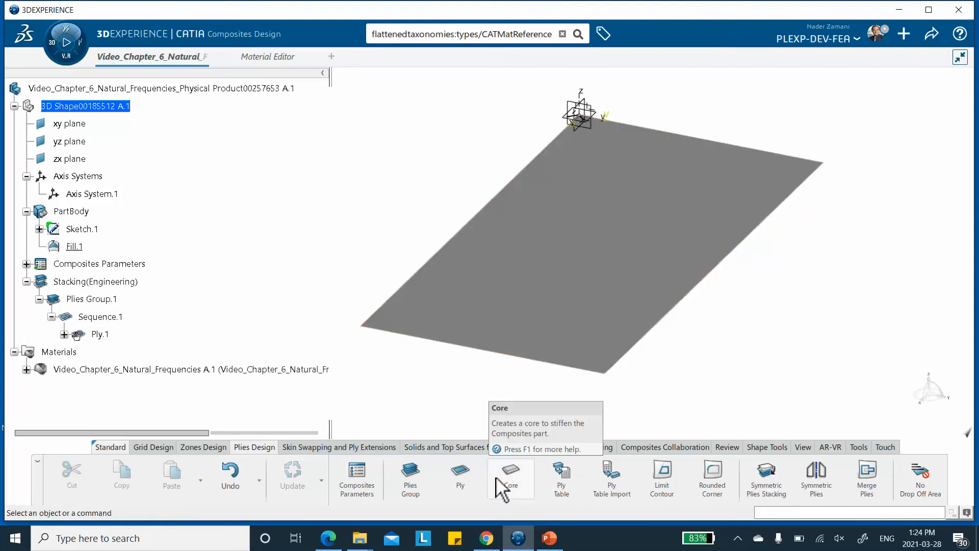
- Create a second ply in Plies Group.1 with Sketch.1 as contour, the same material and direction 90
left_click(462, 474)
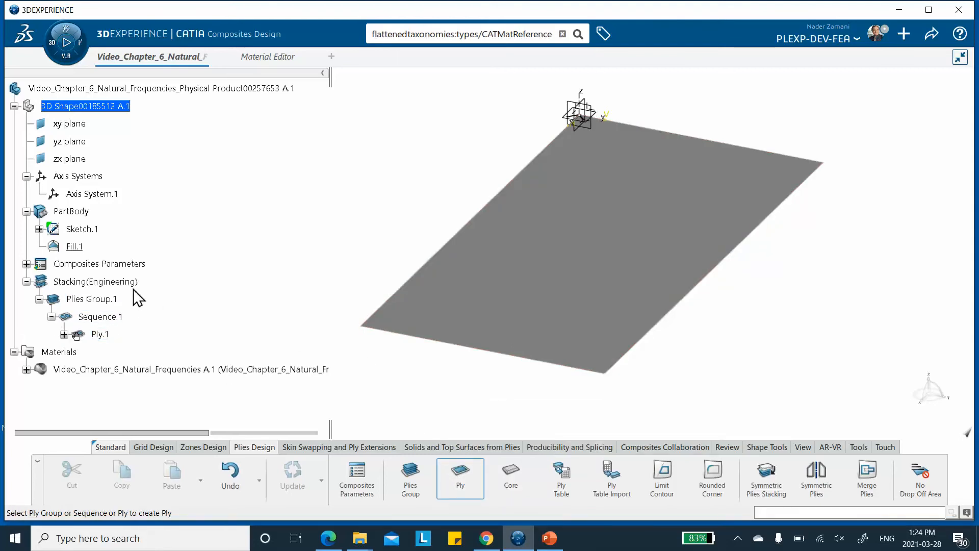
left_click(100, 297)
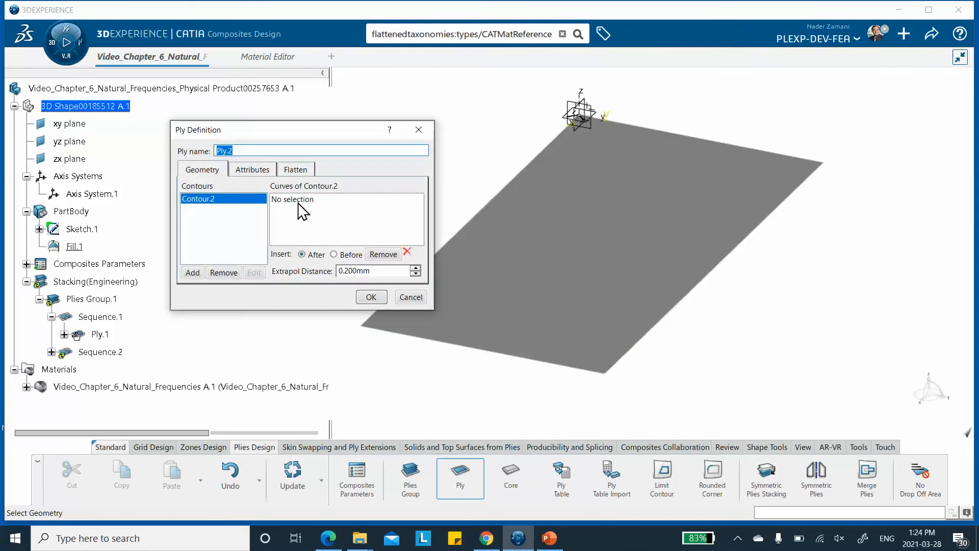
left_click(298, 203)
left_click(79, 229)
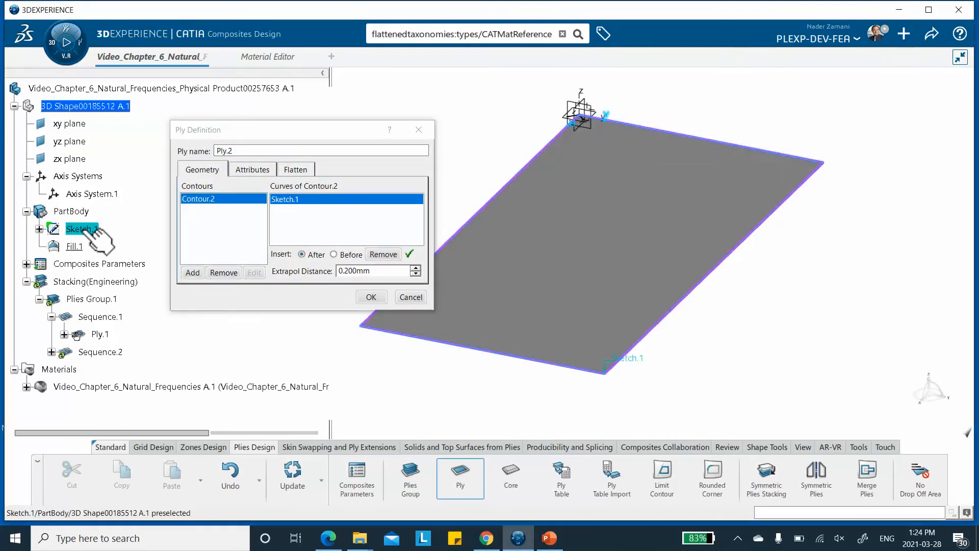
left_click(247, 168)
left_click(275, 203)
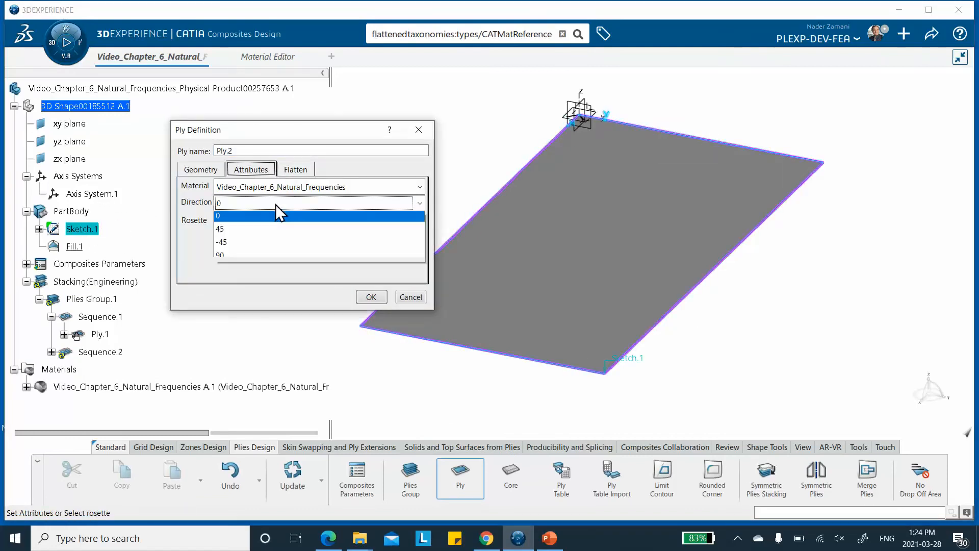
left_click(261, 258)
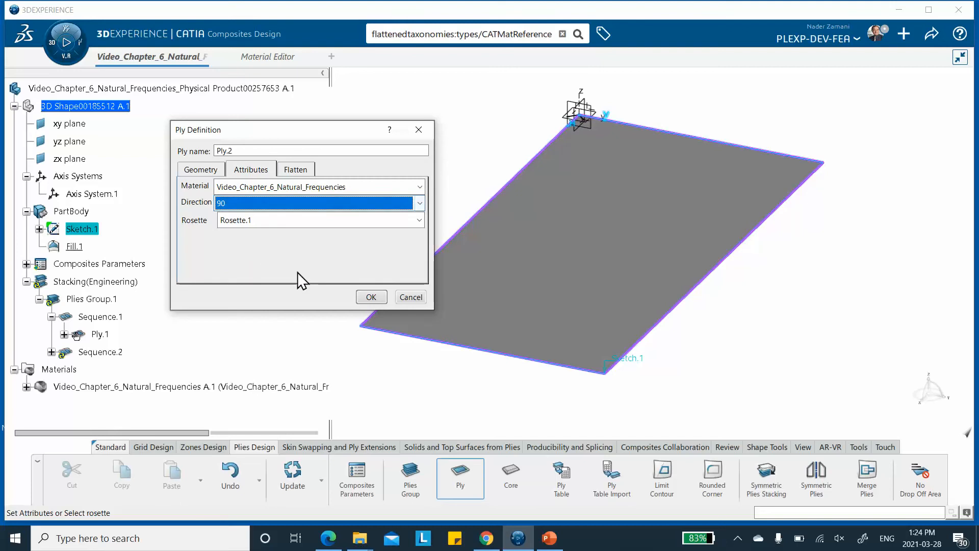
left_click(375, 297)
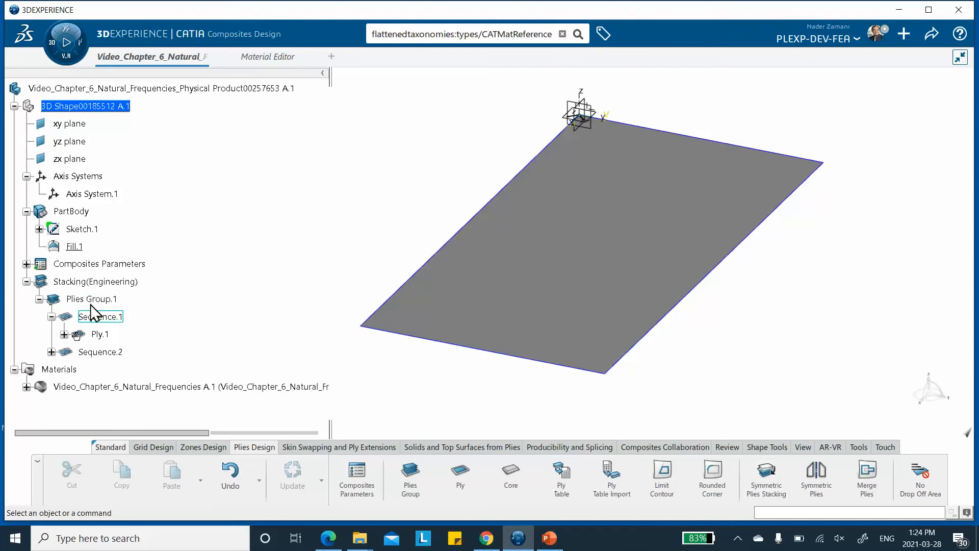
- Create a symmetric plies stacking of Plies Group.1 with the Non pivot option, and collapse Sequence.1 in the tree
left_click(771, 482)
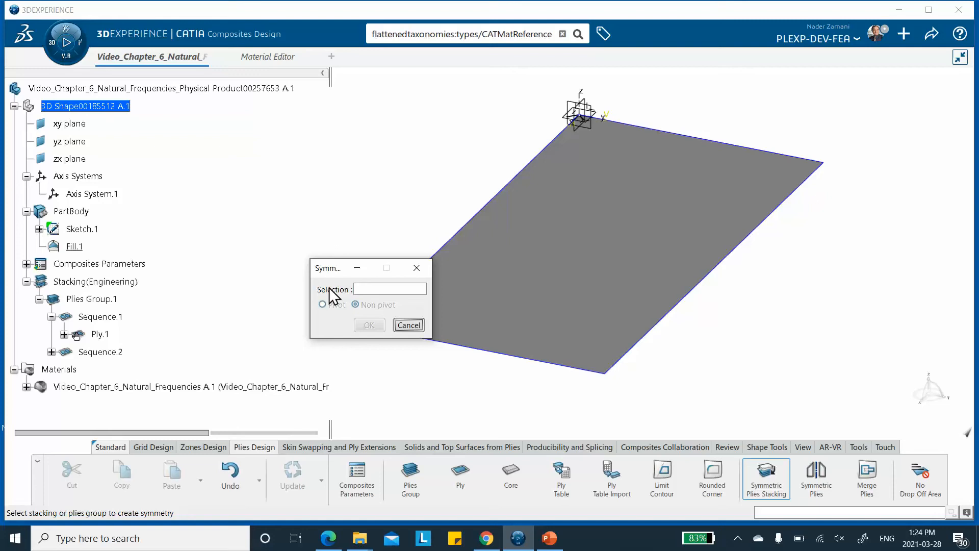
left_click(115, 299)
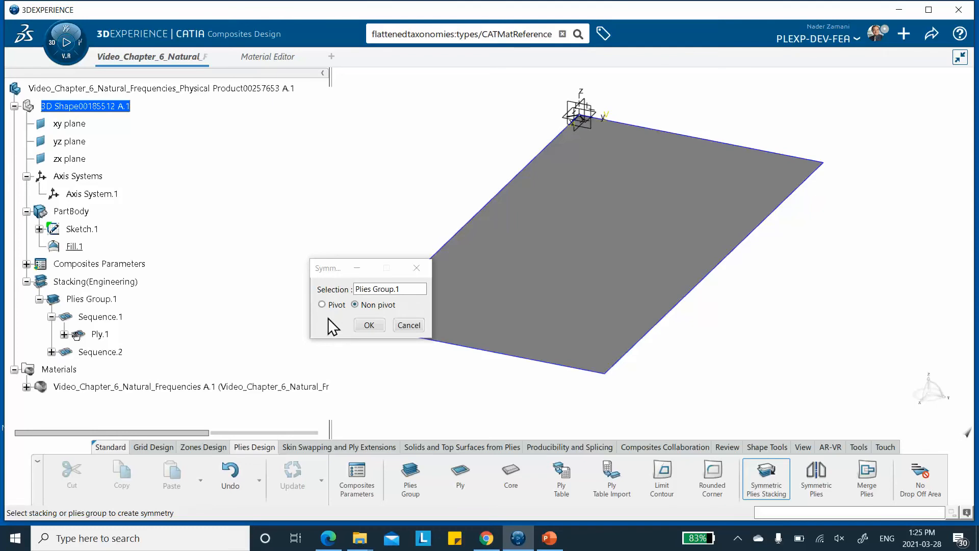
left_click(369, 324)
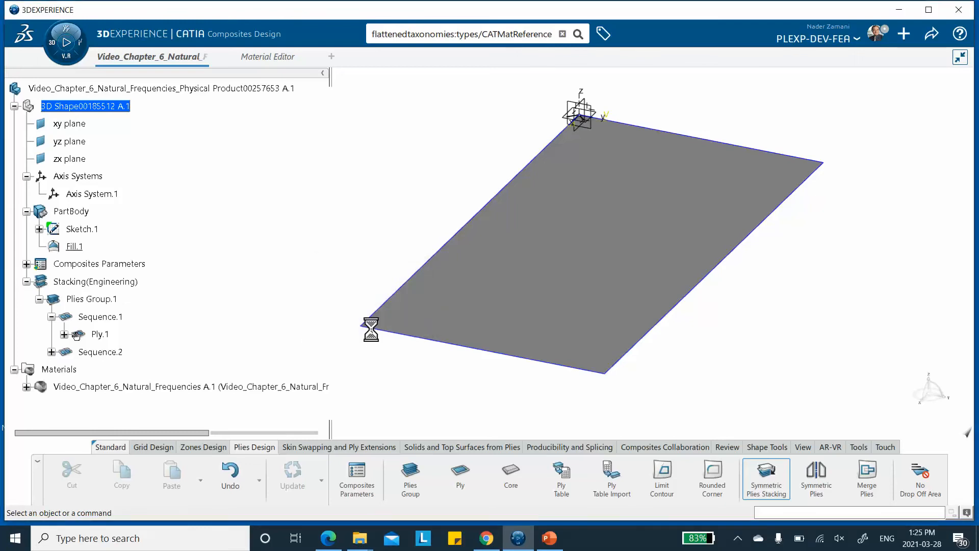
scroll(122, 352, "down", 1)
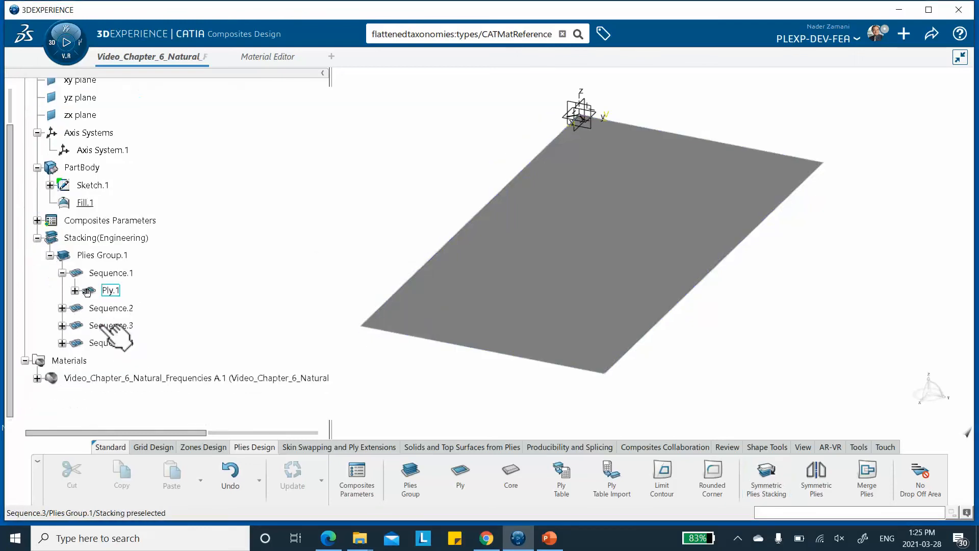
left_click(50, 255)
left_click(50, 255)
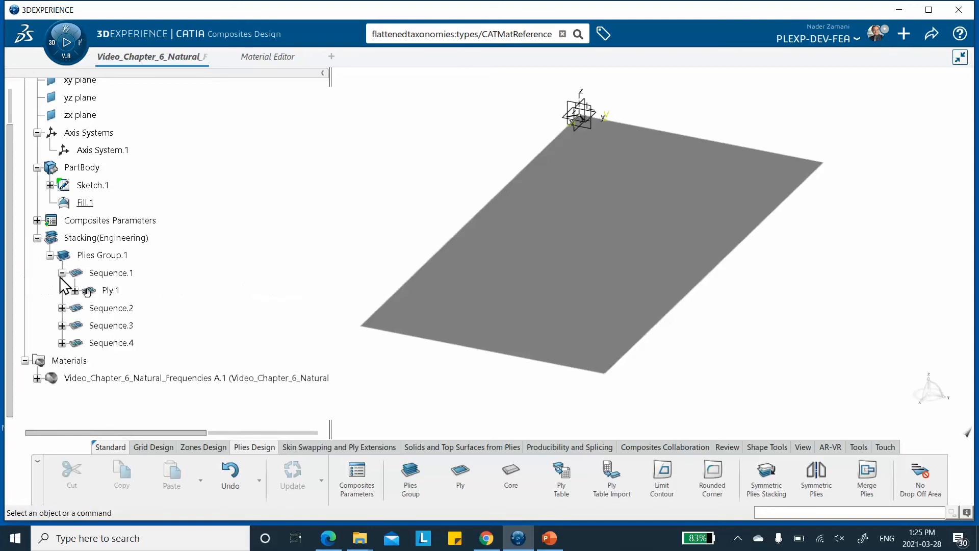
left_click(61, 274)
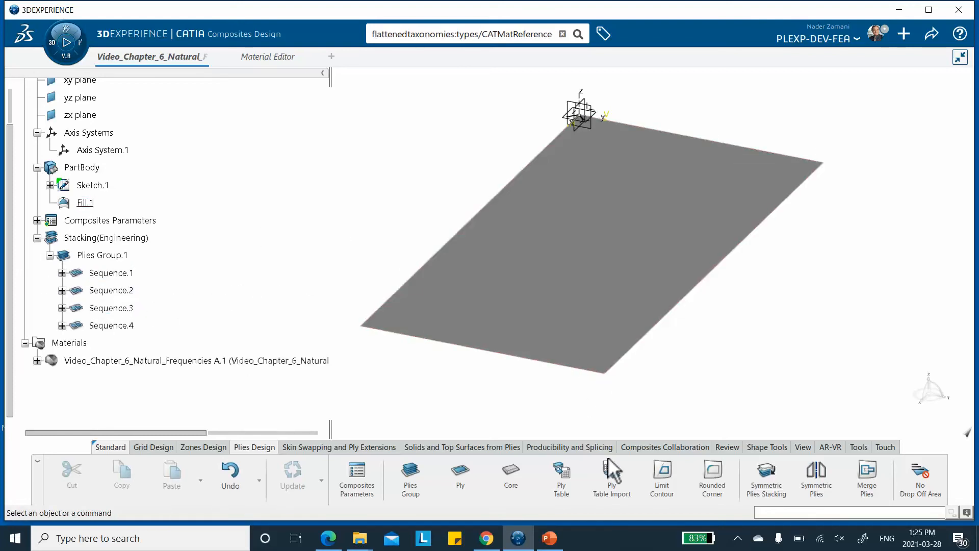
- Preview an exploded view of Plies Group.1 with the Ply Exploder at scale 200
left_click(725, 447)
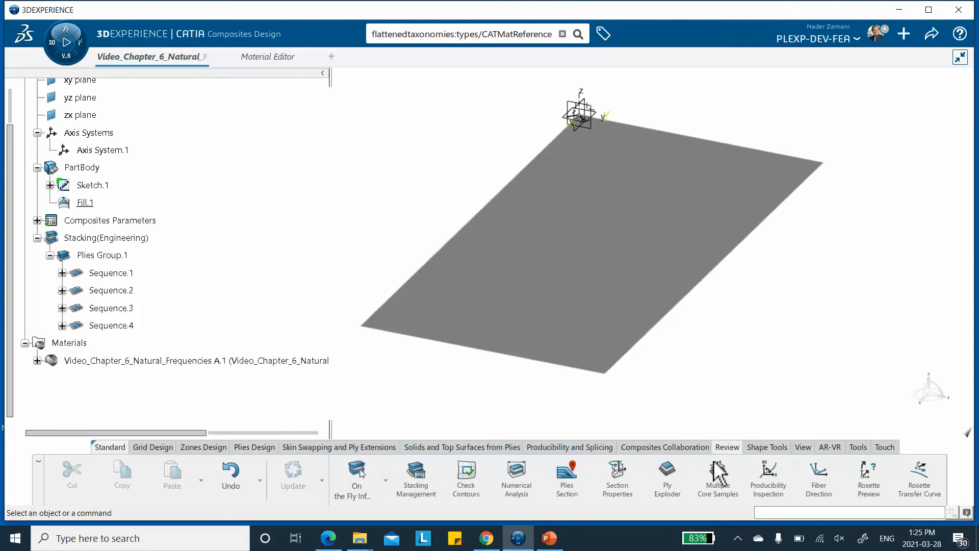
left_click(668, 478)
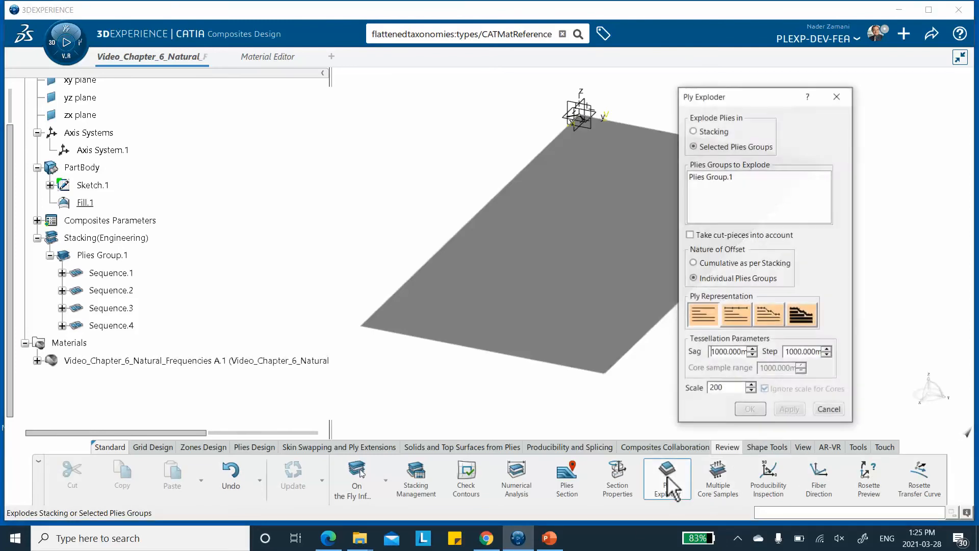
left_click(711, 177)
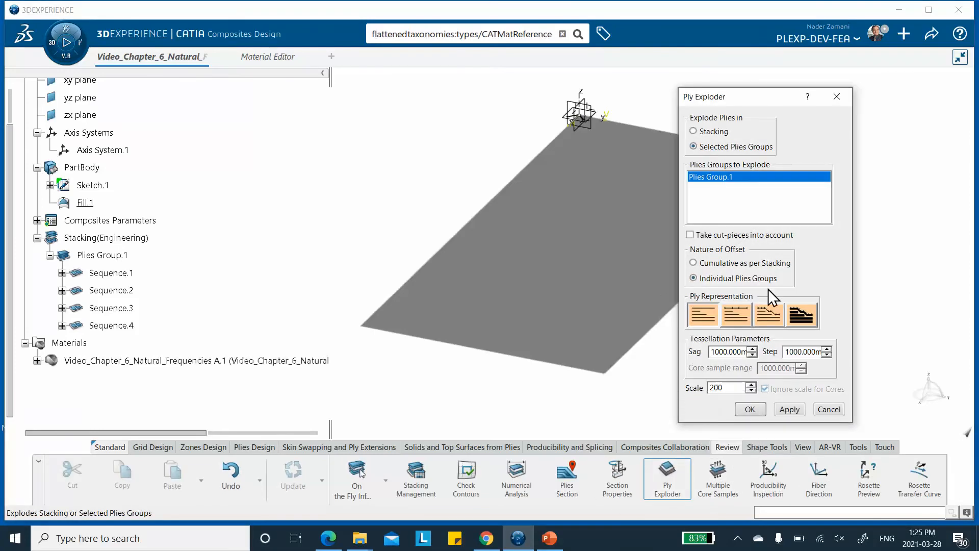
left_click(785, 406)
middle_click_drag(503, 266, 485, 382)
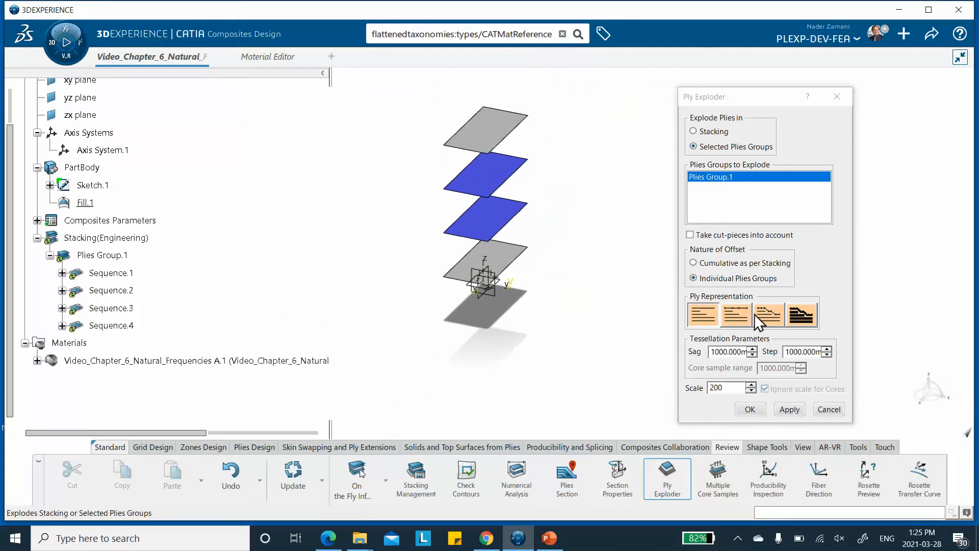
- Preview the exploded plies of Plies Group.1 at scale 100, inspect them, and close the Ply Exploder without keeping the explosion
double_click(719, 387)
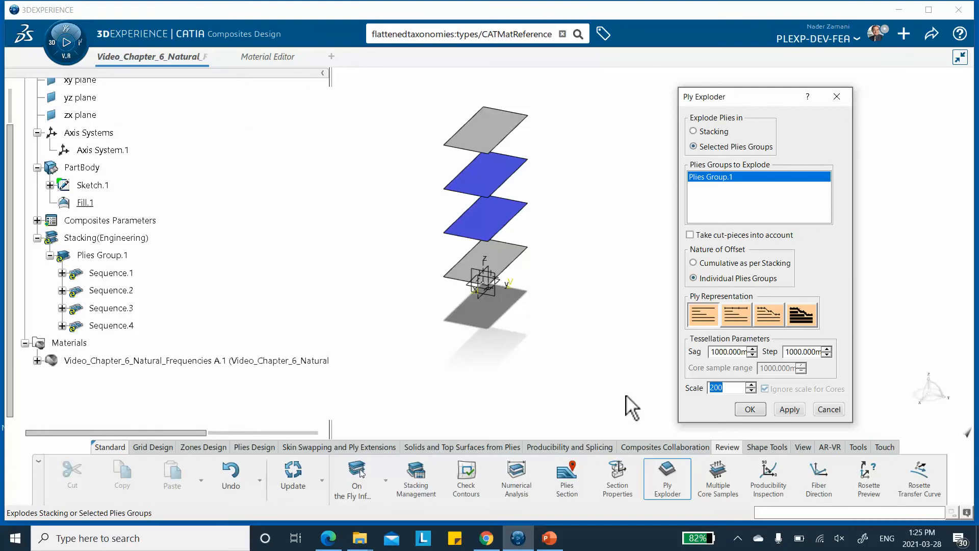
type("1")
left_click(788, 409)
middle_click_drag(561, 315, 497, 285)
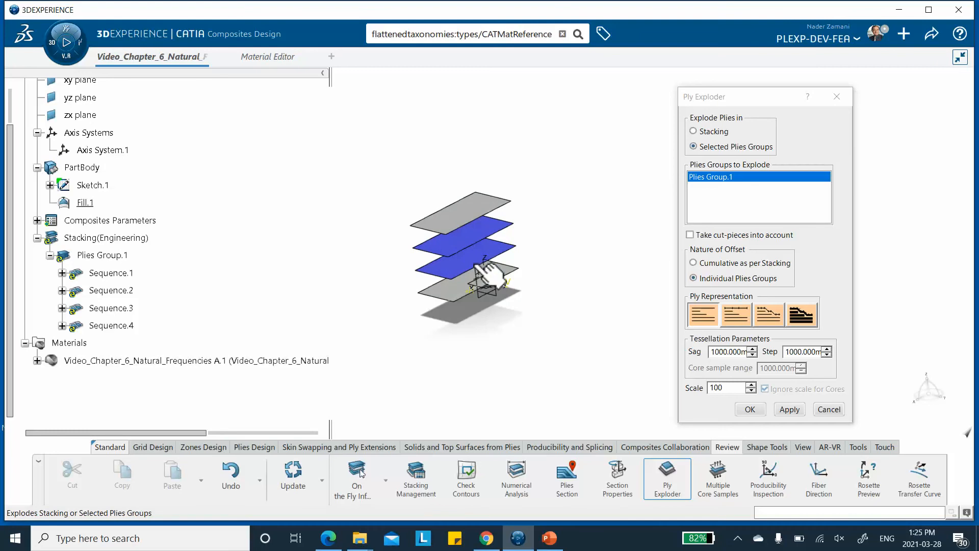
left_click(828, 409)
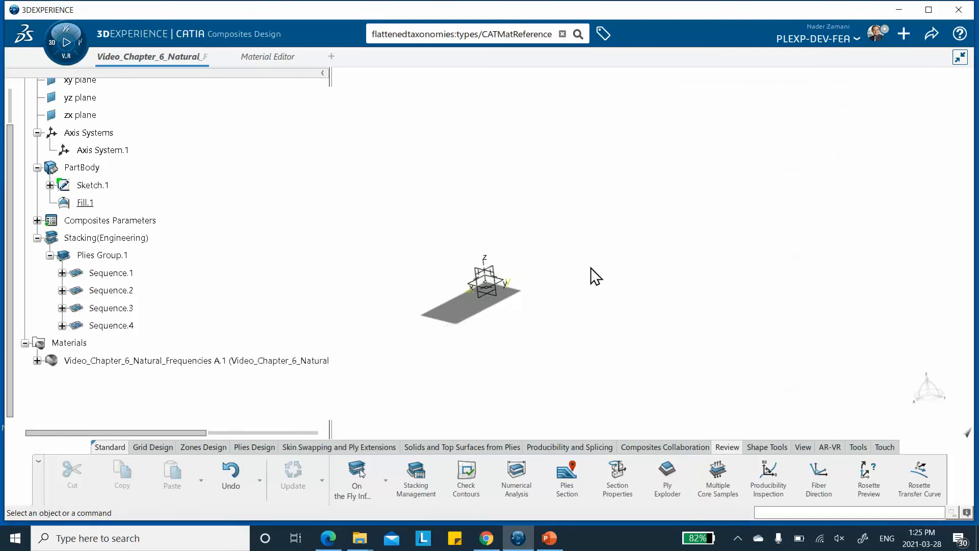
- Save the composite panel model with its completed ply stacking
left_click(931, 34)
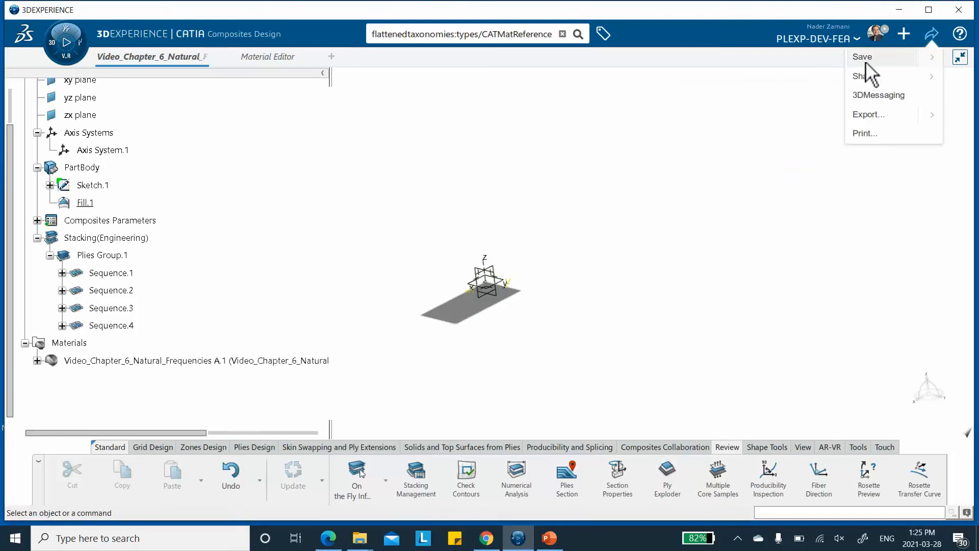
left_click(864, 57)
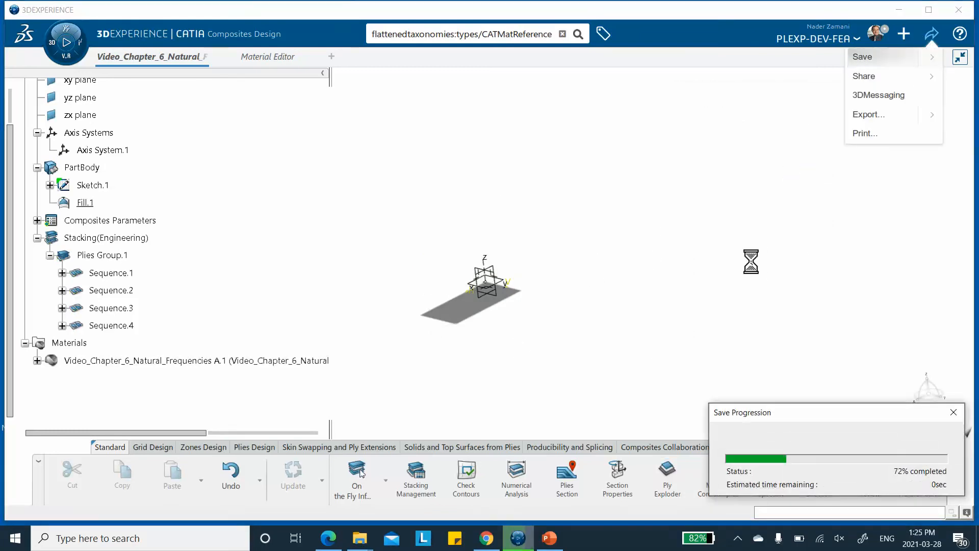
middle_click_drag(448, 228, 480, 209)
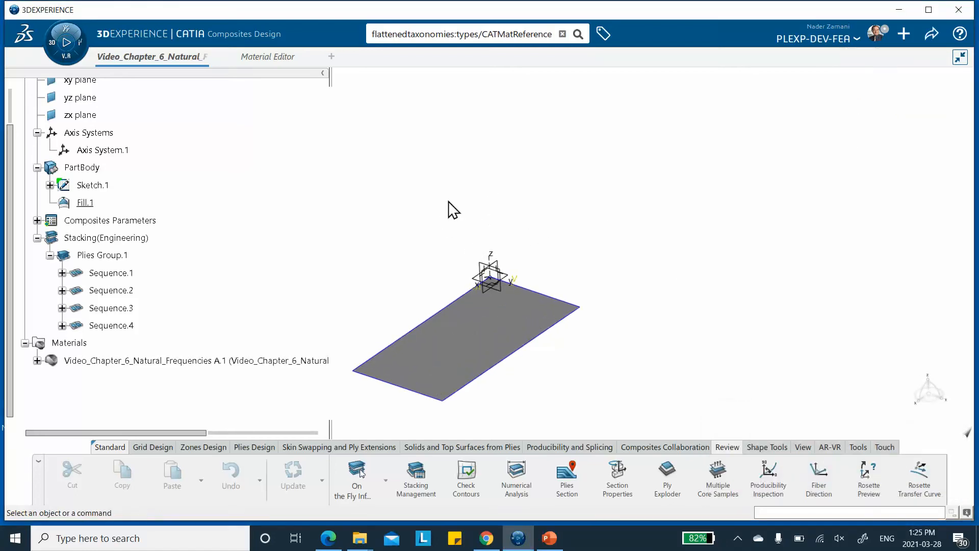
- Switch to Structural Model Creation and create a finite element model supported by the main bodies with automatic initialization
left_click(66, 43)
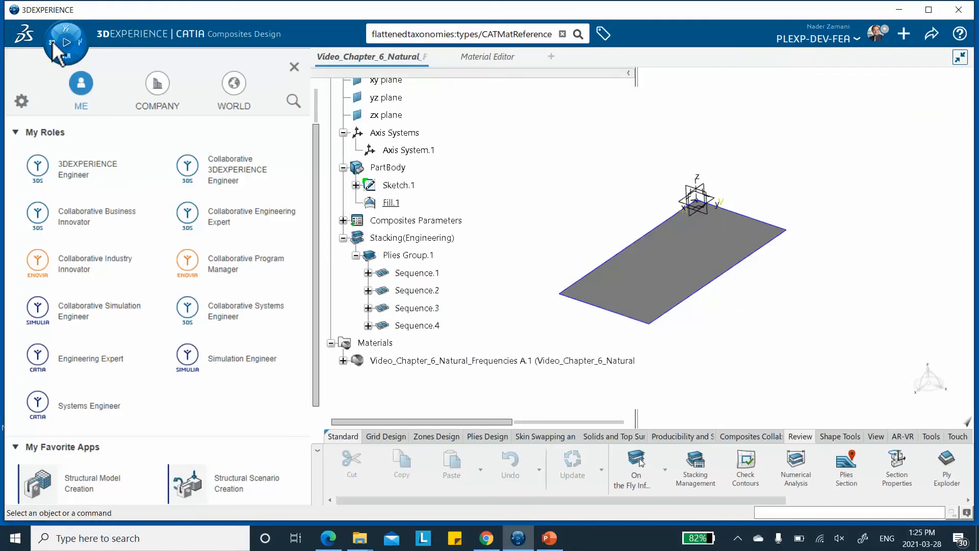
scroll(84, 225, "down", 2)
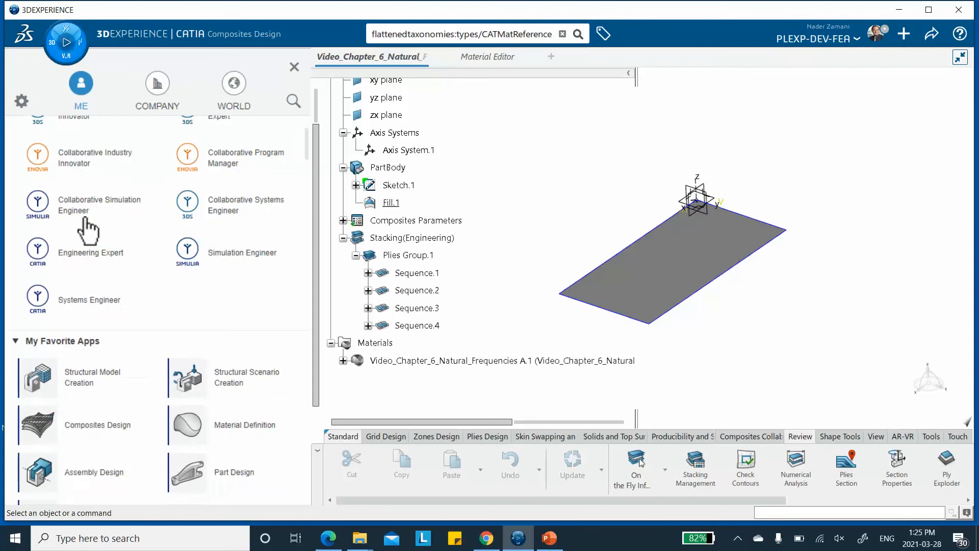
left_click(90, 384)
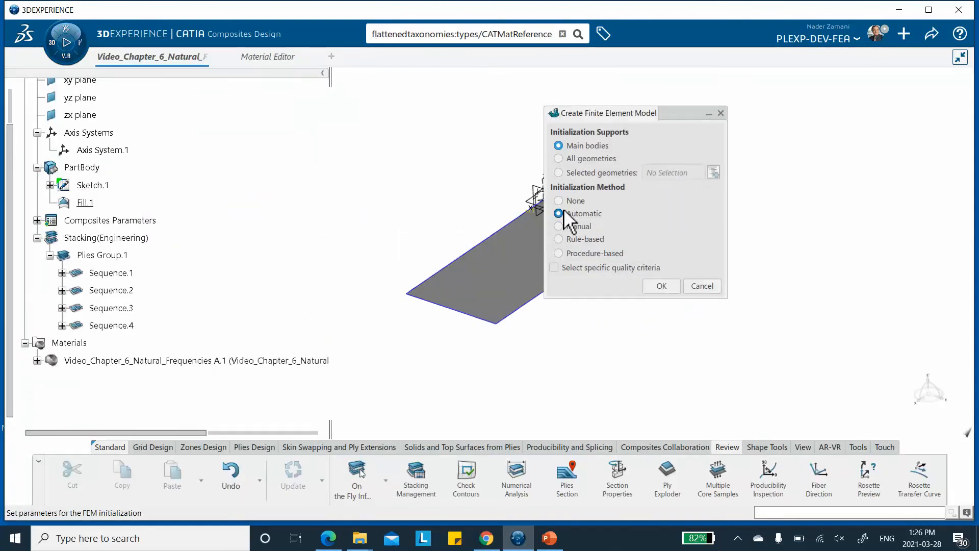
left_click(662, 286)
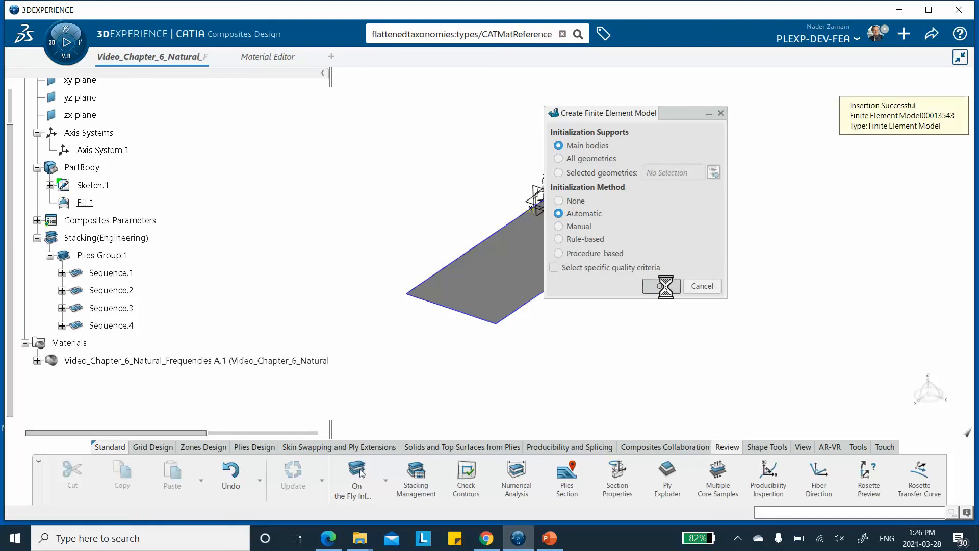
- Mesh PartBody with a Surface Quad Mesh of parabolic elements, using a 25 mm mesh size and 1 mm tolerance
middle_click_drag(430, 195, 349, 177)
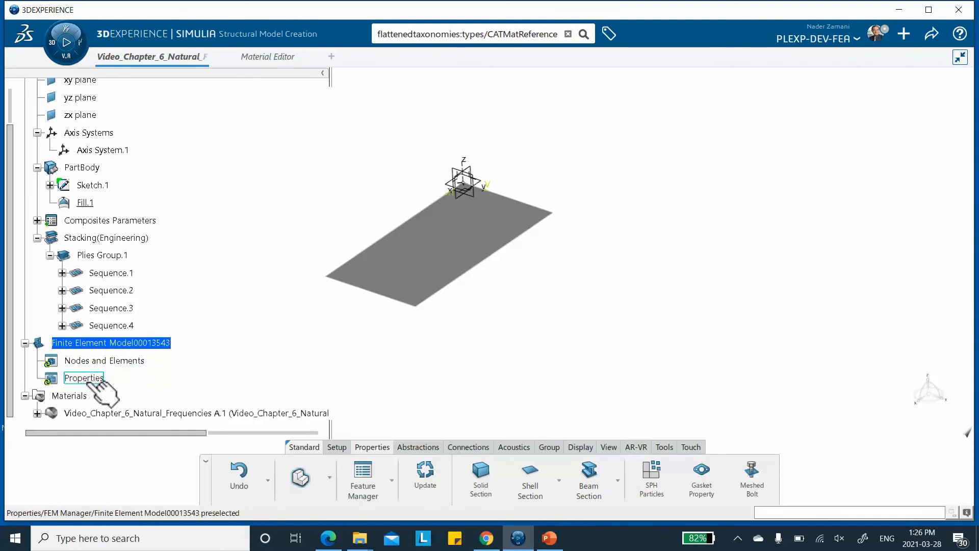
left_click(329, 478)
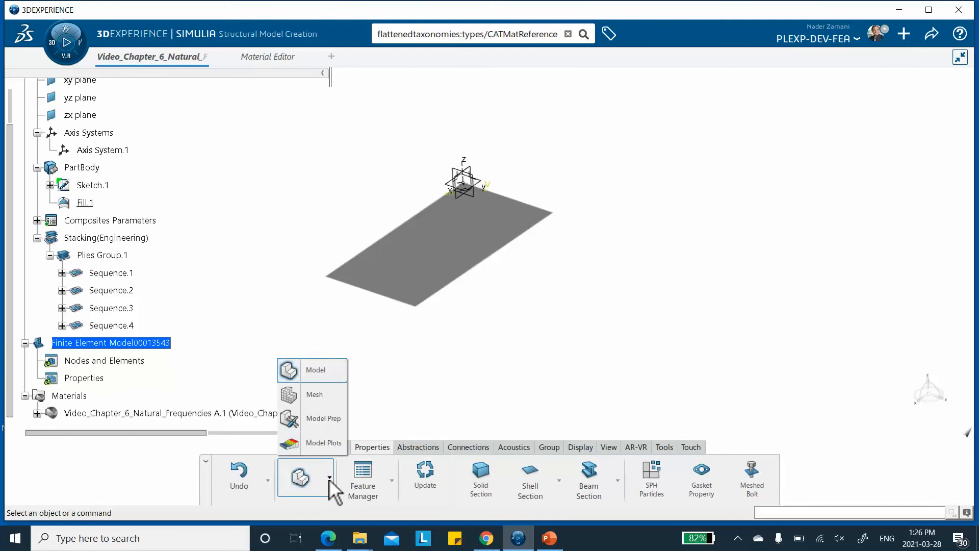
left_click(327, 392)
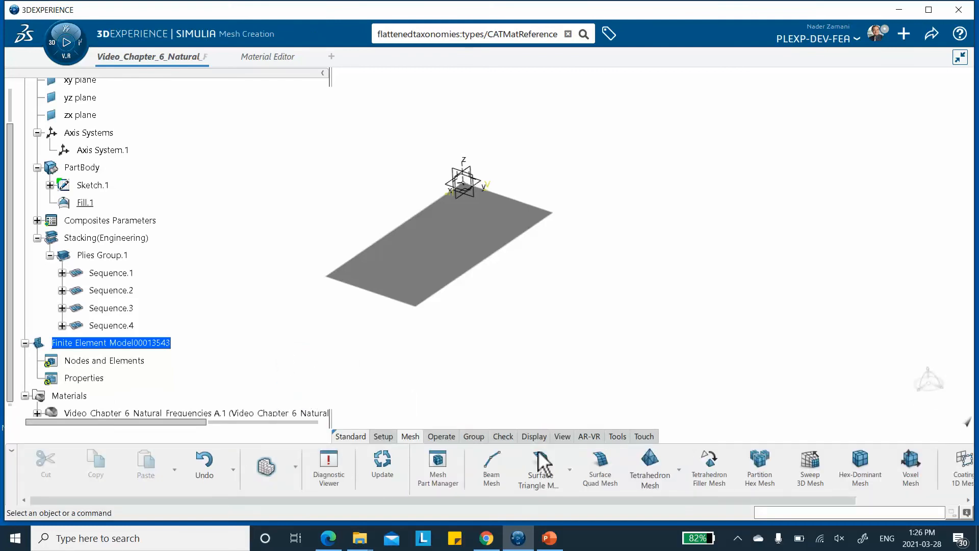
left_click(602, 471)
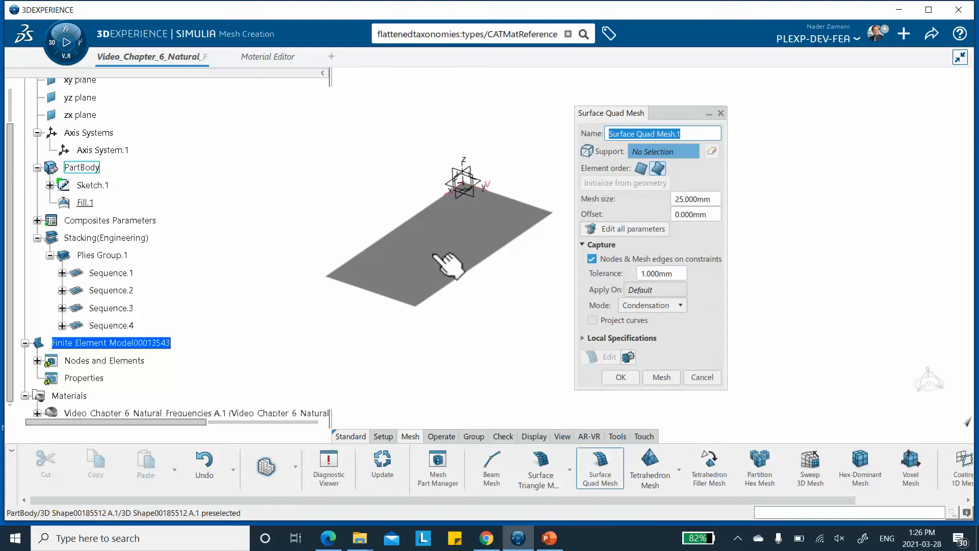
left_click(451, 267)
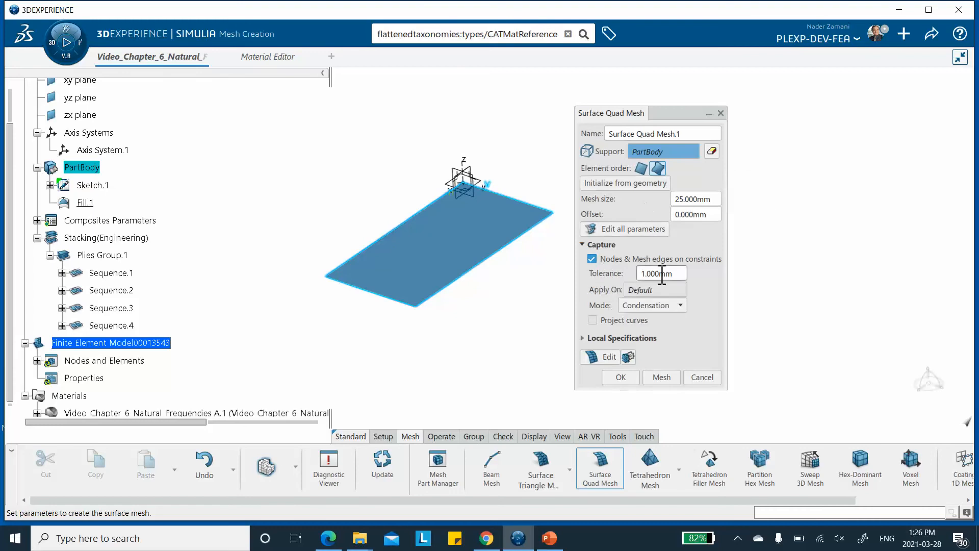
left_click(660, 378)
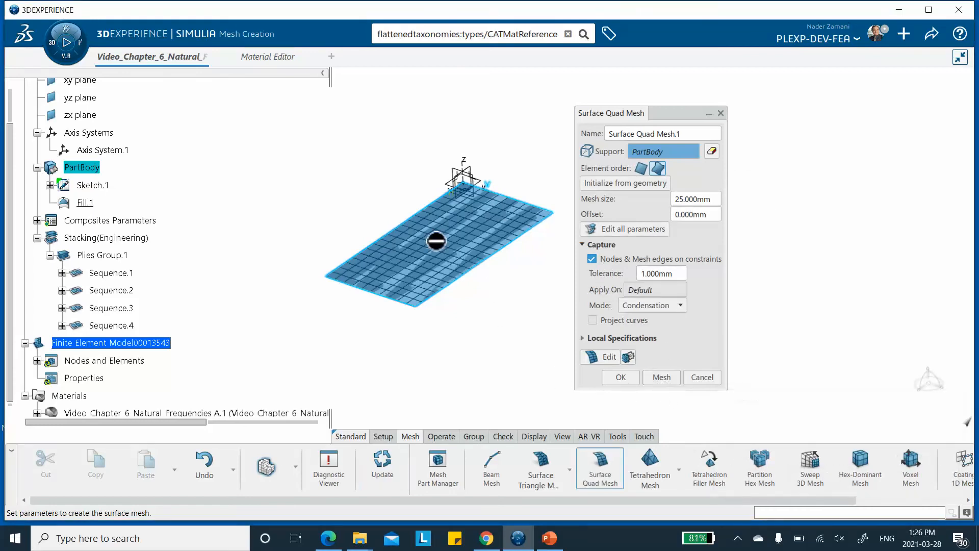
left_click(620, 378)
middle_click_drag(516, 319, 552, 281)
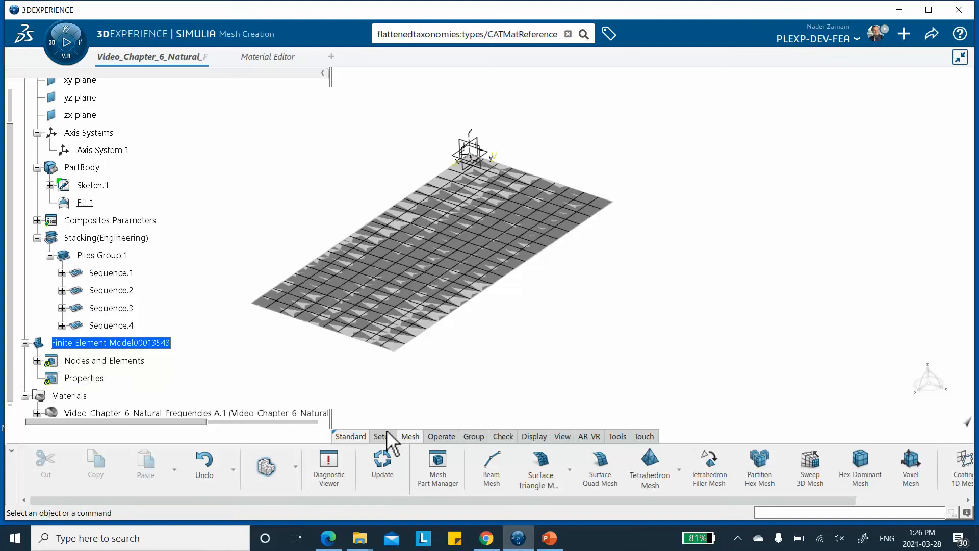
- Start a Composite Shell Section in the structural model with Fill.1 as support and Plies Group.1 as its composites ply selection
left_click(296, 465)
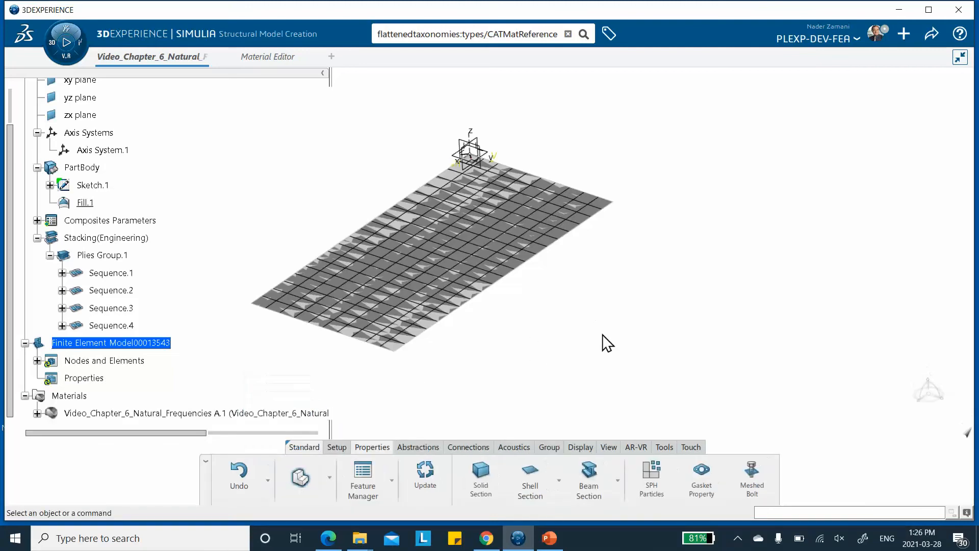
left_click(559, 487)
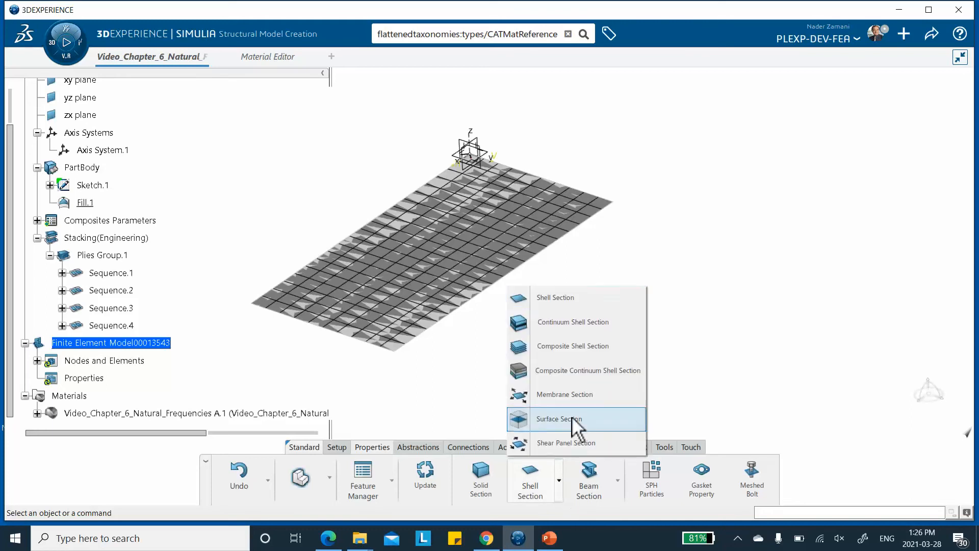
left_click(572, 346)
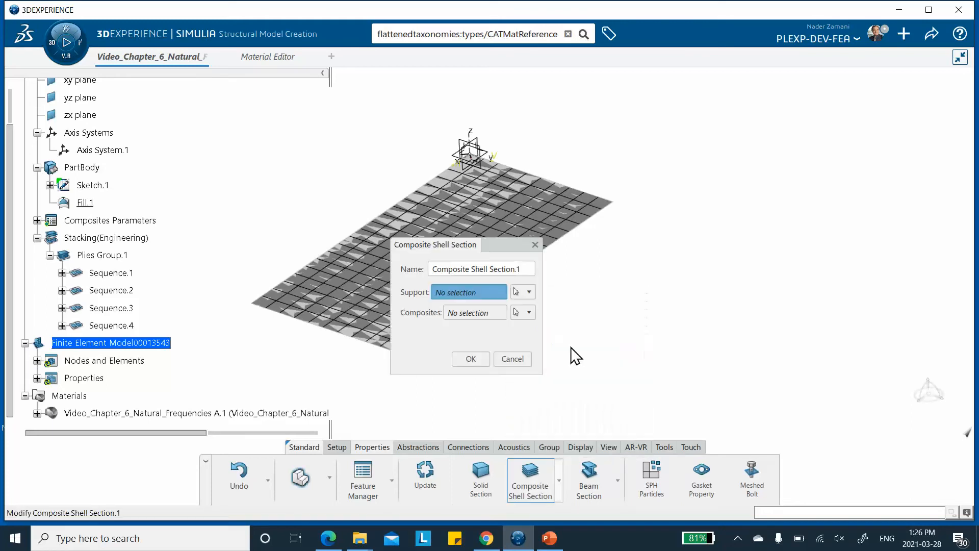
left_click(88, 203)
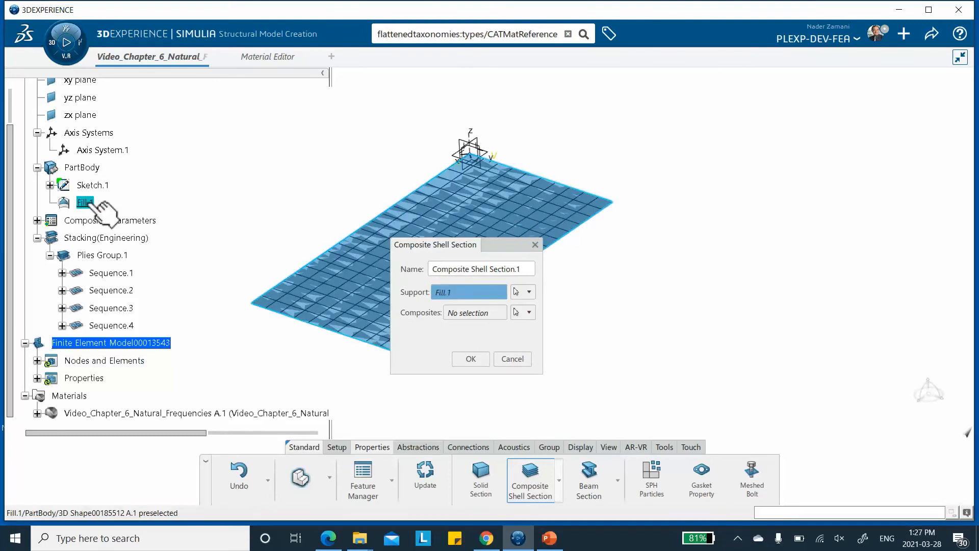
left_click(529, 312)
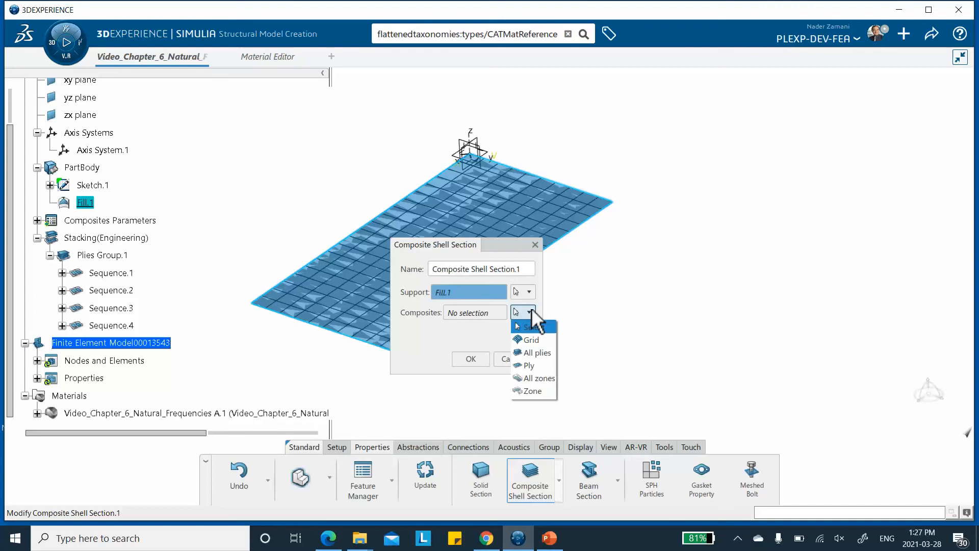
left_click(527, 365)
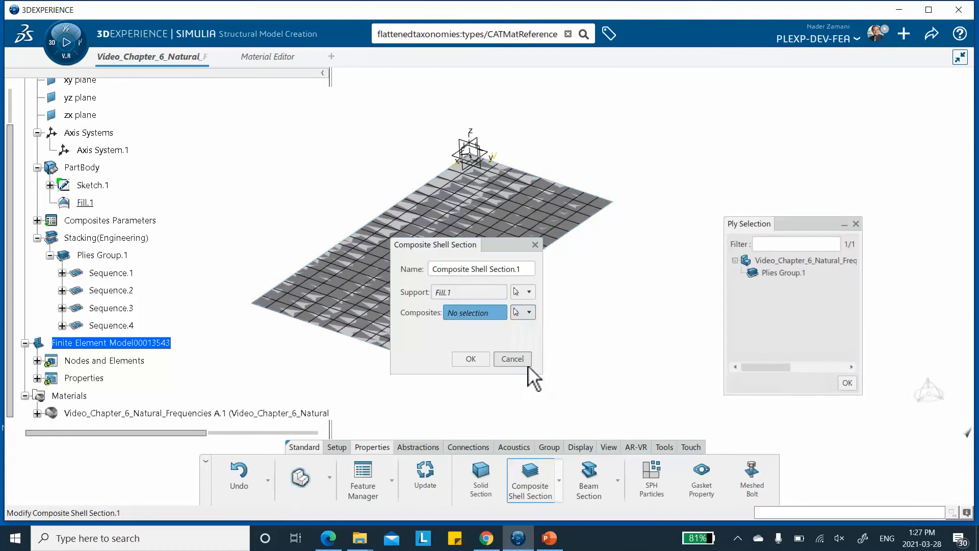
left_click(794, 272)
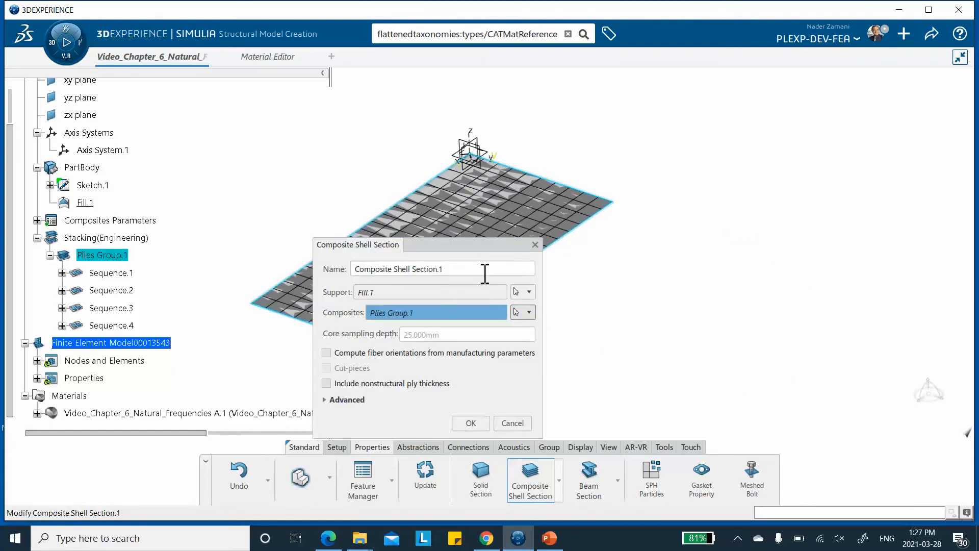
left_click_drag(457, 248, 656, 123)
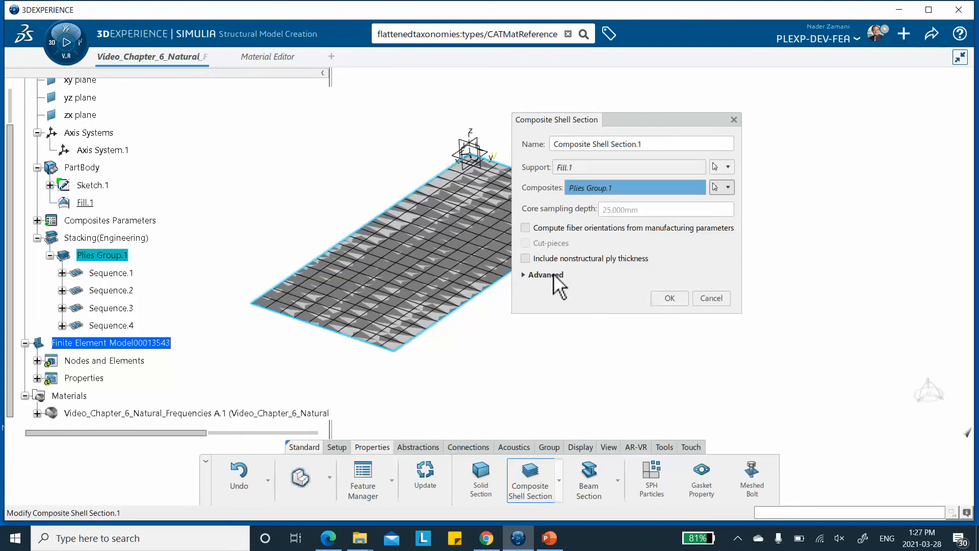
- Set the composite shell section's offset definition to None, check the reference surface on the PowerPoint slide, and accept the section
left_click(524, 275)
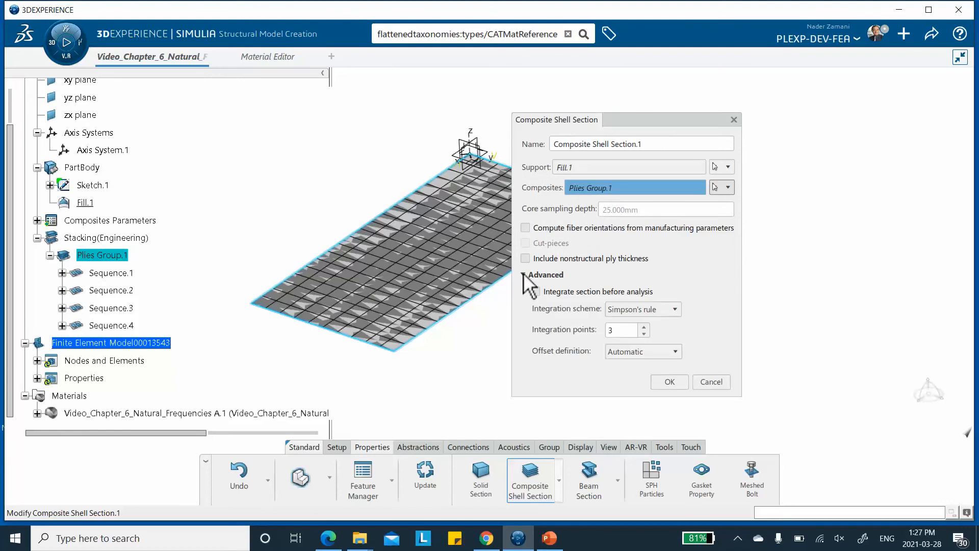
left_click(654, 353)
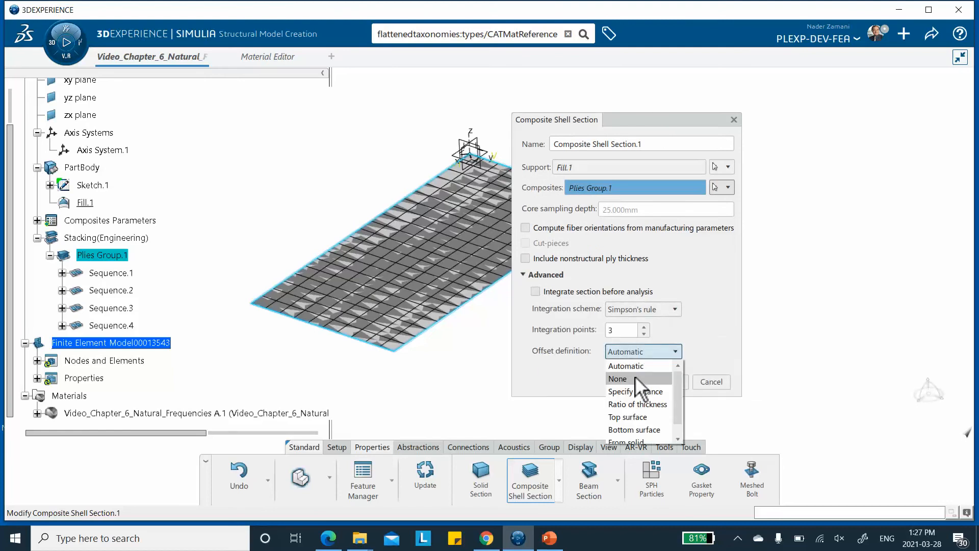
left_click(618, 379)
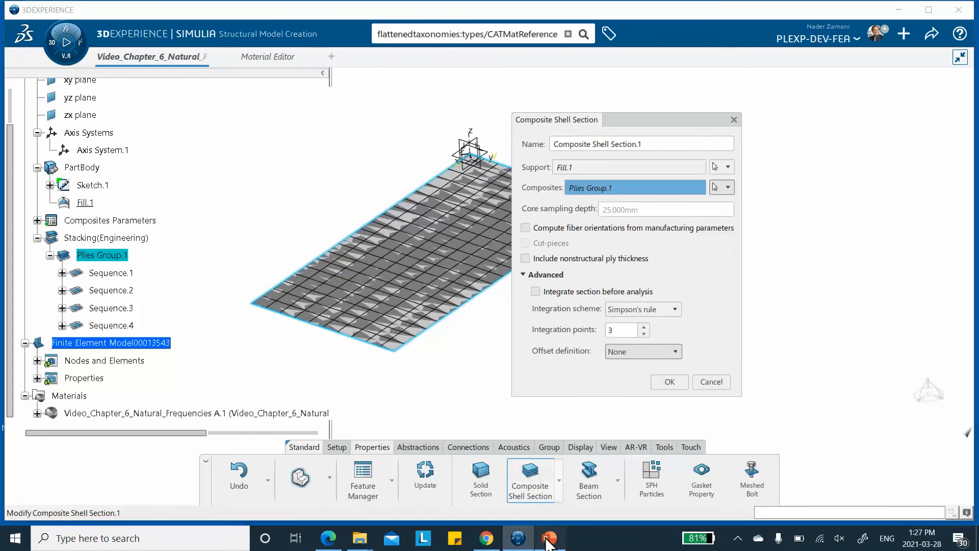
left_click(549, 538)
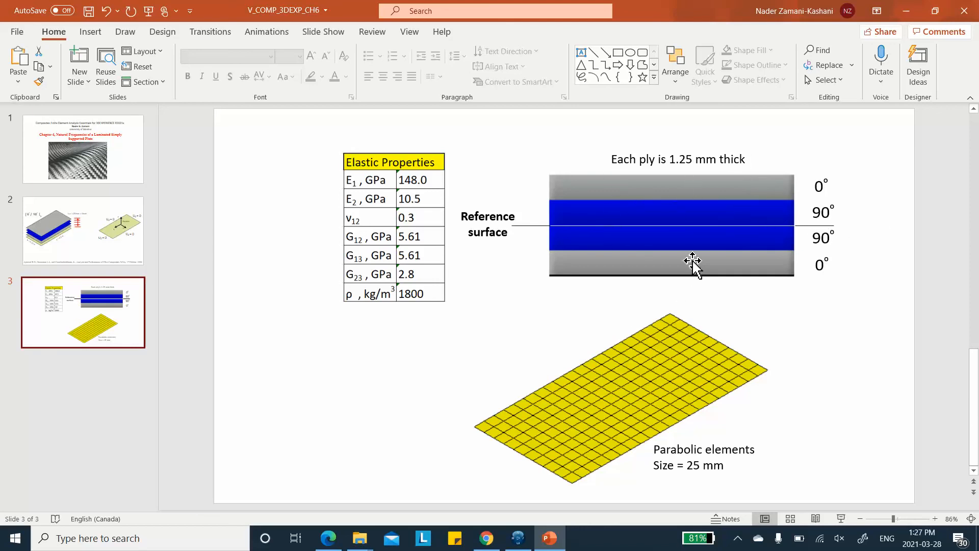
left_click(518, 539)
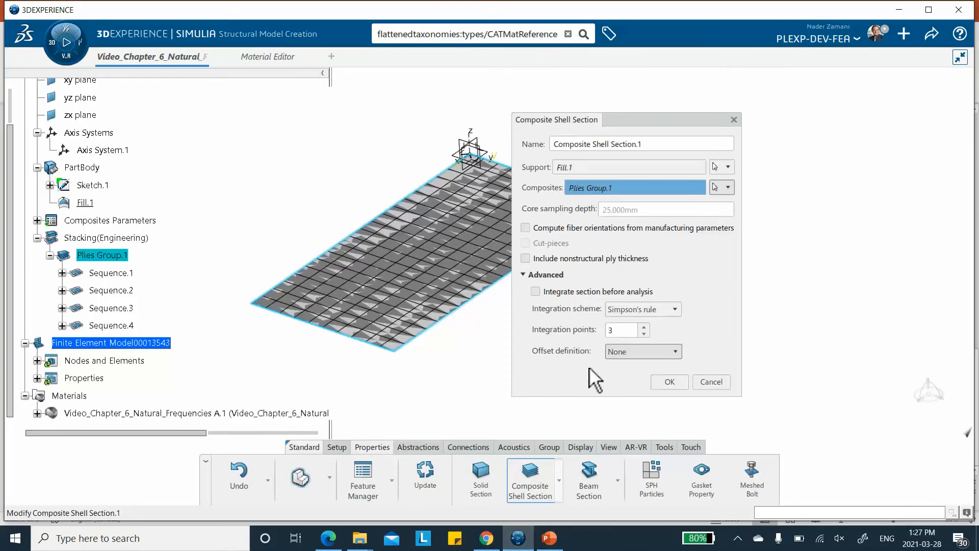
left_click(670, 382)
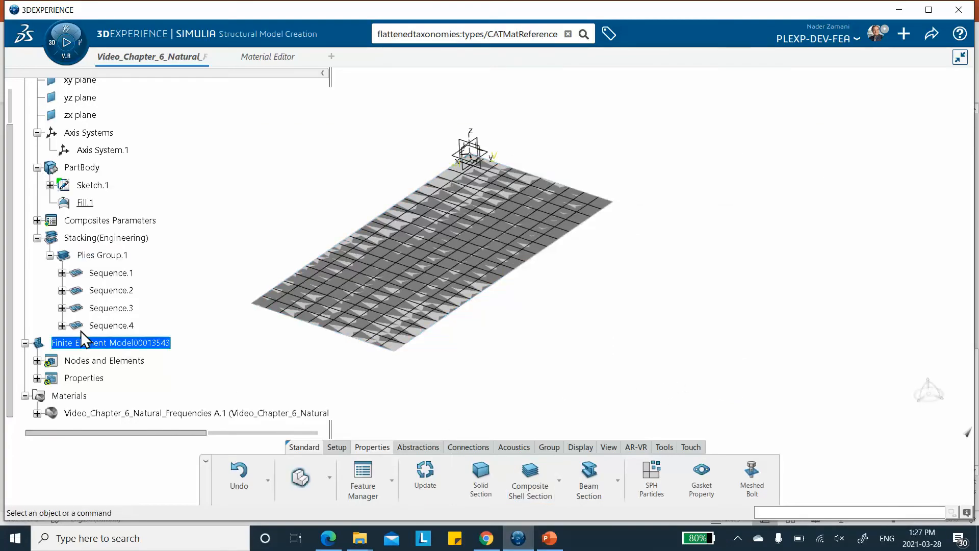
- Save the finite element model with its mesh and composite shell section
left_click(930, 34)
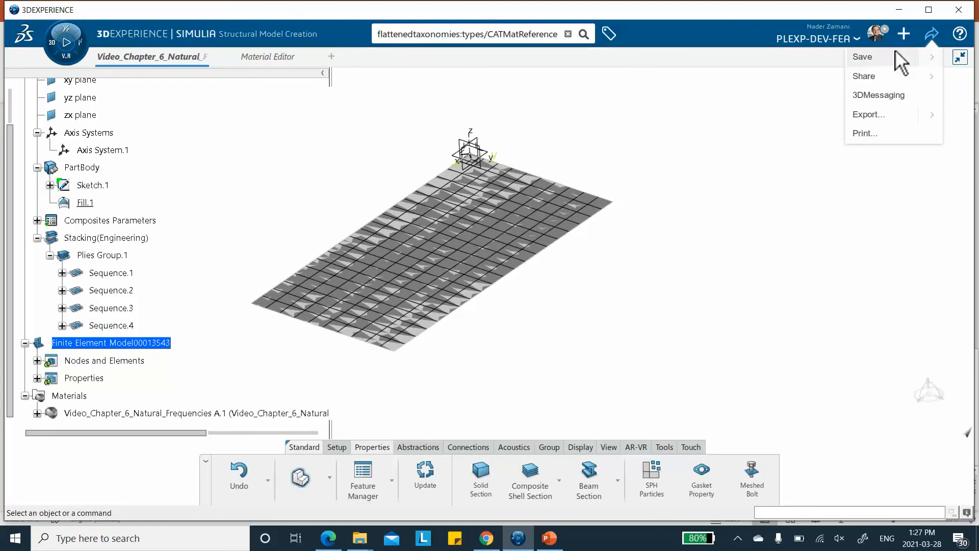
left_click(869, 56)
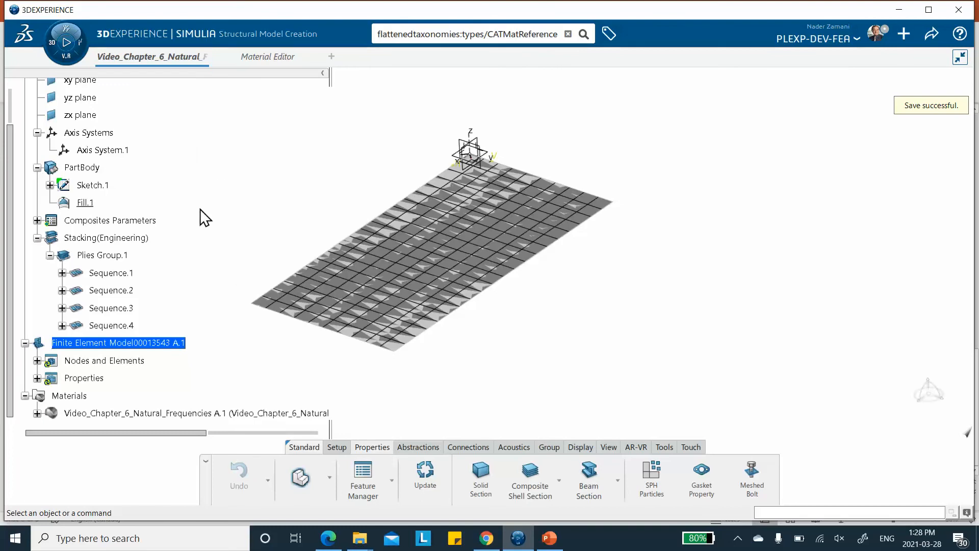
- Hide Sketch.1, Stacking(Engineering) and Composites Parameters, and save the model
scroll(200, 208, "up", 2)
scroll(200, 206, "down", 2)
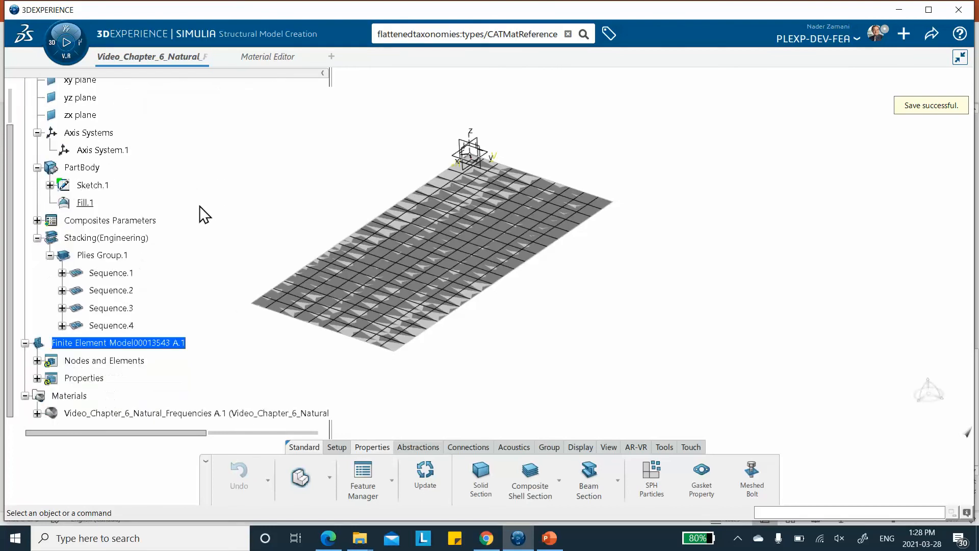
right_click(97, 187)
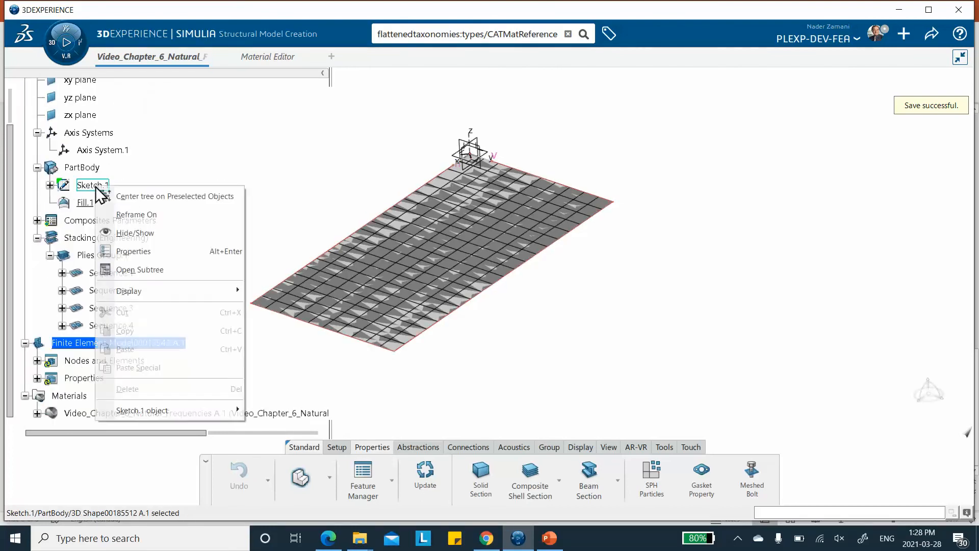
left_click(134, 232)
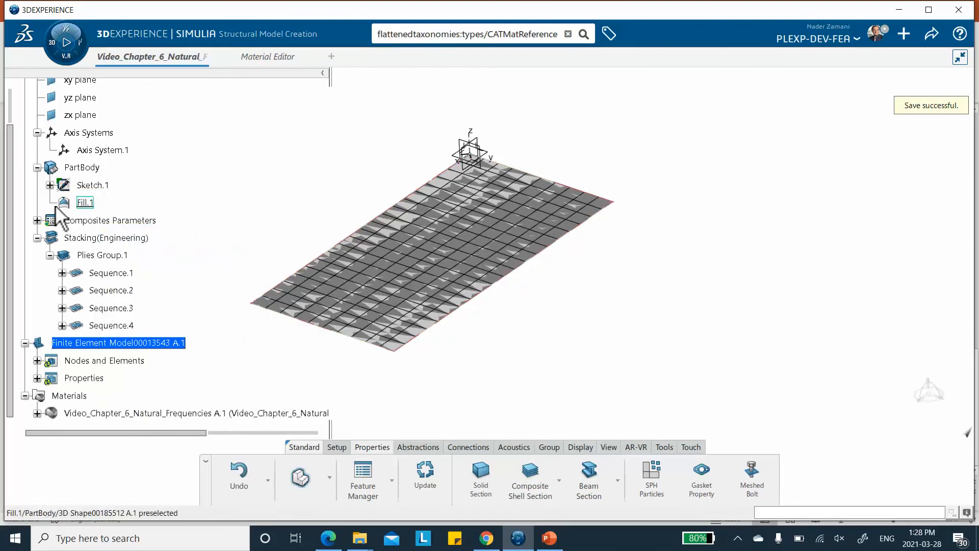
scroll(162, 197, "down", 1)
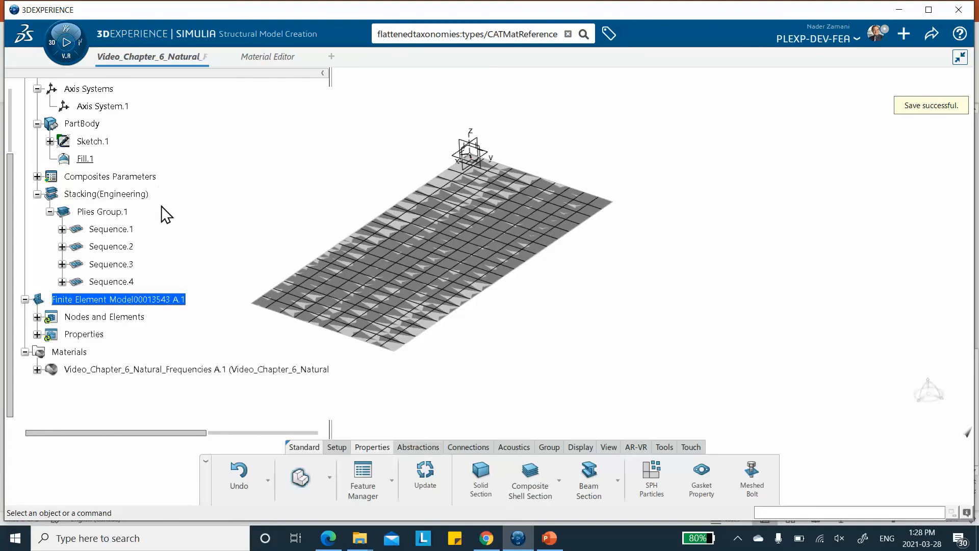
right_click(126, 197)
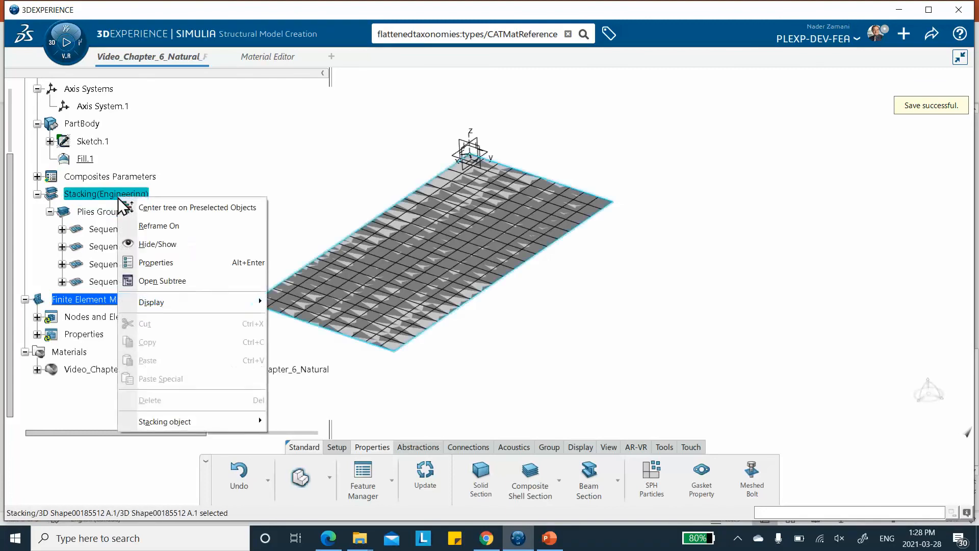
left_click(148, 244)
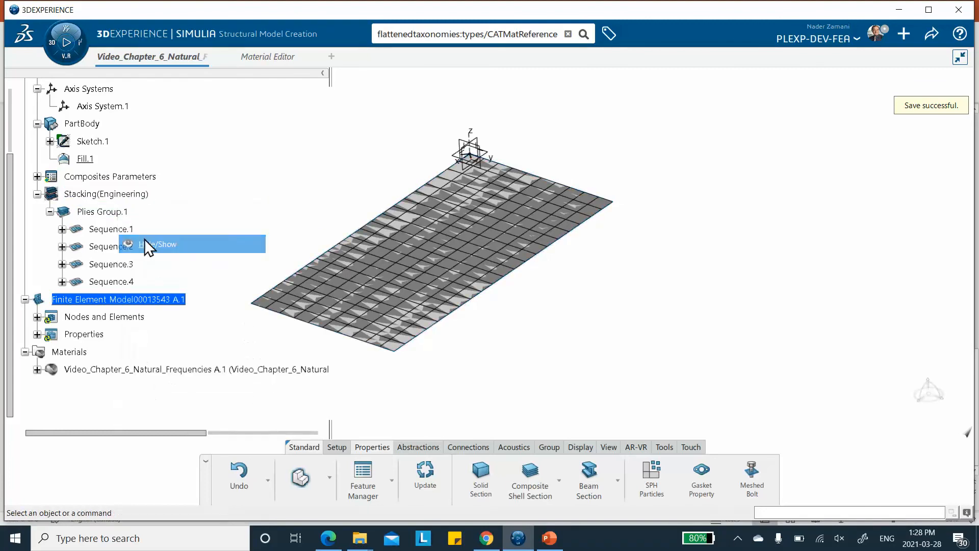
right_click(125, 177)
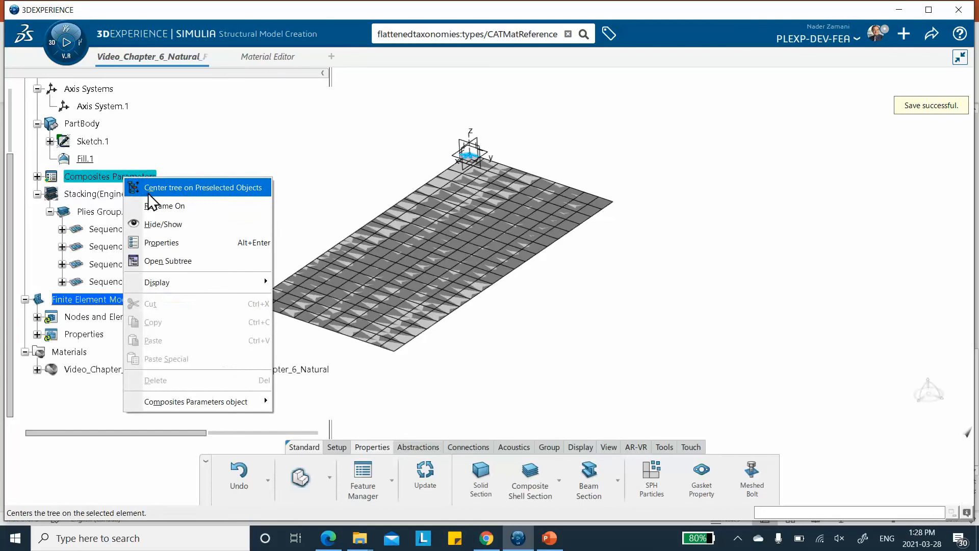
left_click(164, 223)
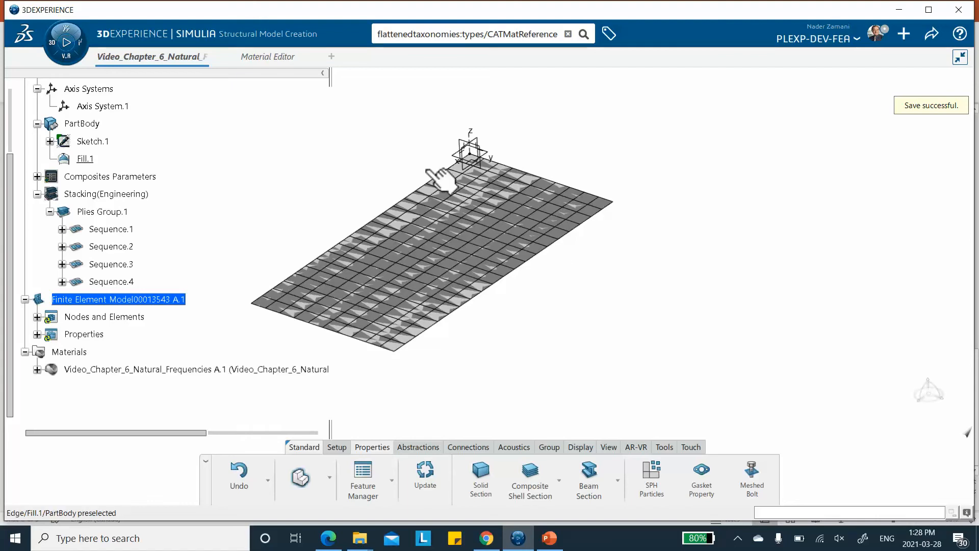
middle_click_drag(202, 235, 246, 212)
key("ctrl+s")
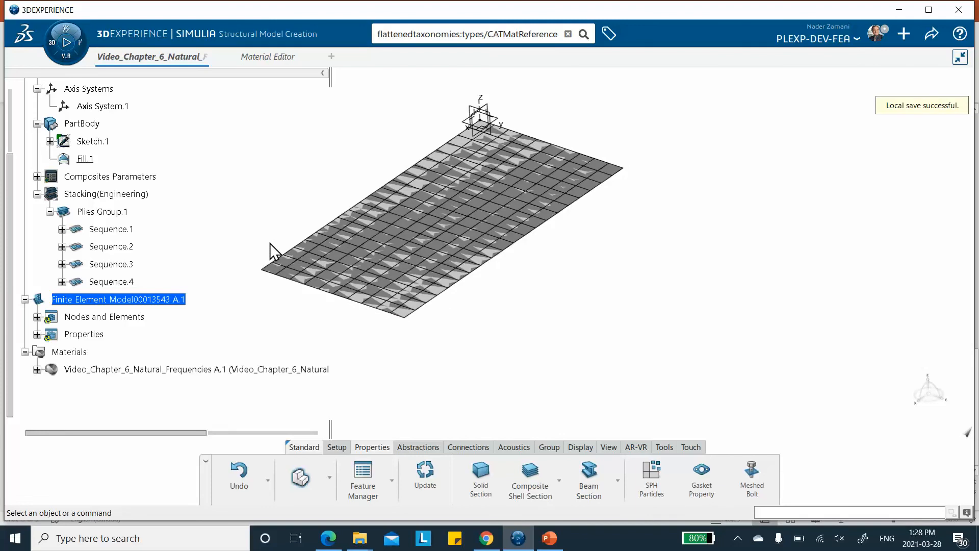
- Switch to Structural Scenario Creation and initialize a physics simulation with a Structural analysis case
left_click(47, 47)
scroll(182, 341, "down", 2)
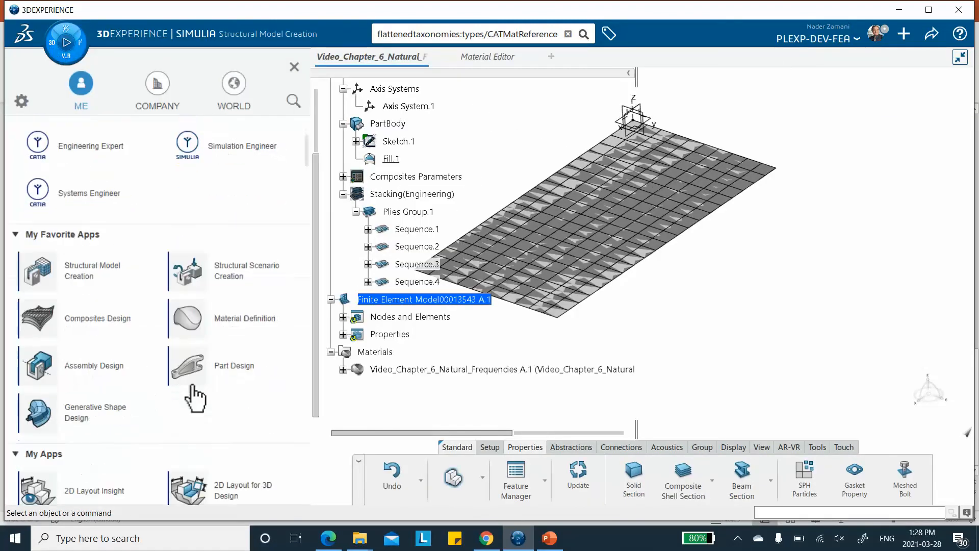
left_click(226, 279)
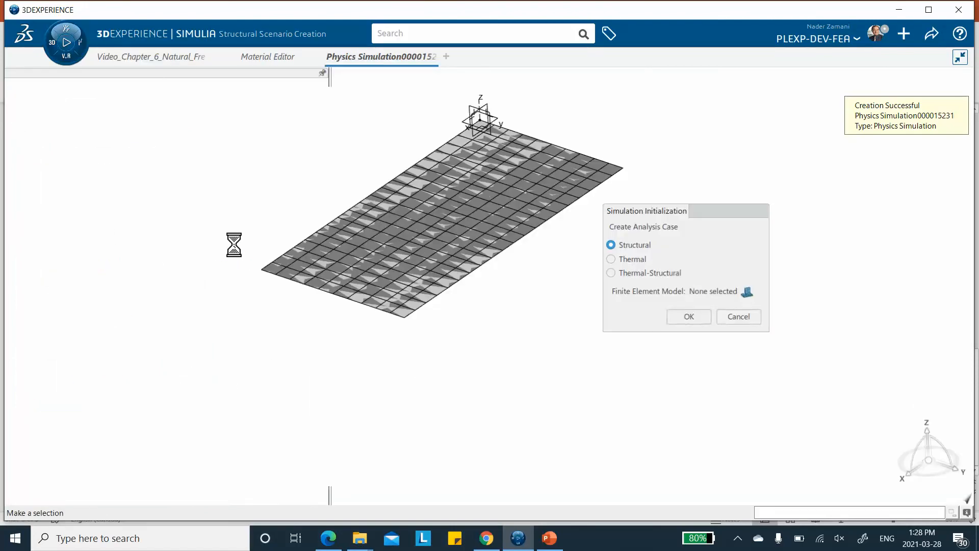
left_click(690, 320)
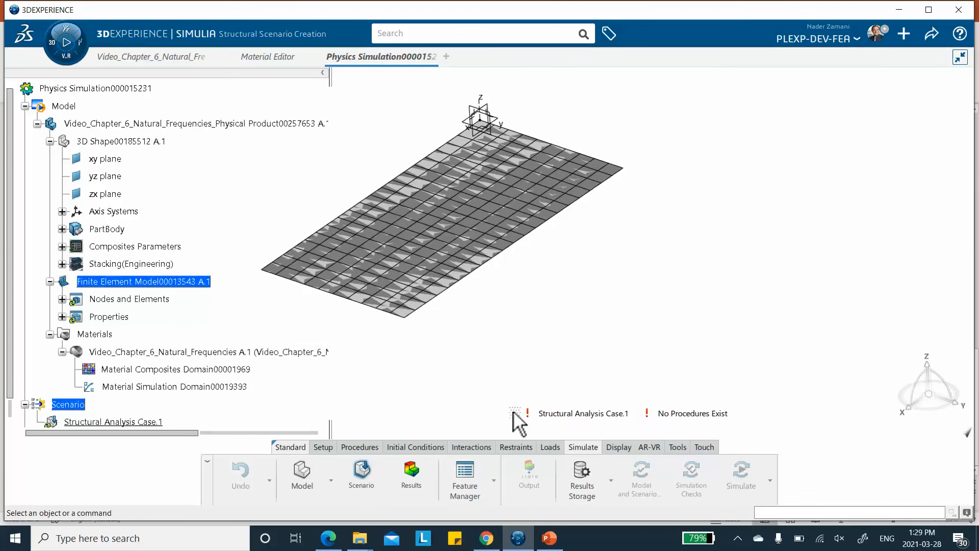
- Assign the existing 3D finite element model to Structural Analysis Case.1
left_click(329, 445)
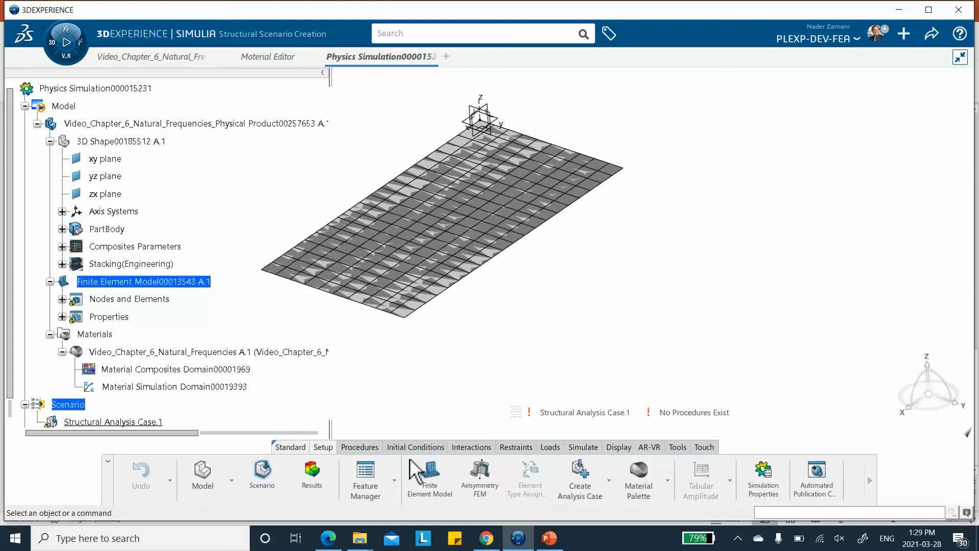
left_click(431, 479)
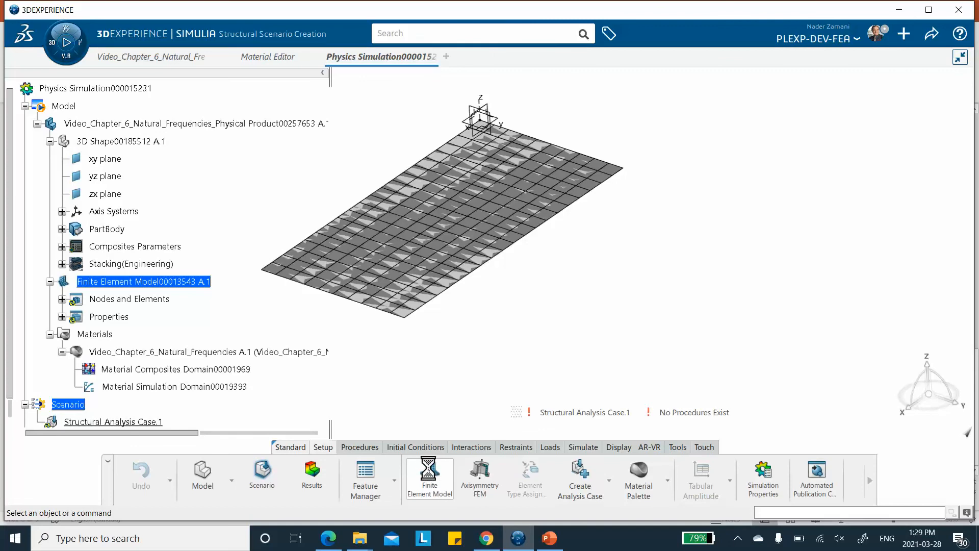
left_click(645, 198)
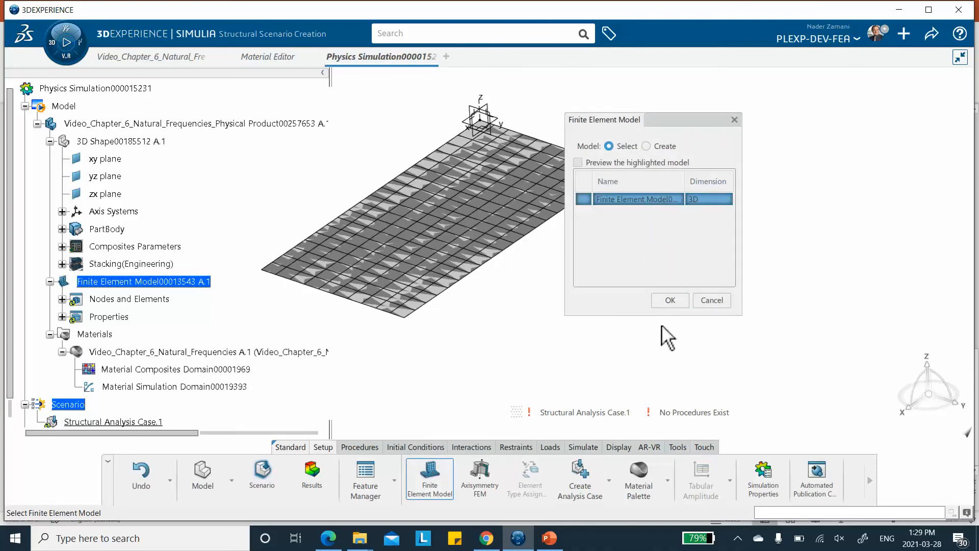
left_click(669, 299)
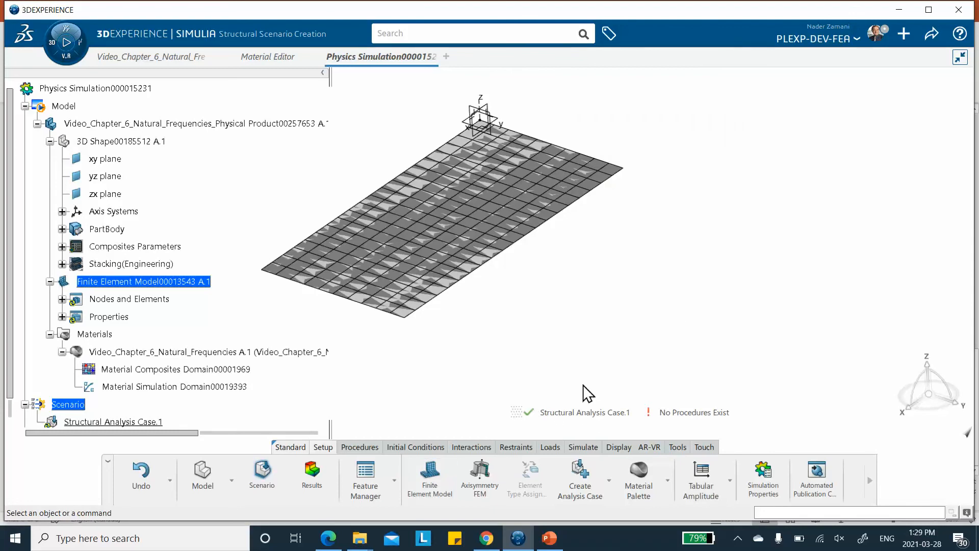
- Add a Frequency Step with the Lanczos solver and 10 modes to the structural analysis case
left_click(362, 446)
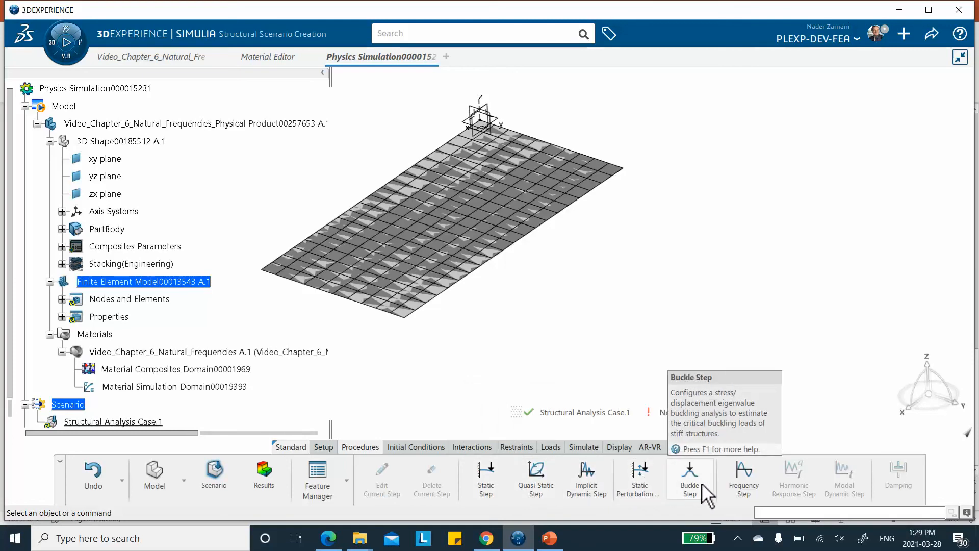
left_click(745, 477)
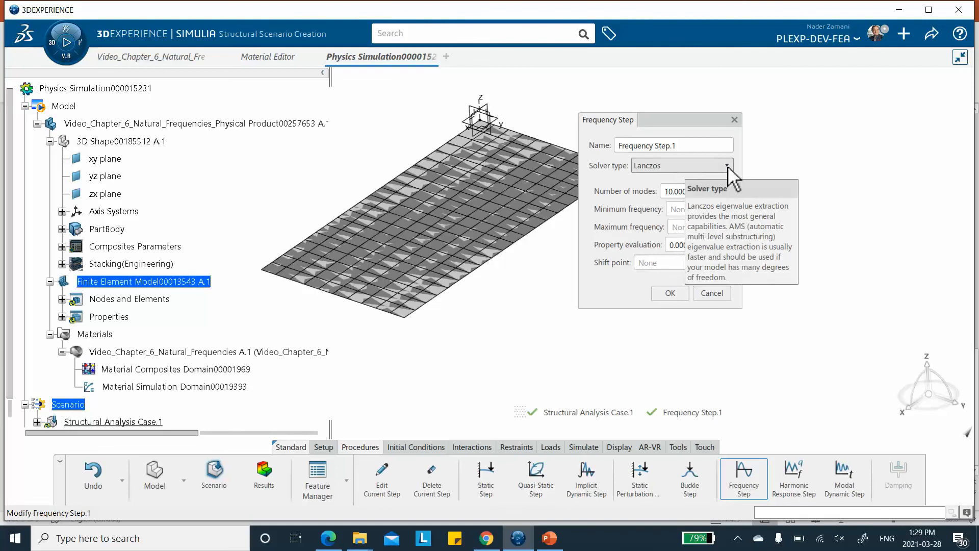
left_click(669, 291)
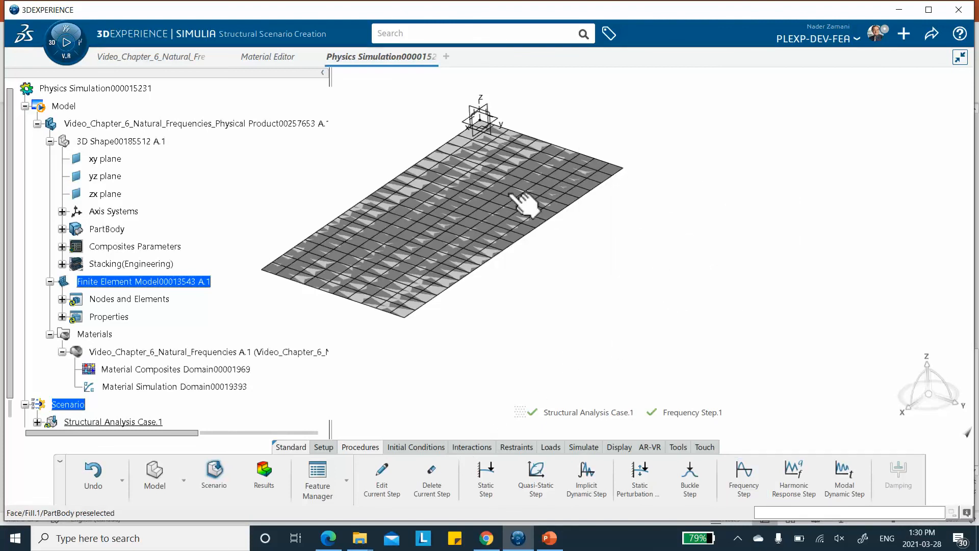
- Hide the FE model's mesh display through Visualization Management
right_click(703, 163)
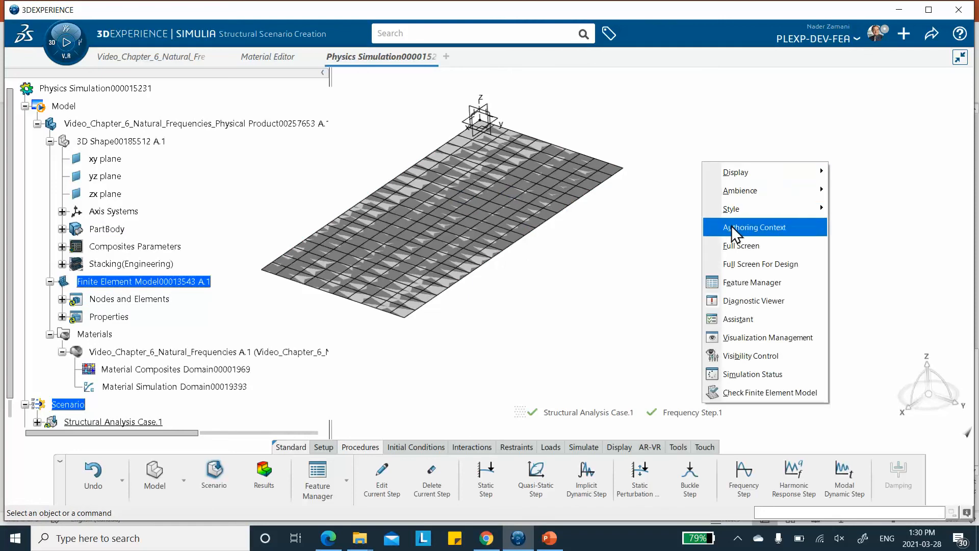
left_click(729, 337)
left_click(917, 152)
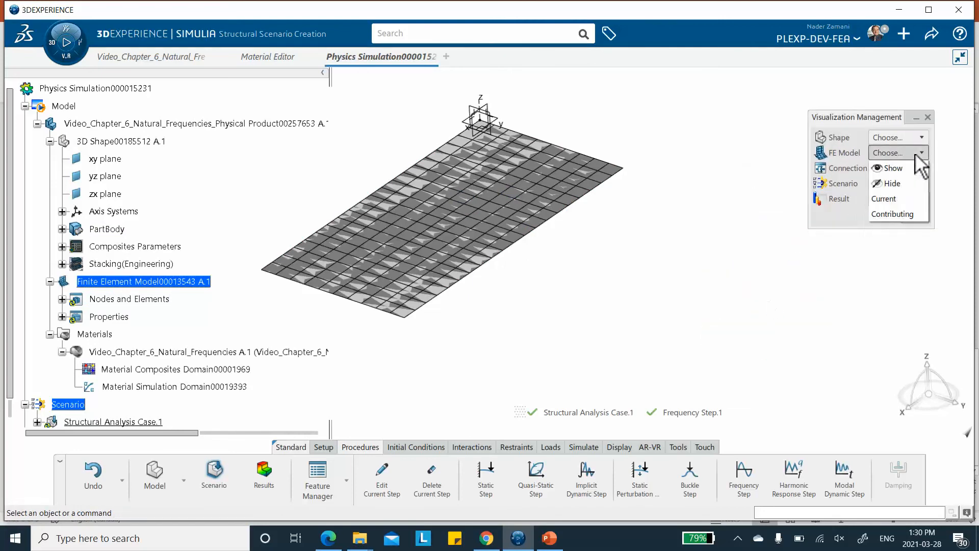
left_click(891, 182)
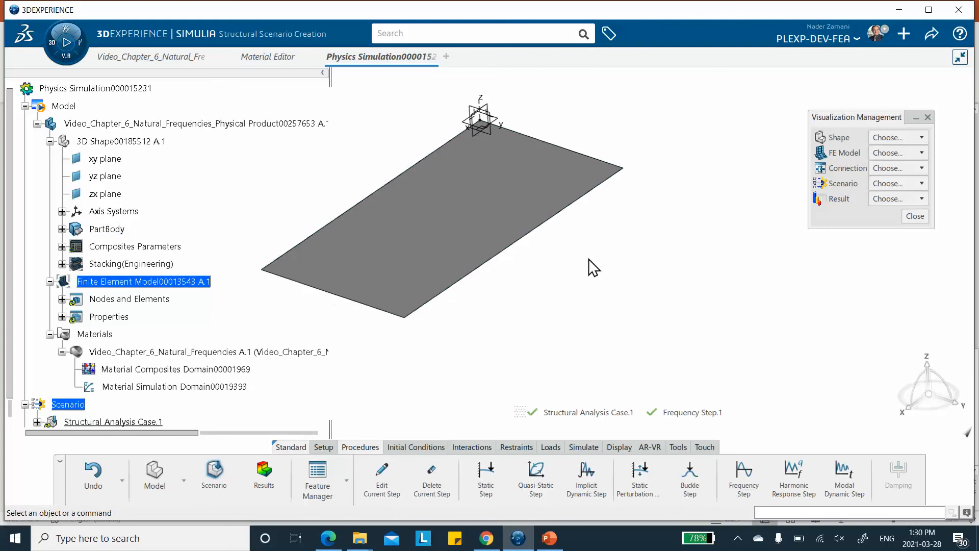
- Apply a fixed displacement to all four edges of the panel, restraining translation in Z
middle_click_drag(573, 335, 636, 330)
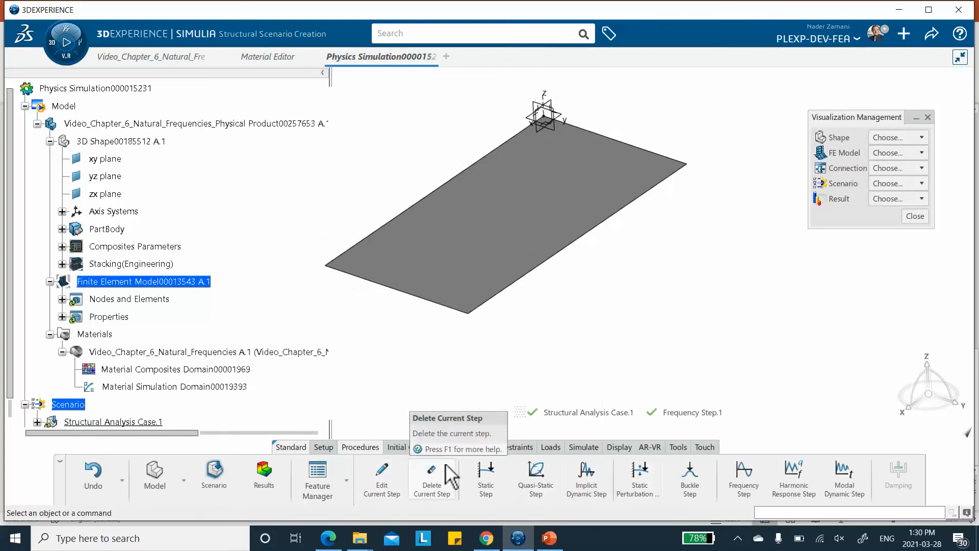
left_click(515, 447)
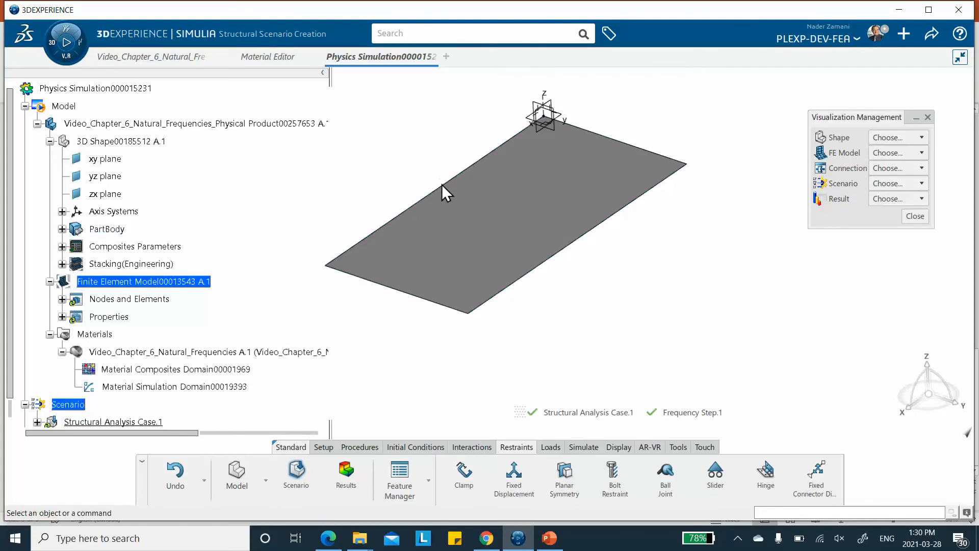
left_click(518, 490)
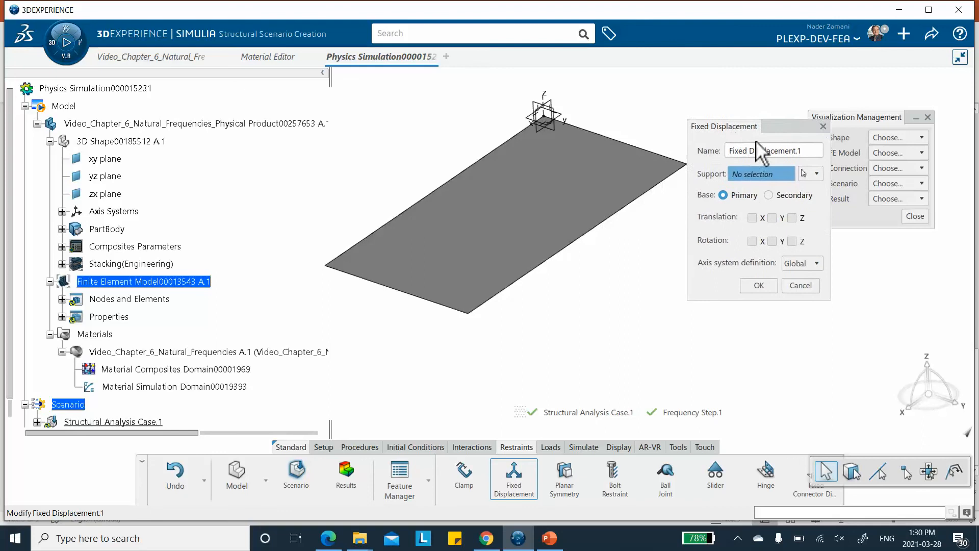
left_click(449, 185)
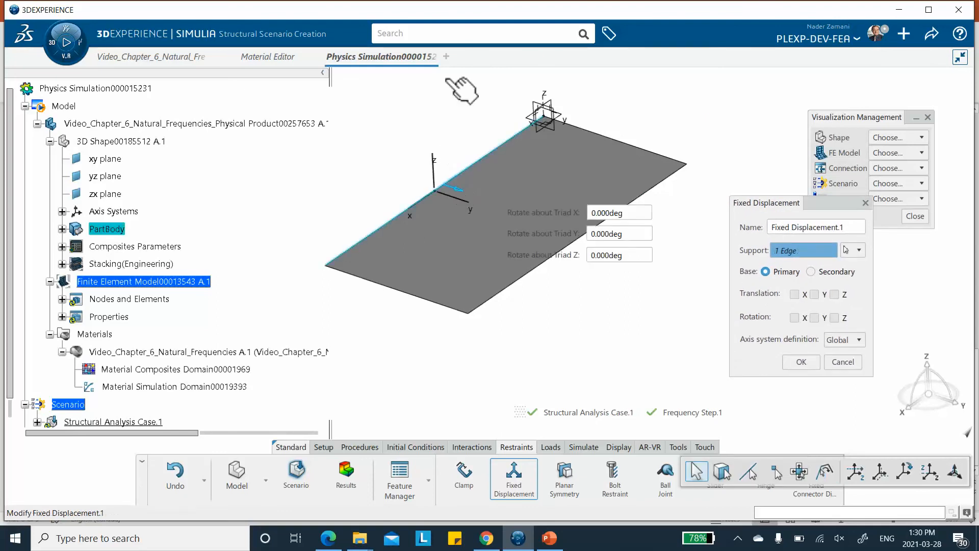
left_click(619, 143)
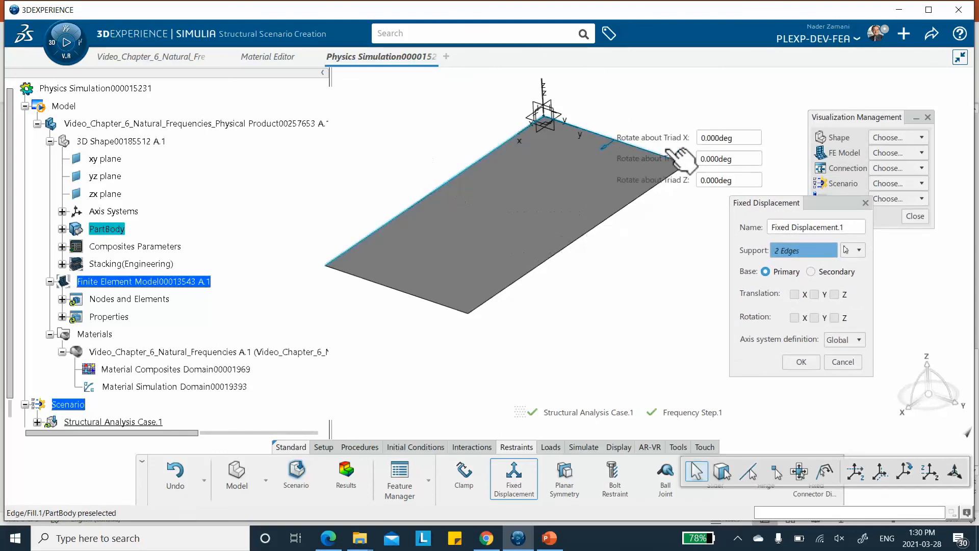
left_click(589, 237)
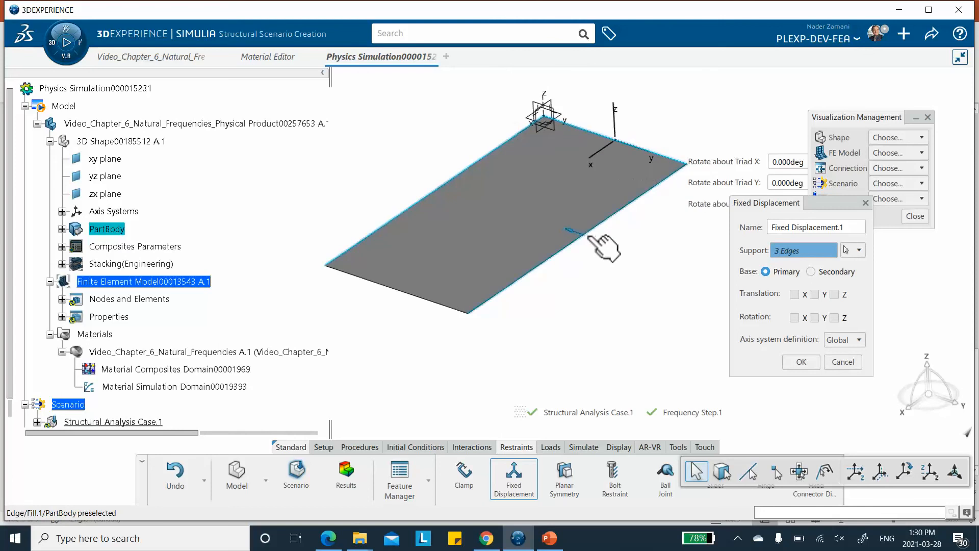
left_click(439, 312)
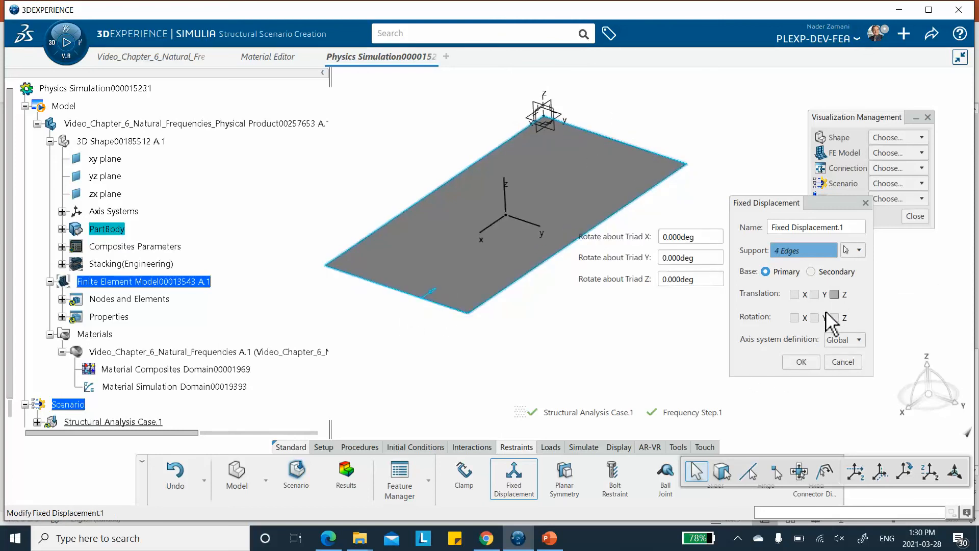
left_click(801, 361)
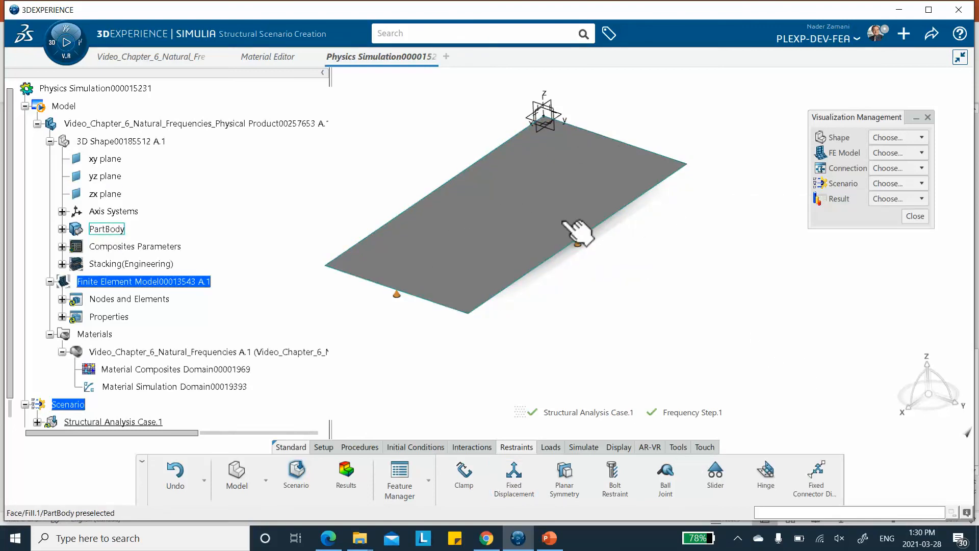
- Apply a fixed displacement restraining X and Y translation at the panel corner reached along the Y-direction edge from the origin
left_click(514, 477)
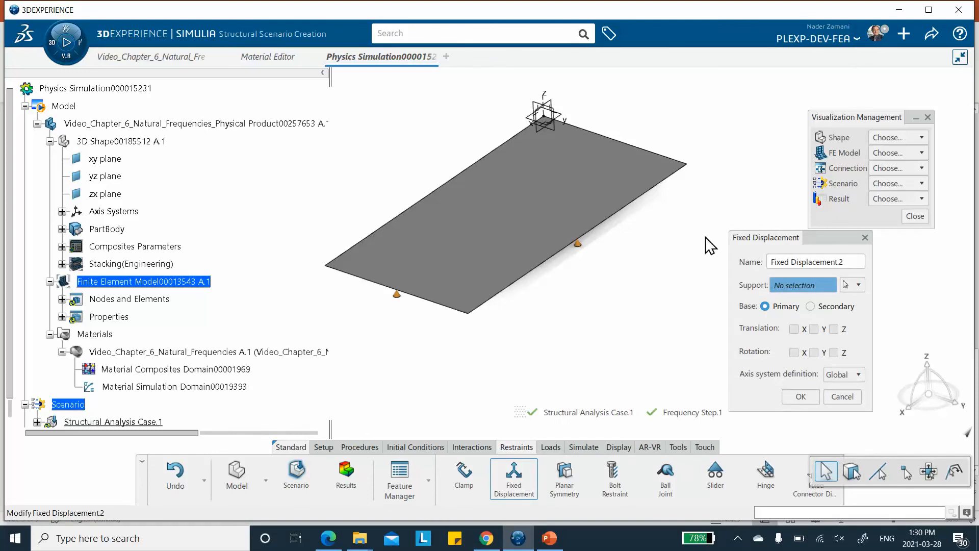
left_click(687, 165)
left_click(813, 328)
left_click(794, 329)
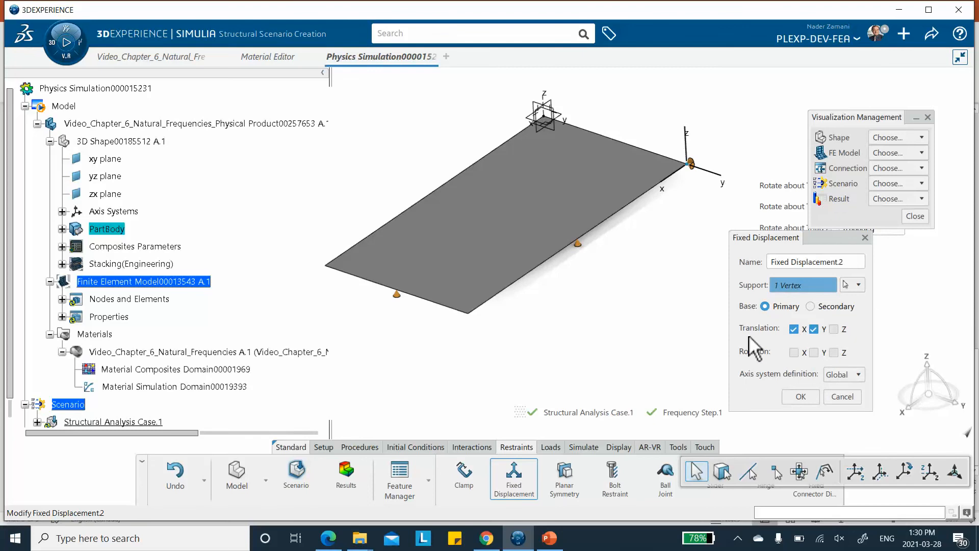
left_click(802, 397)
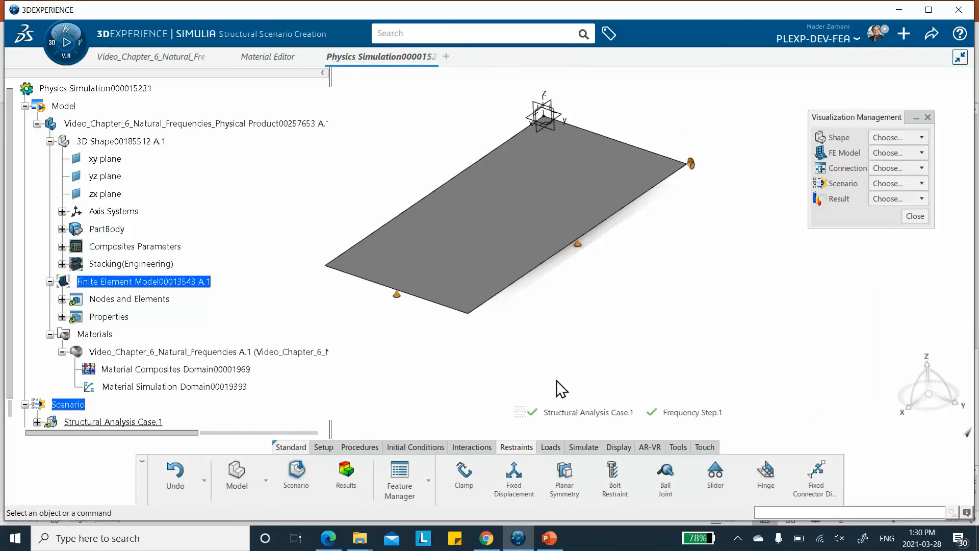
- Apply a fixed displacement restraining Y translation at the panel corner diagonally opposite the origin
left_click(515, 474)
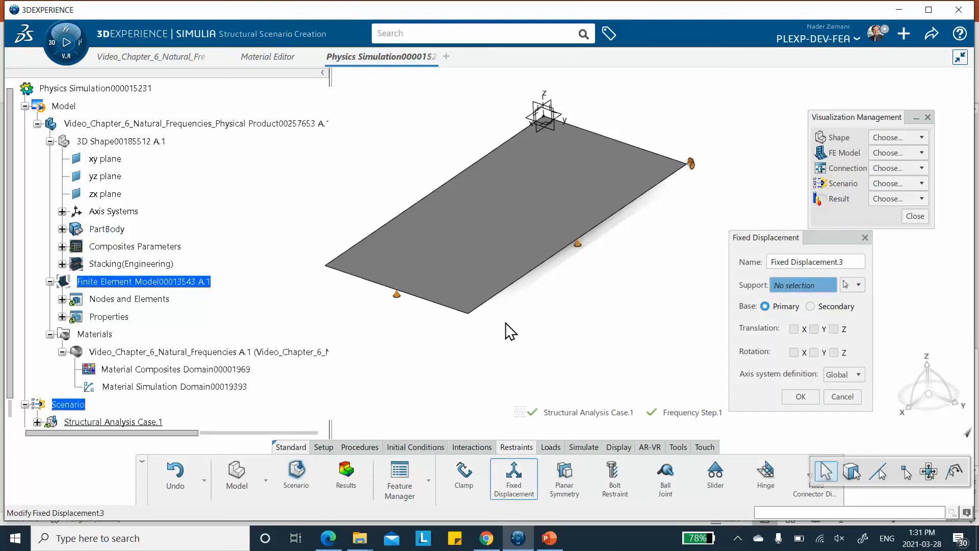
left_click(469, 312)
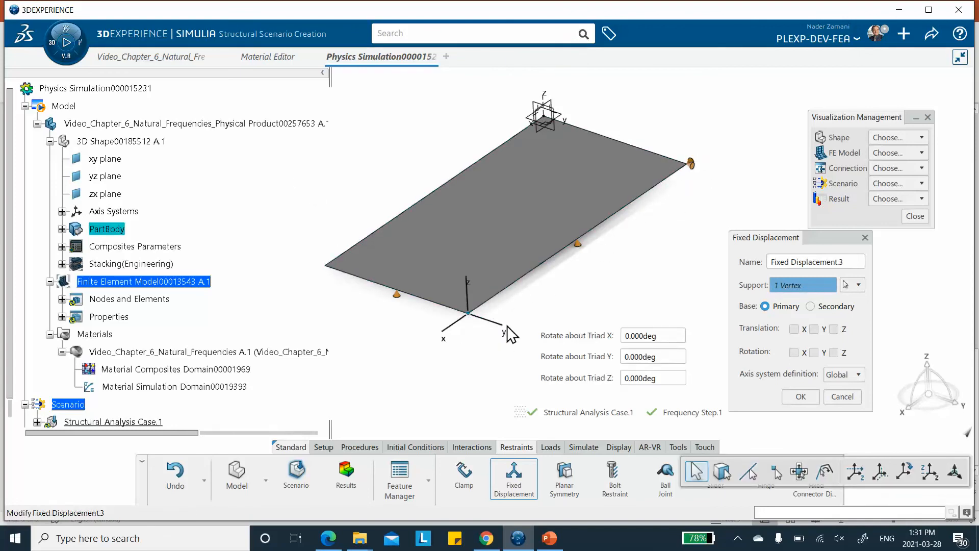
left_click(822, 329)
left_click(801, 397)
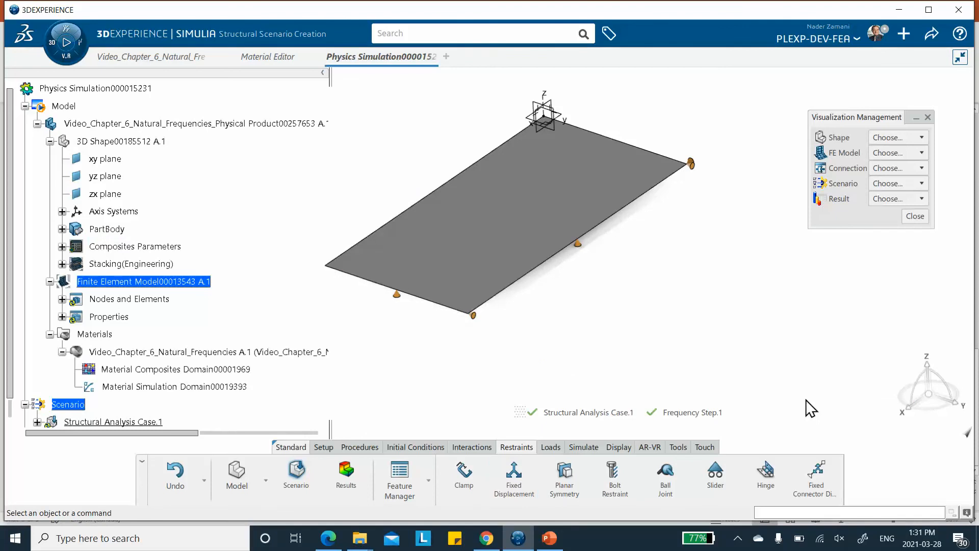
- Save the physics simulation with its completed restraints
middle_click_drag(715, 310, 672, 320)
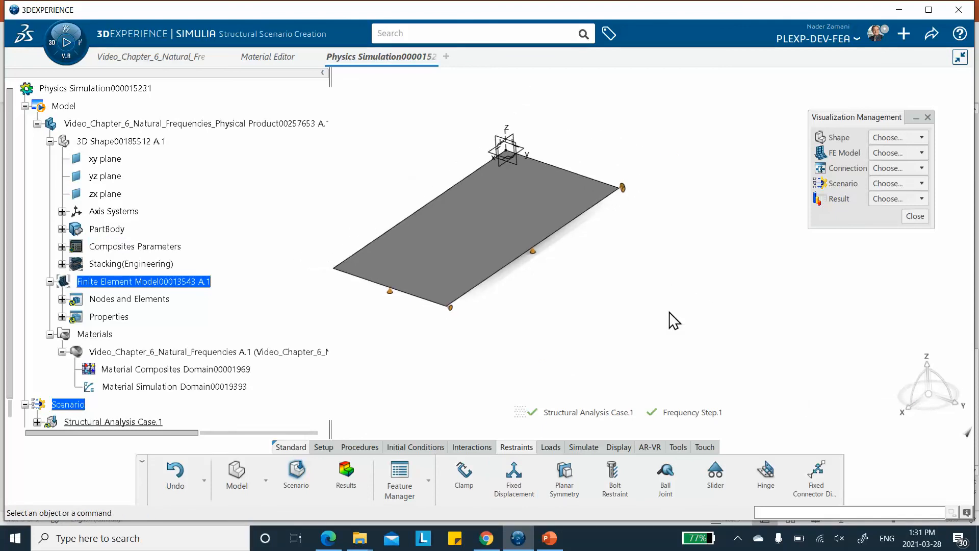
left_click(927, 37)
left_click(864, 57)
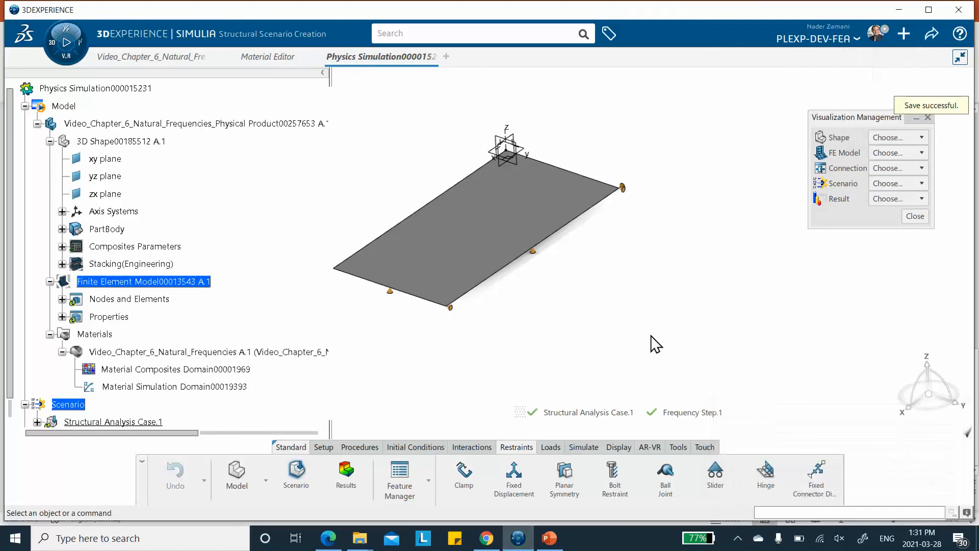
- Run the model and scenario checks on the structural analysis case and dismiss their status
left_click(587, 445)
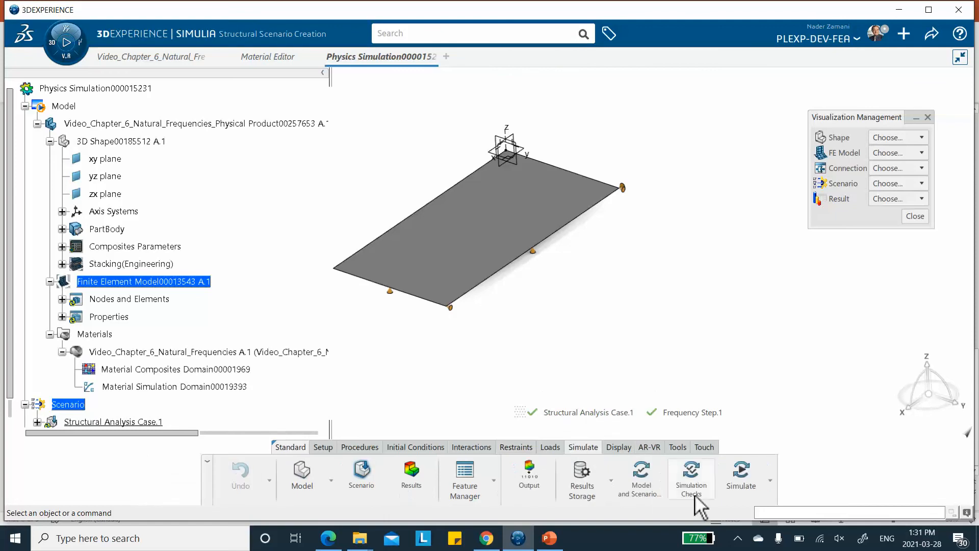
left_click(637, 482)
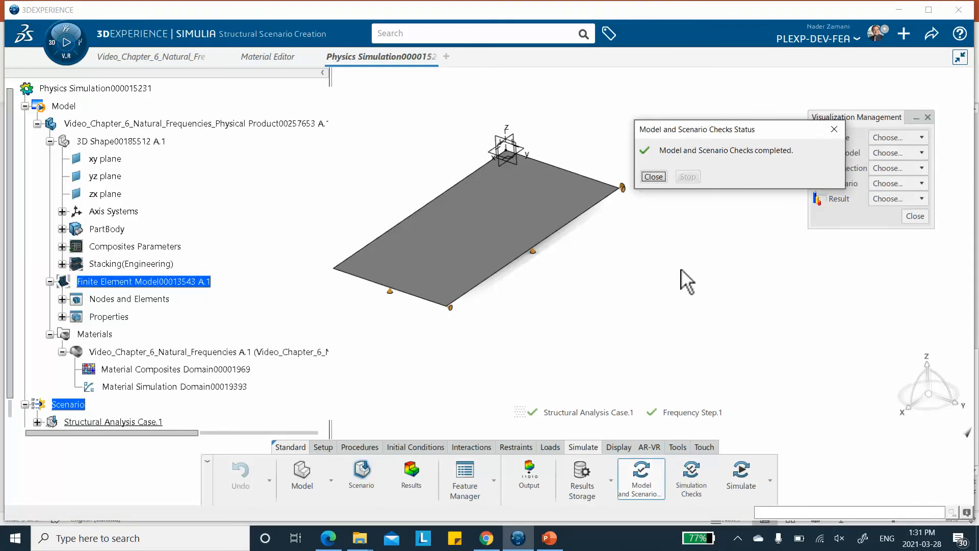
left_click(653, 176)
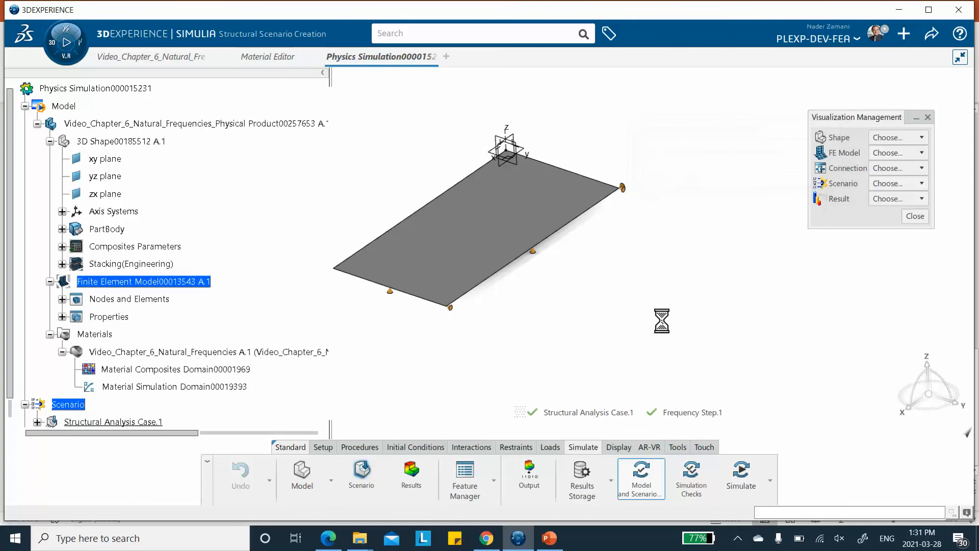
- Run the simulation checks as local interactive on 4 cores and dismiss their status report
left_click(689, 477)
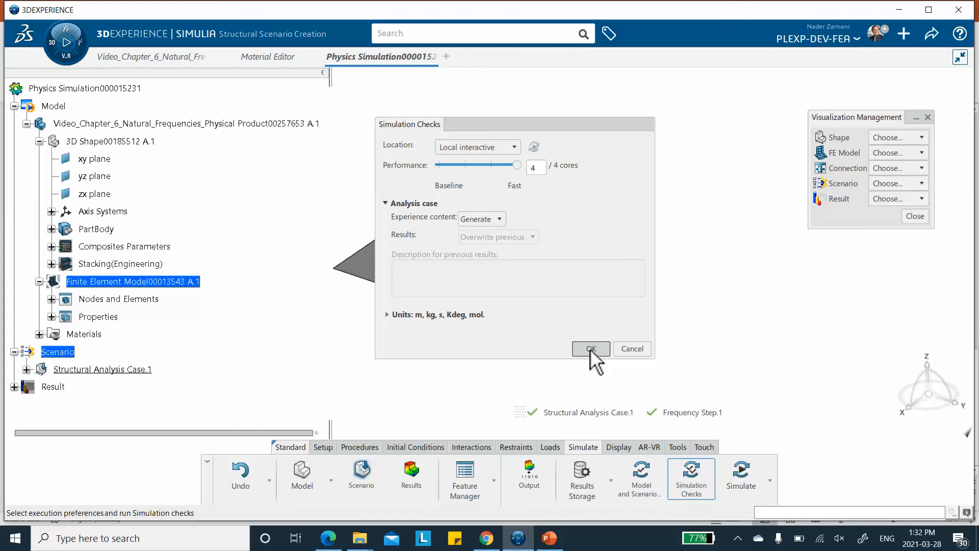
key("Return")
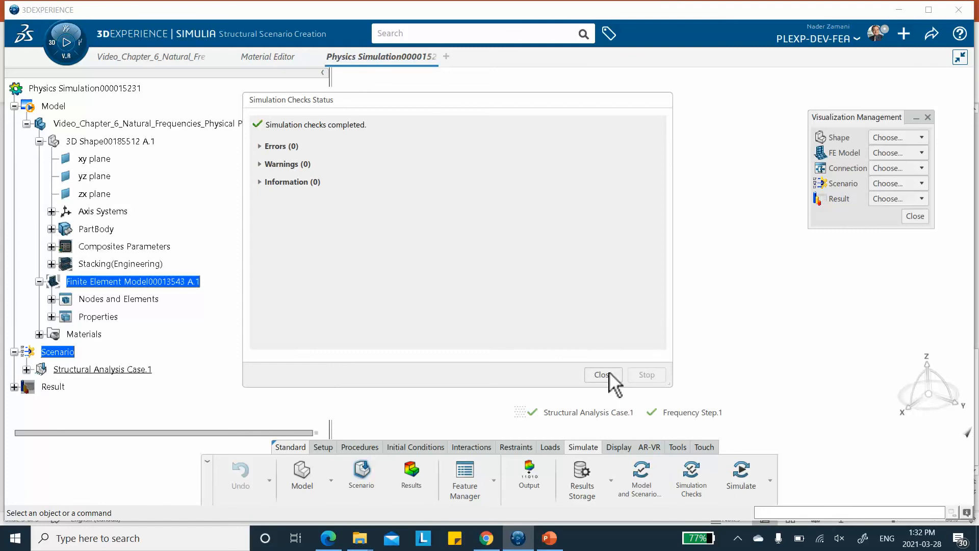
left_click(603, 375)
- Run the simulation as local interactive on 4 cores, overwriting previous results, and dismiss the completed run's status
left_click(742, 476)
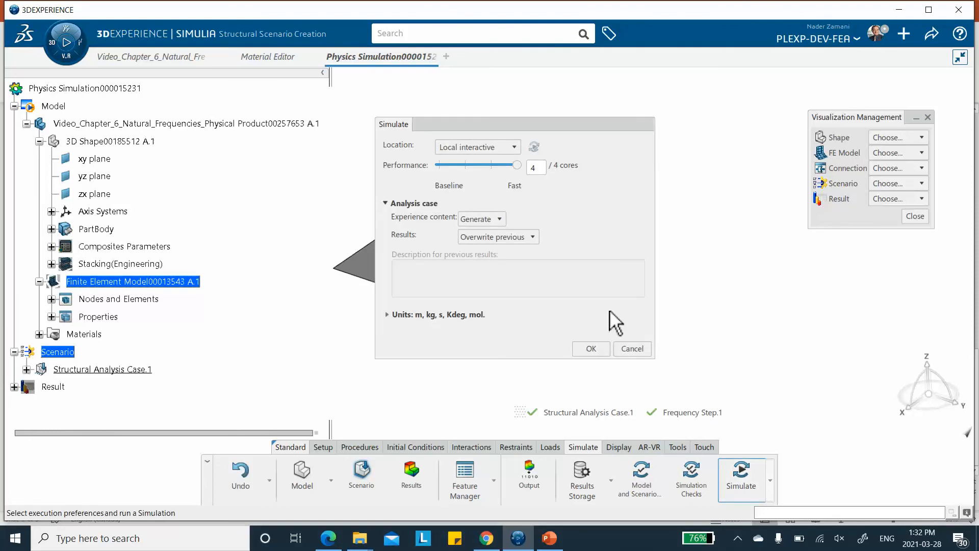
left_click(591, 349)
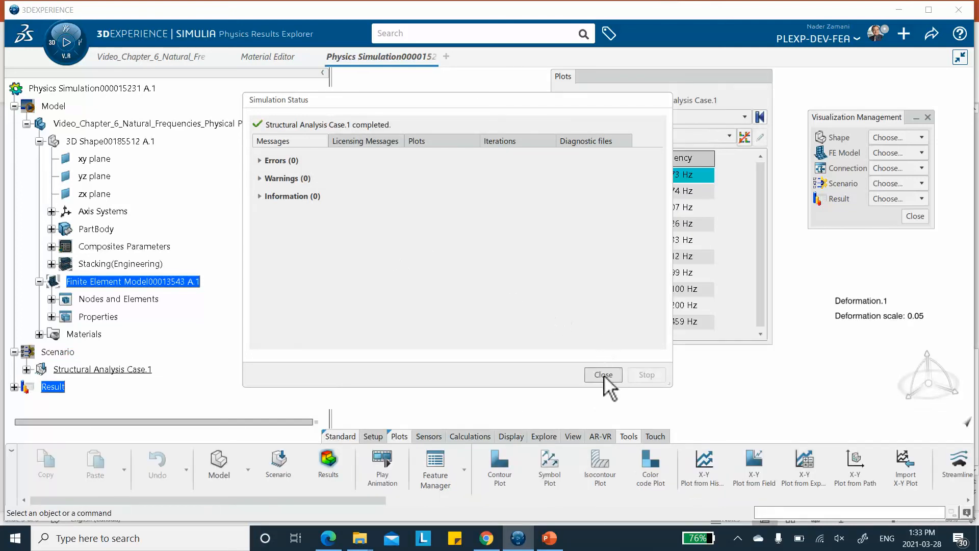
left_click(603, 374)
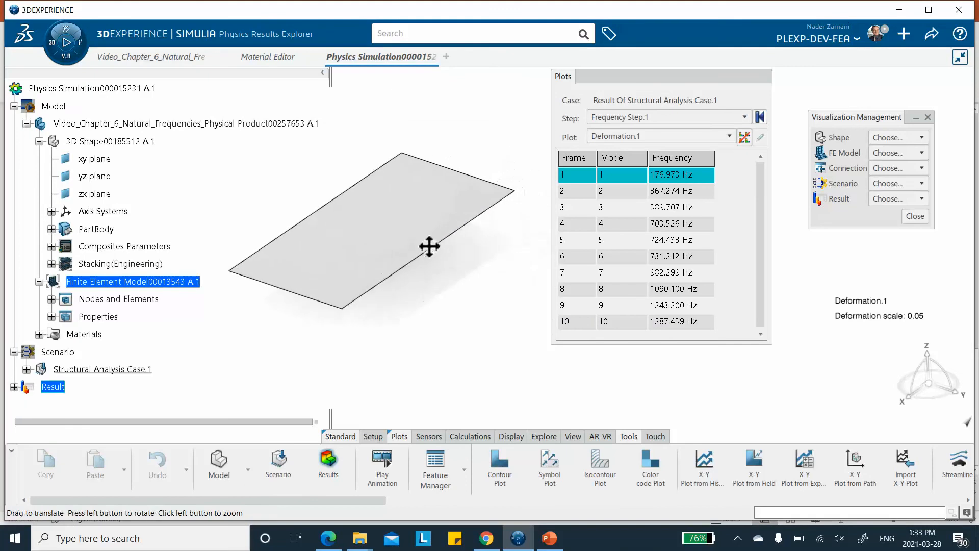
- Close Visualization Management and display the Displacement.1 plot of mode 1 on the panel
left_click_drag(659, 77, 693, 78)
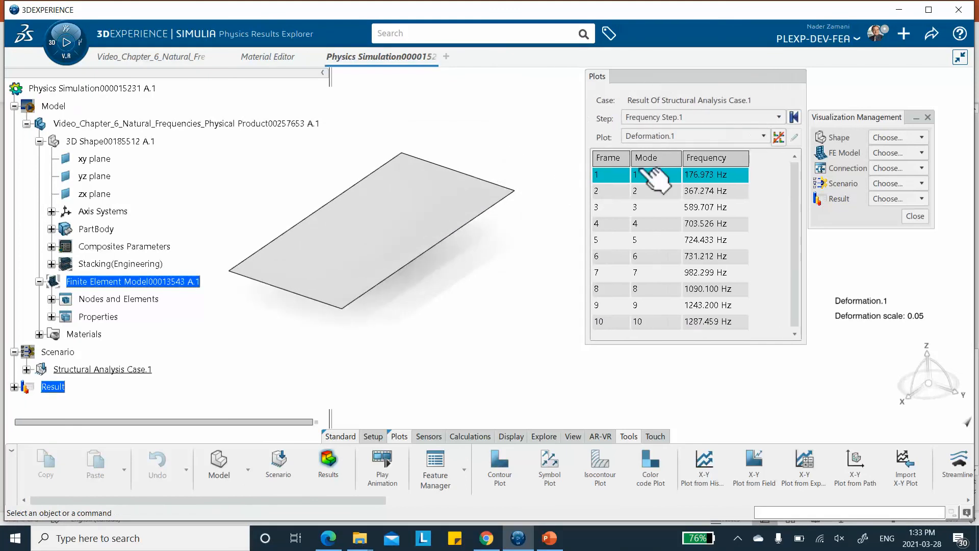
left_click(928, 117)
middle_click_drag(420, 172, 466, 172)
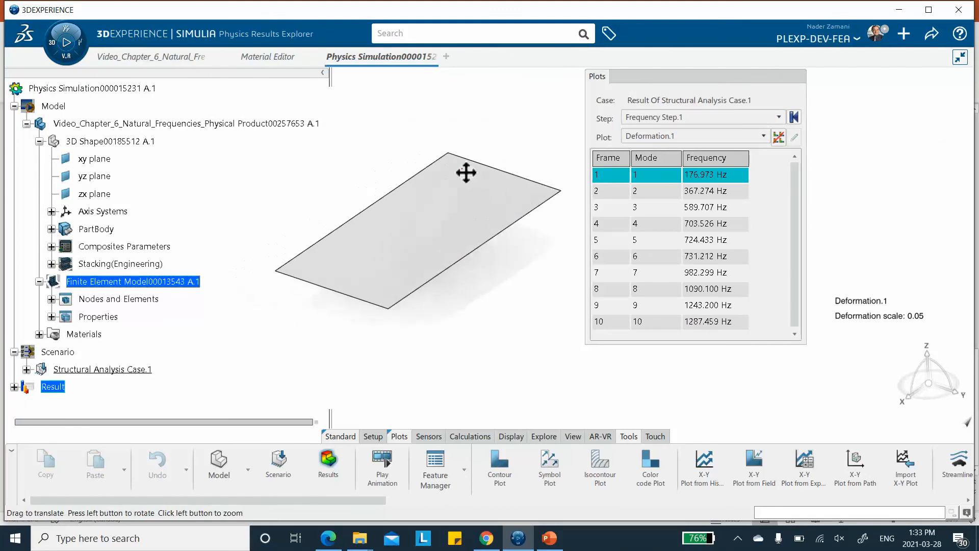
left_click(669, 137)
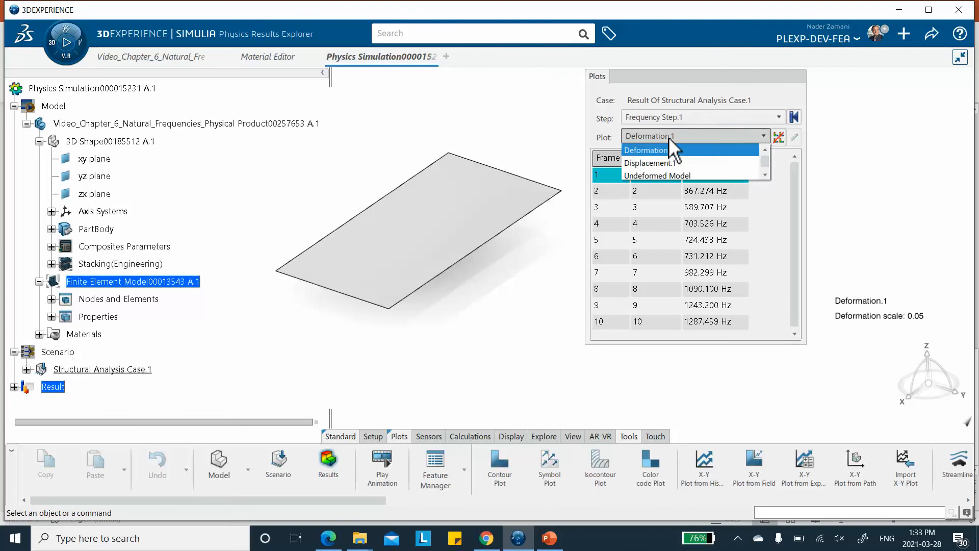
left_click(657, 162)
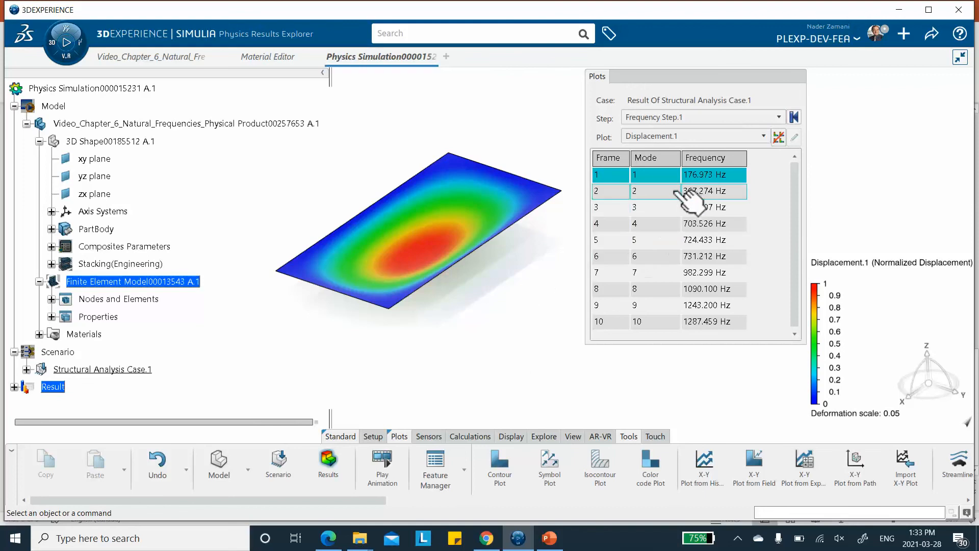
mouse_move(658, 195)
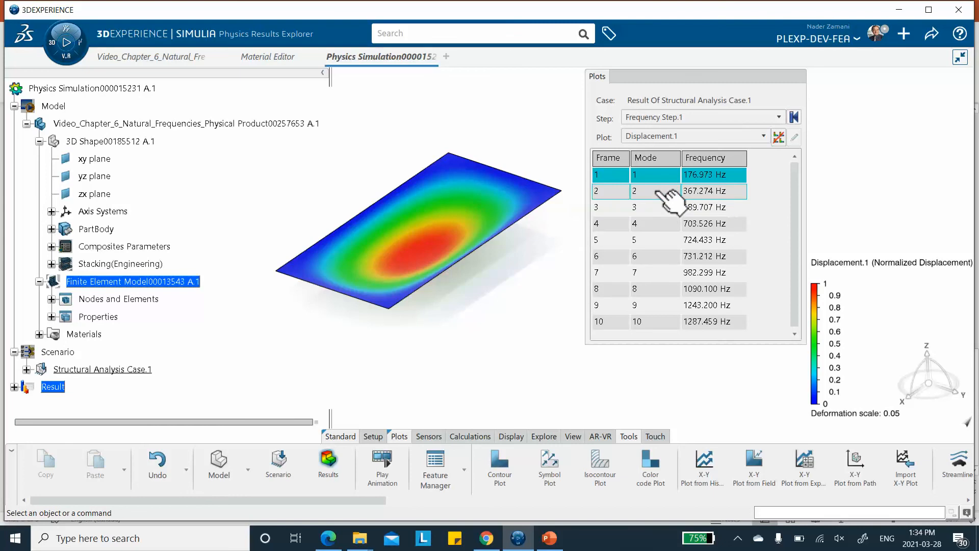
middle_click_drag(437, 266, 498, 251)
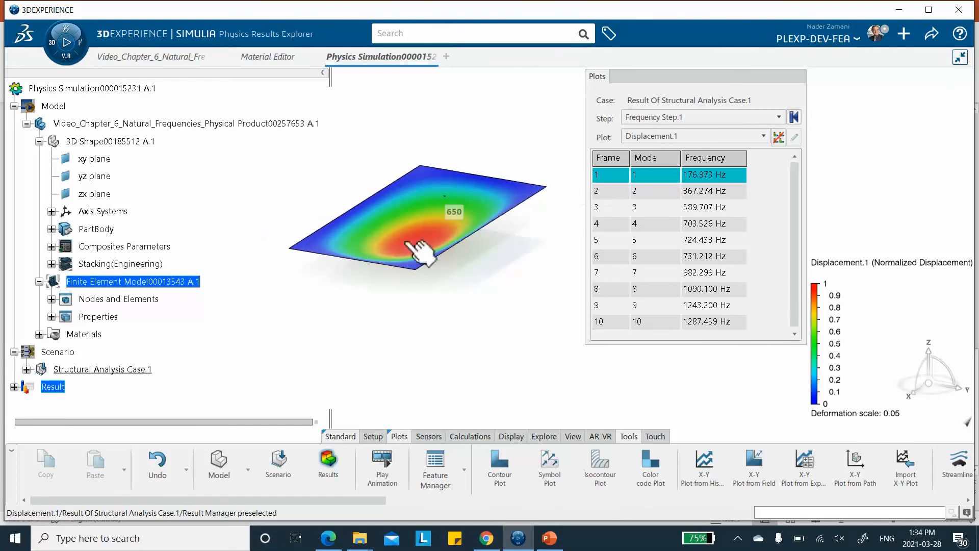
- Create a contour plot of the UT translation magnitude with visible edges set to Mesh
left_click(501, 468)
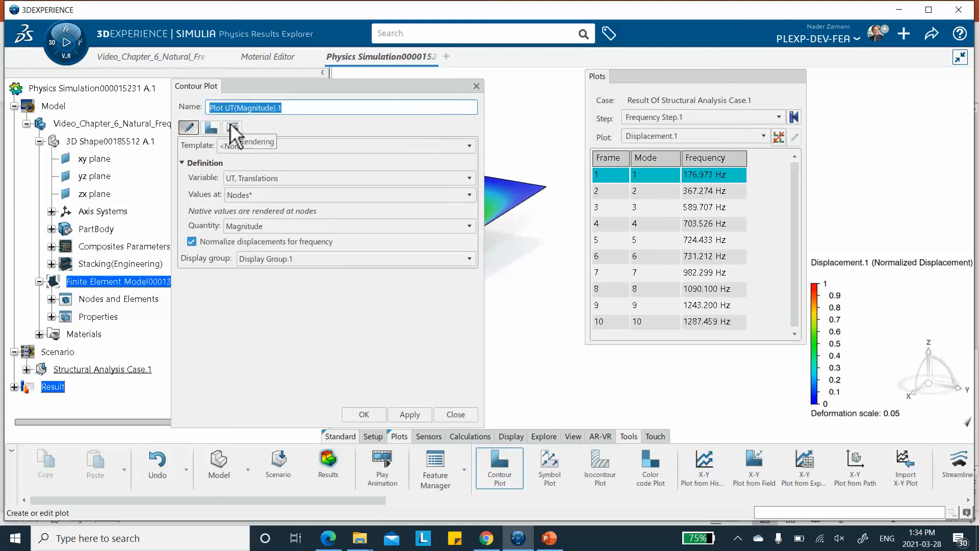
left_click(232, 126)
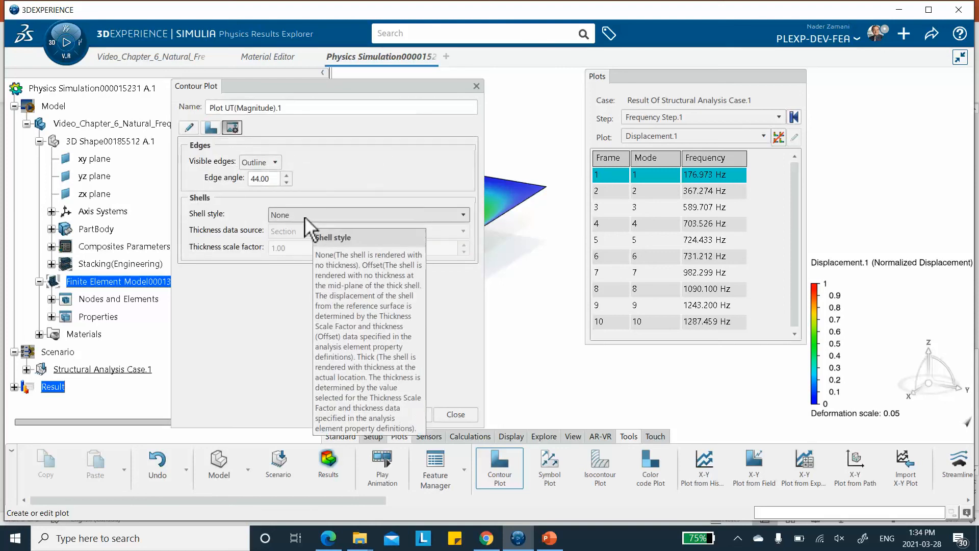
left_click(275, 163)
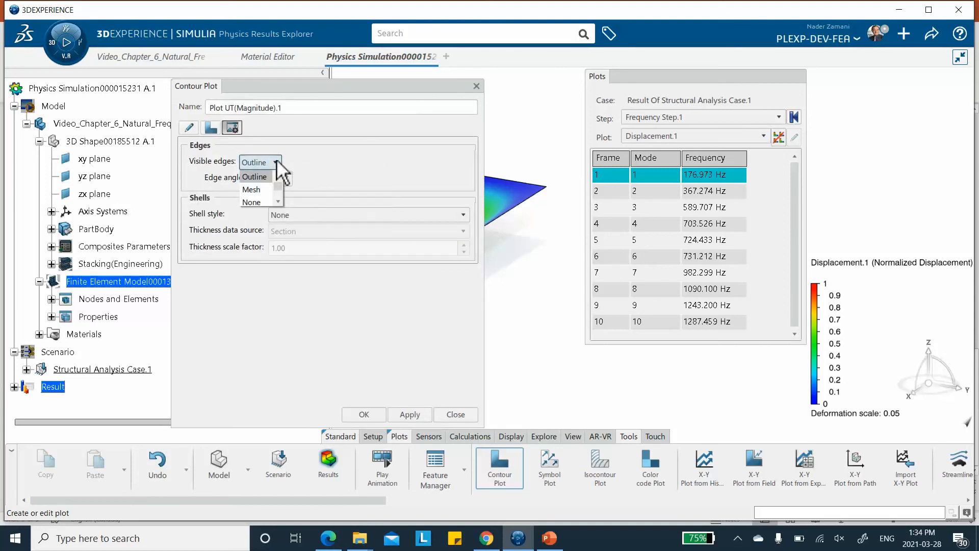
left_click(276, 168)
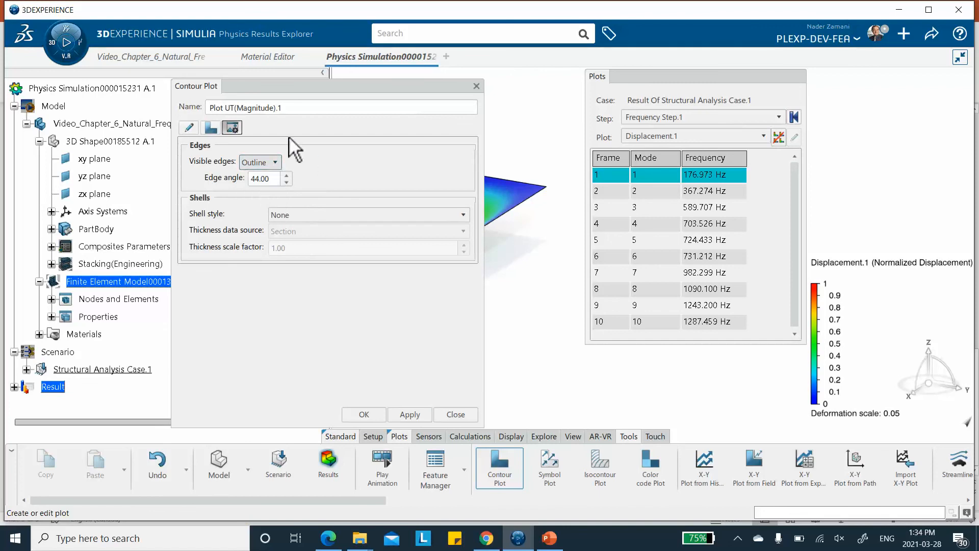
left_click(276, 164)
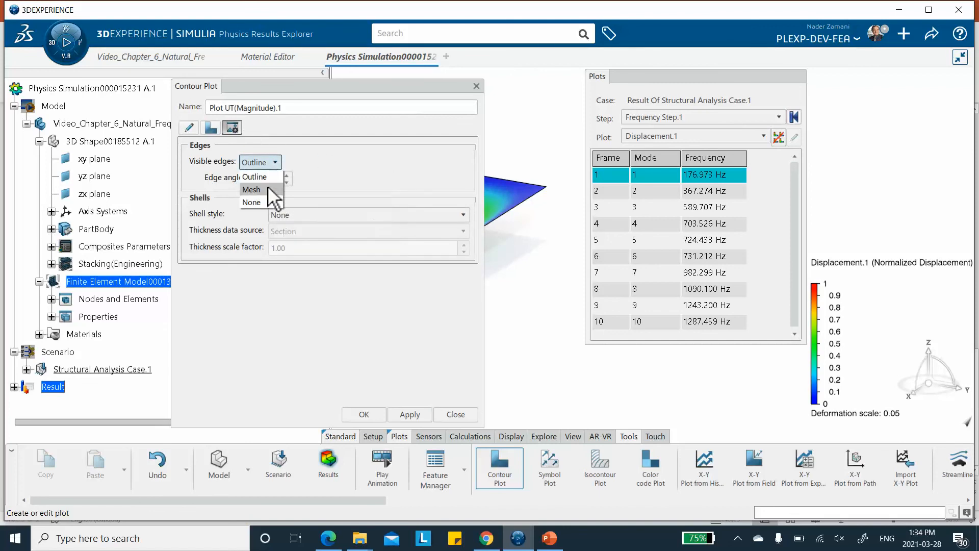
left_click(268, 190)
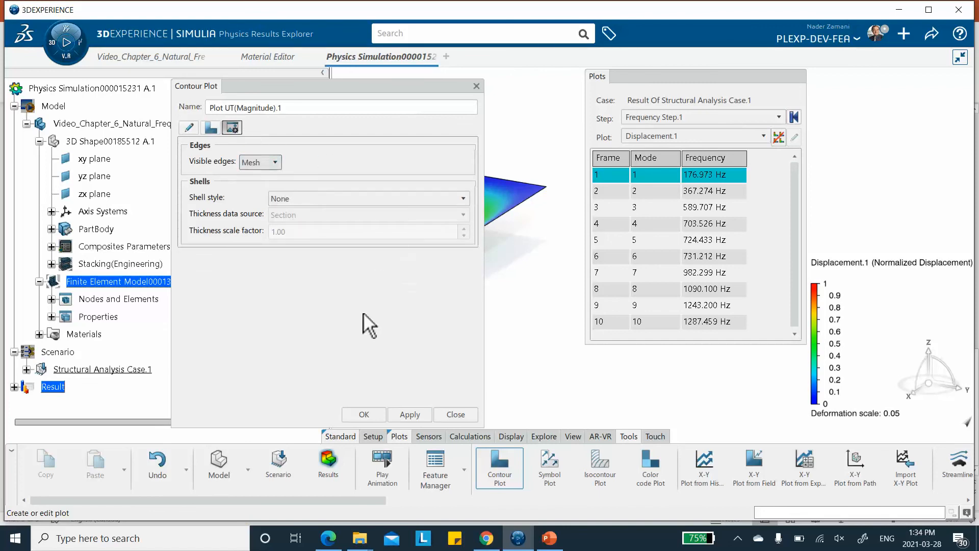
left_click(394, 416)
left_click(365, 415)
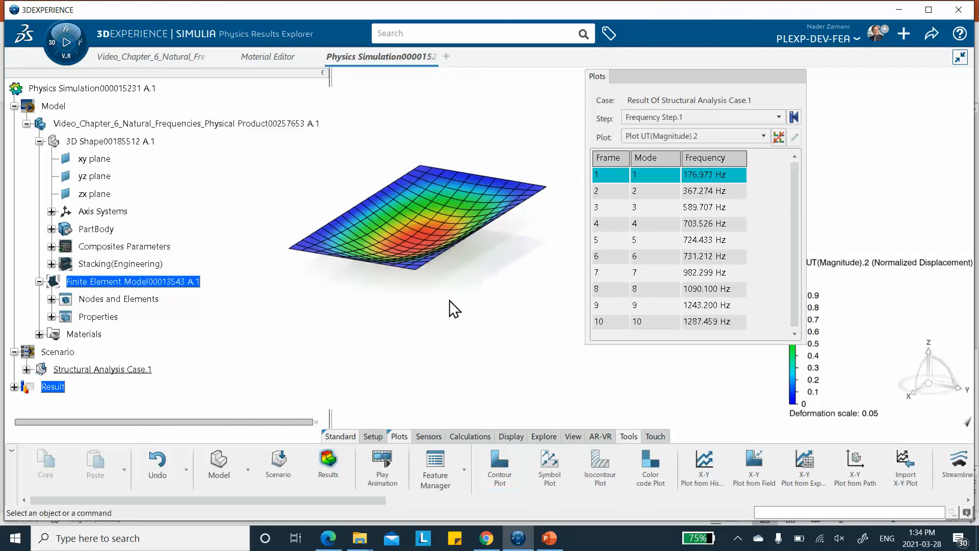
- View the mode shapes of modes 2, 3 and 4, and play the animation of mode 4
left_click(706, 192)
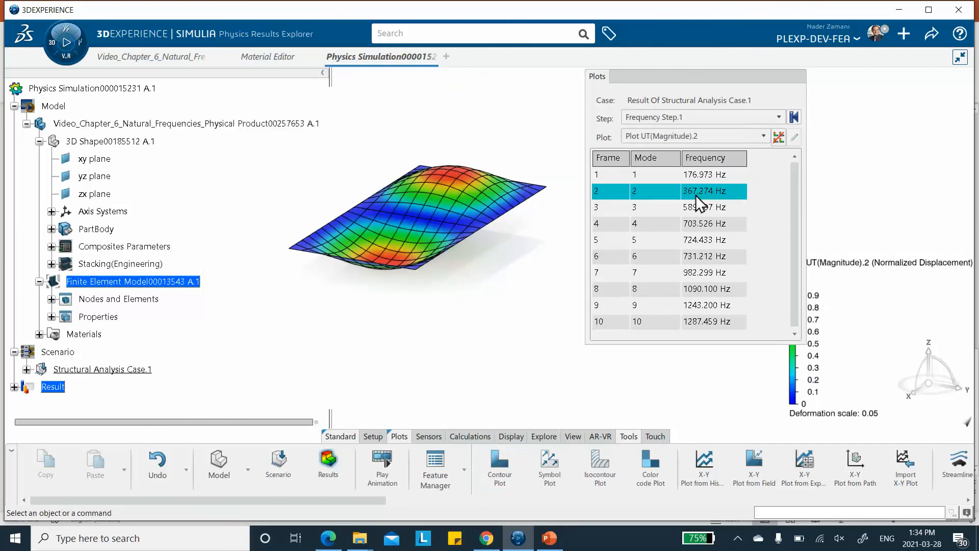
left_click(703, 208)
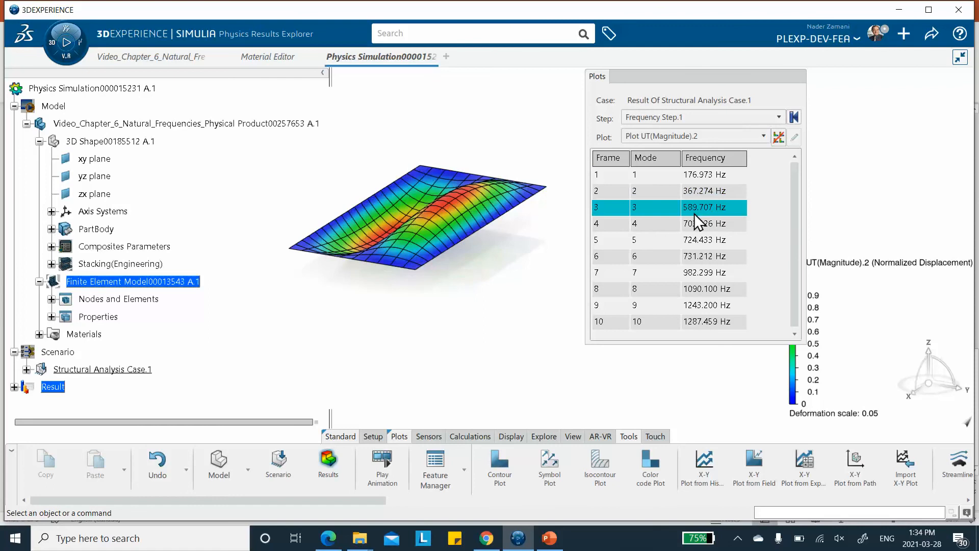
left_click(708, 223)
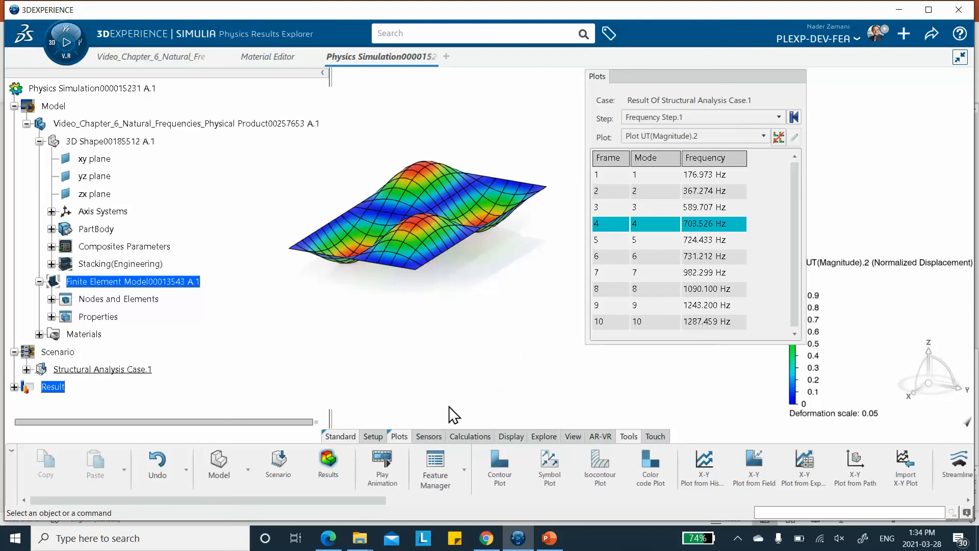
left_click(383, 465)
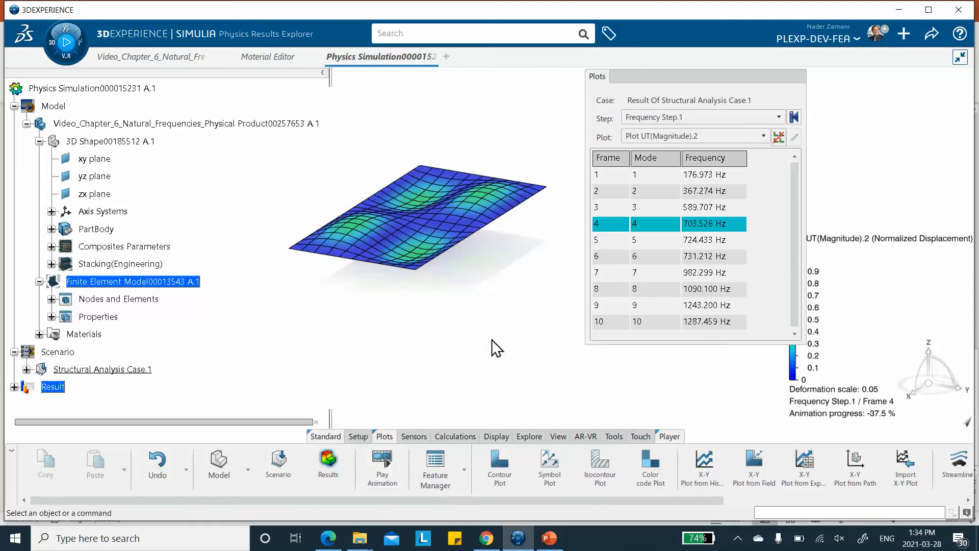